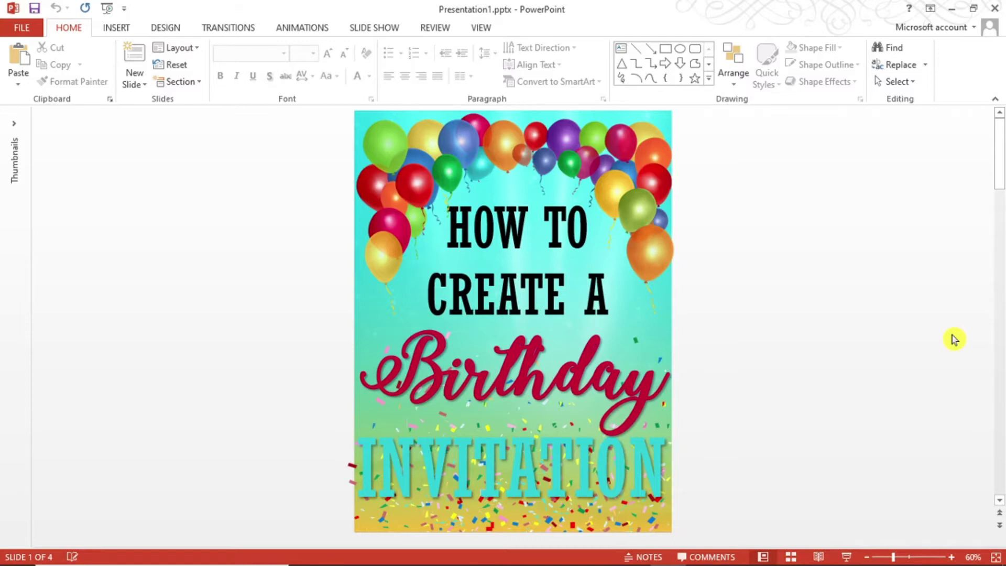
# - Scroll through the four sample Frozen and Spider-Man party invitation slides
pyautogui.scroll(-1, 954, 339)
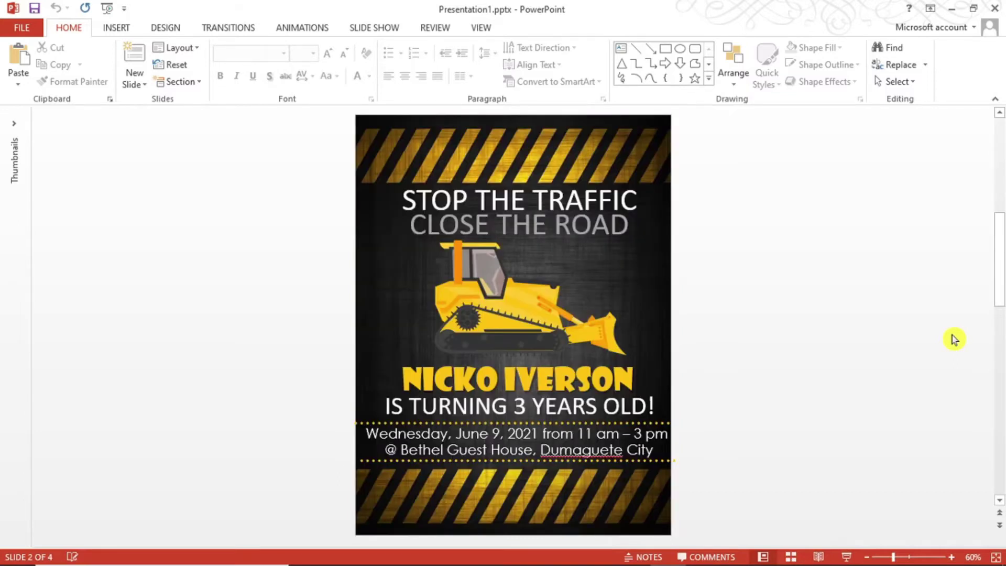
pyautogui.scroll(-1, 954, 339)
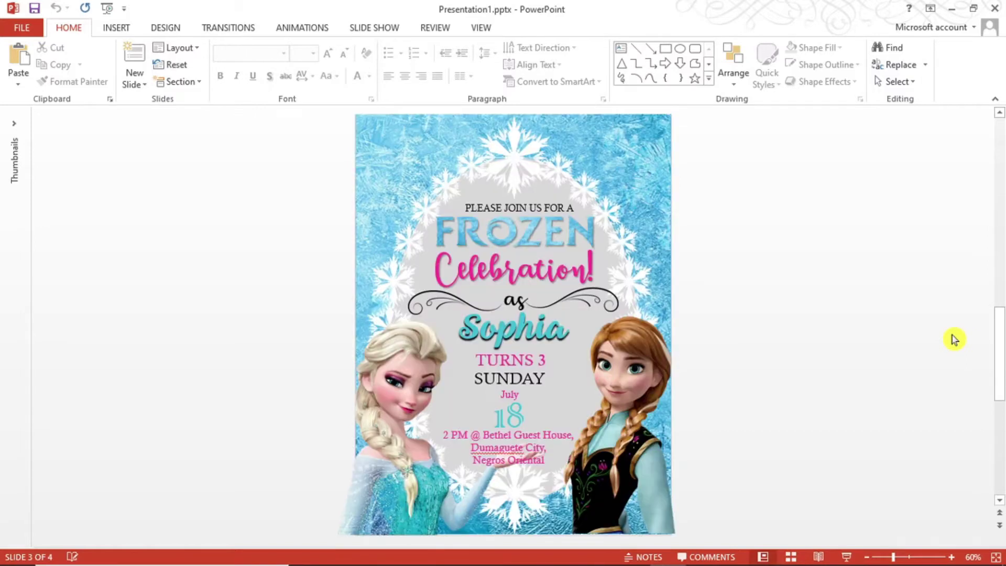
pyautogui.scroll(-1, 954, 339)
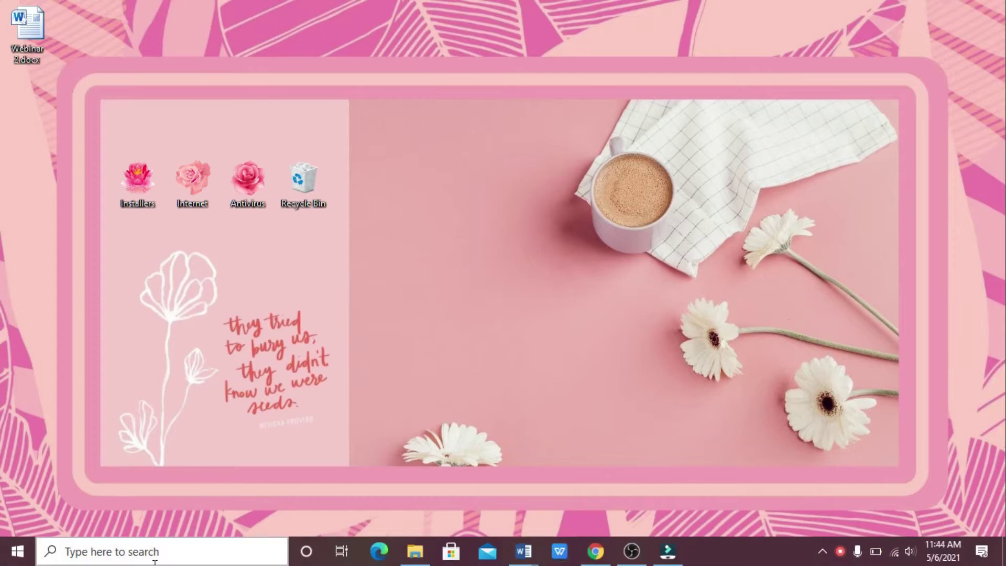
# - Launch PowerPoint 2013 from search, start a blank presentation and apply the Blank layout
pyautogui.click(152, 553)
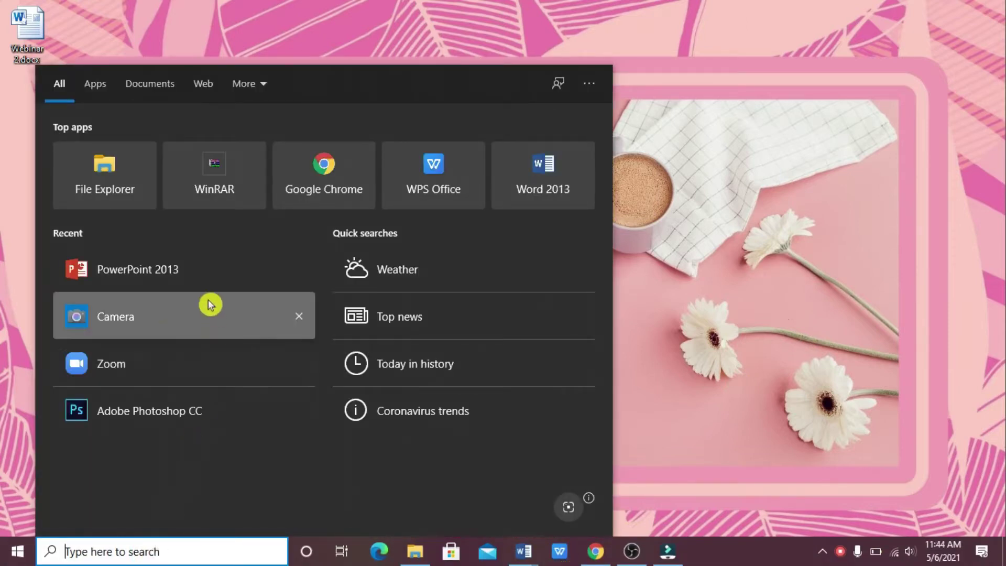
pyautogui.click(205, 282)
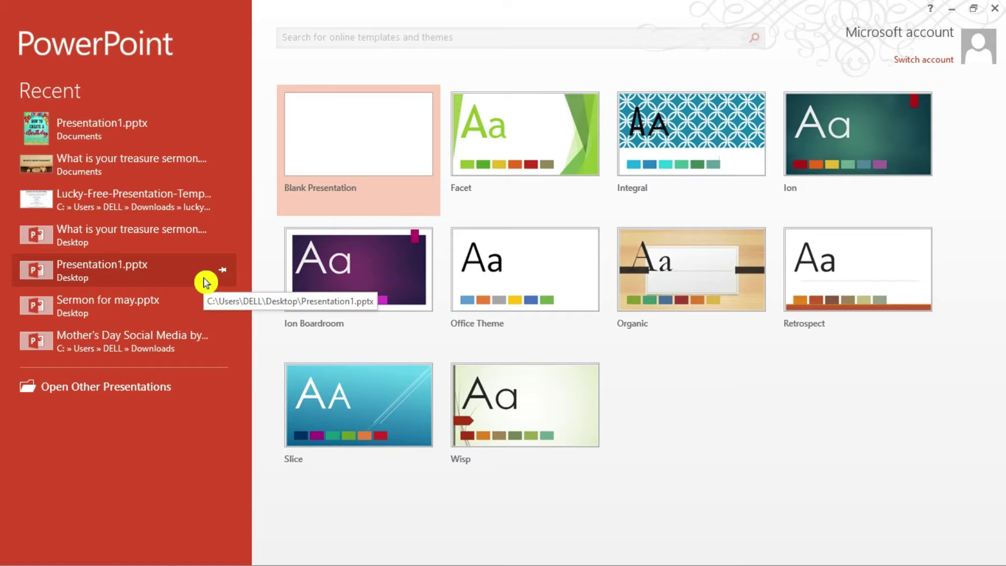
pyautogui.click(371, 157)
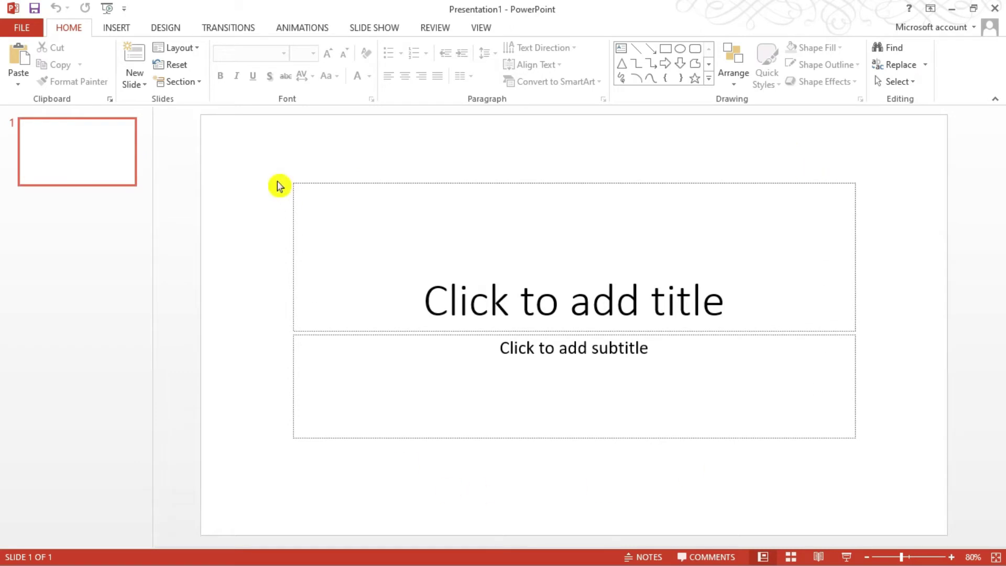
pyautogui.click(195, 50)
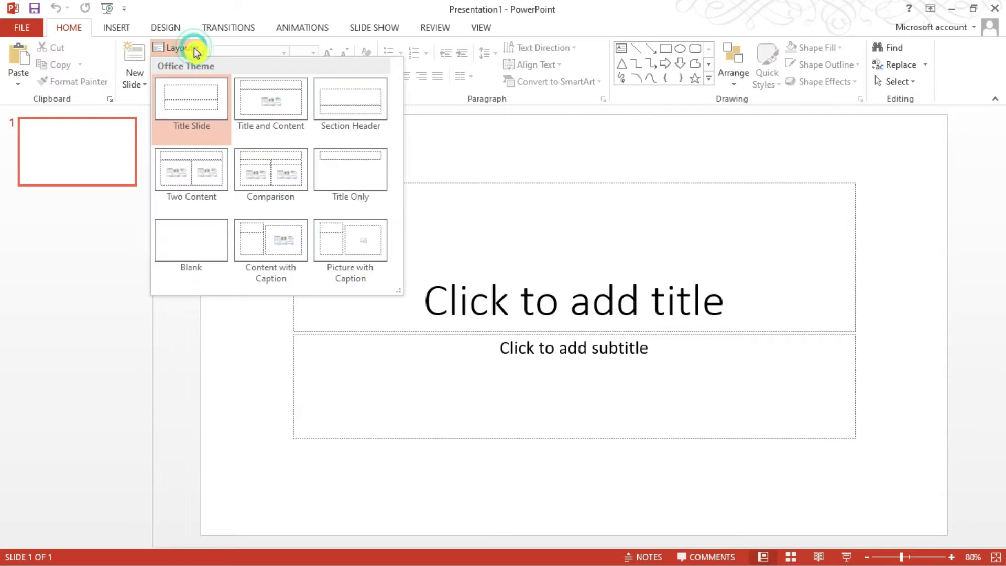
pyautogui.click(209, 246)
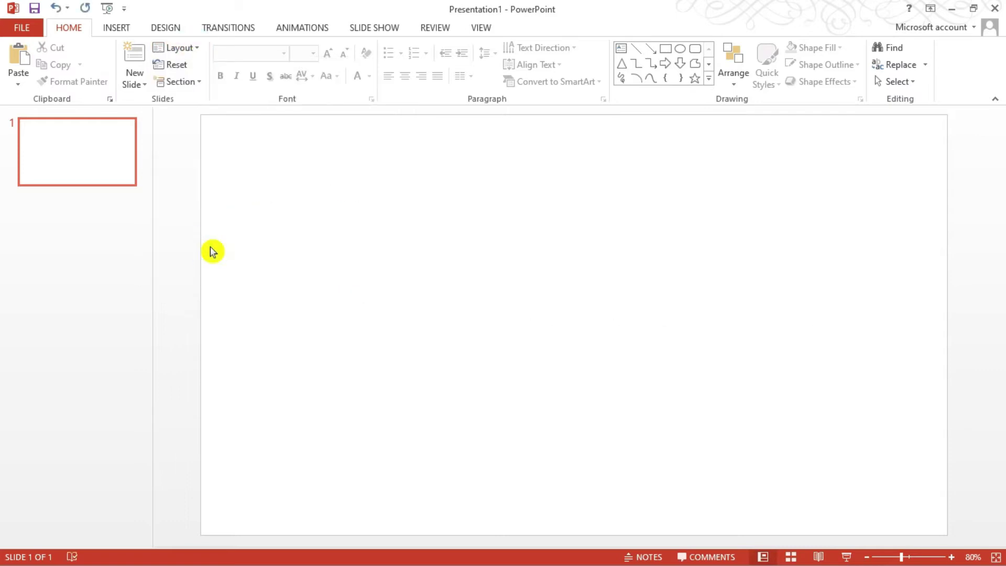
# - Set a custom portrait Letter Paper (8.5x11 in) slide size, maximizing content to fit
pyautogui.click(173, 29)
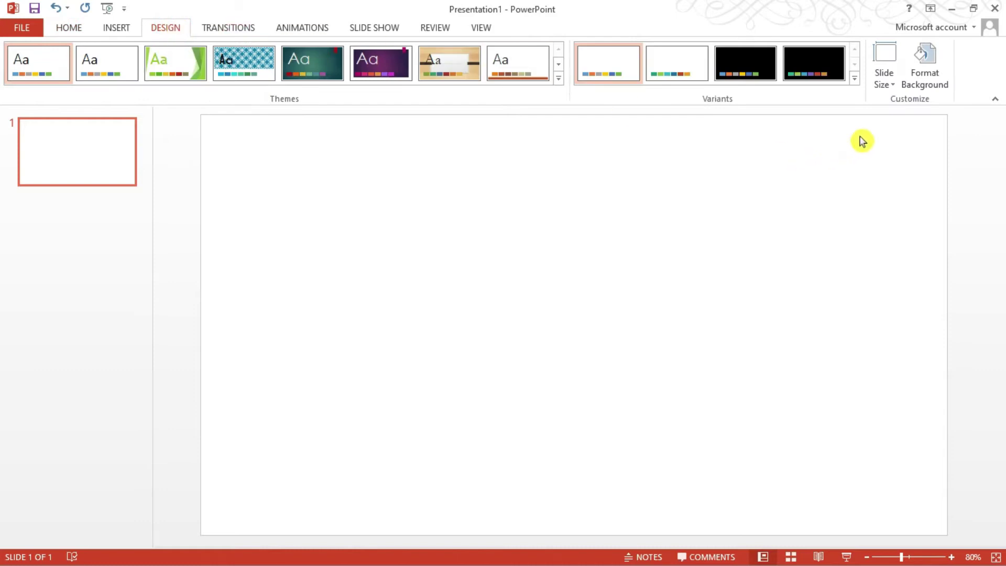
pyautogui.click(895, 89)
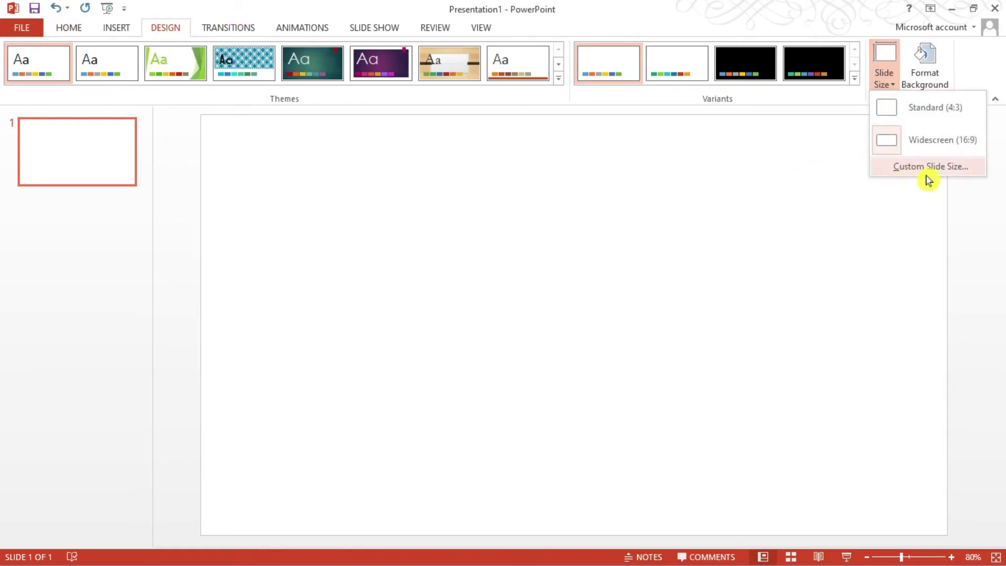
pyautogui.click(943, 171)
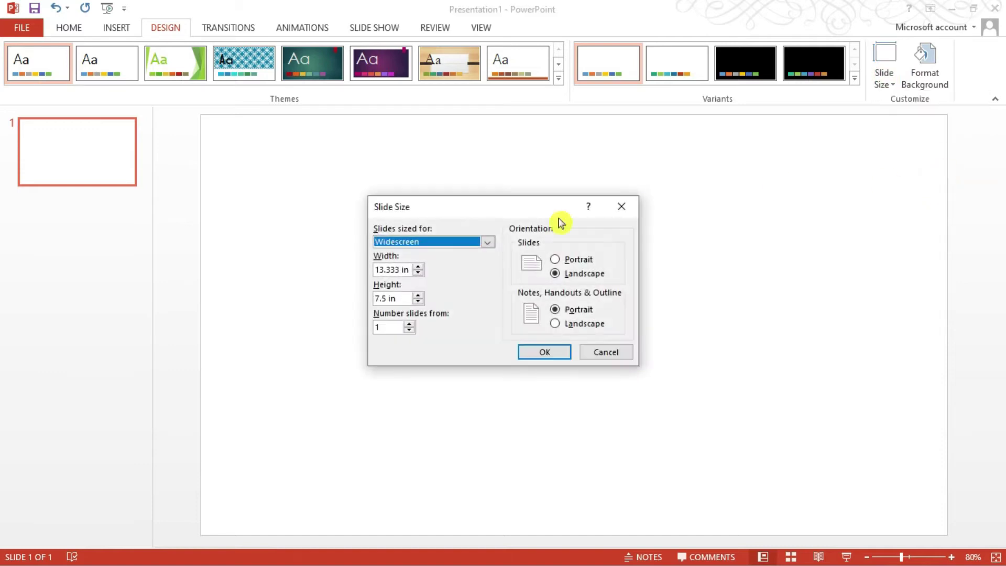
pyautogui.click(486, 243)
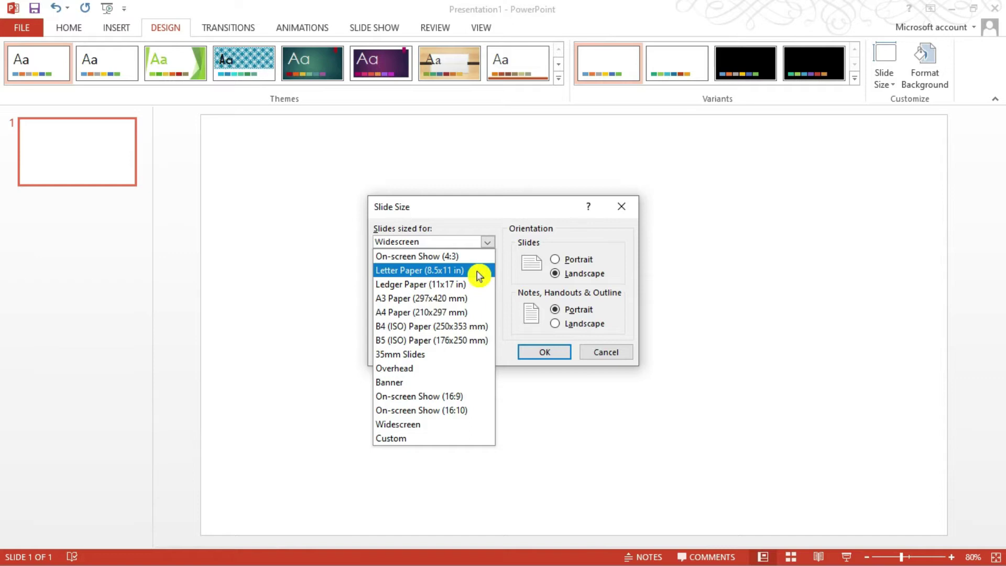
pyautogui.click(479, 276)
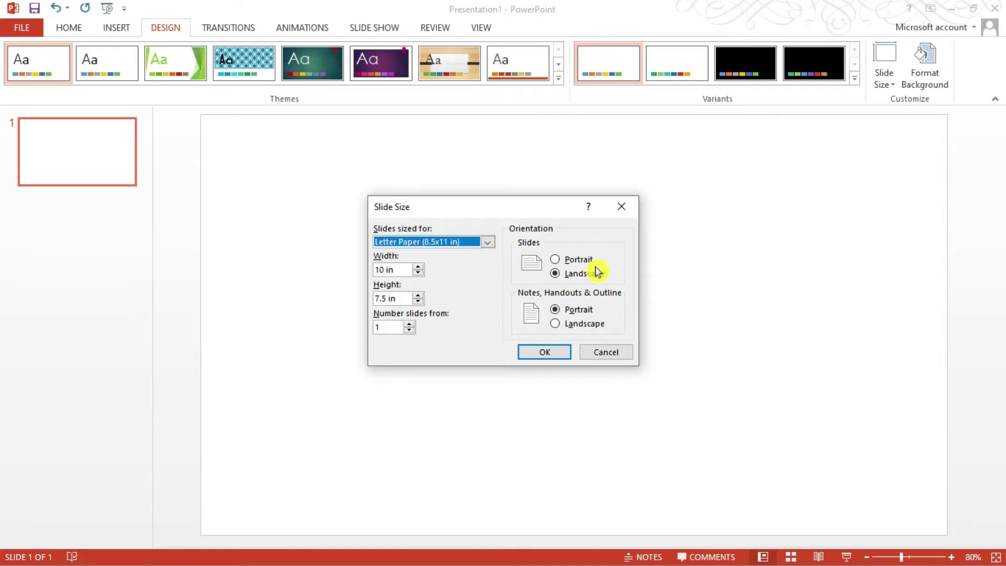
pyautogui.click(575, 259)
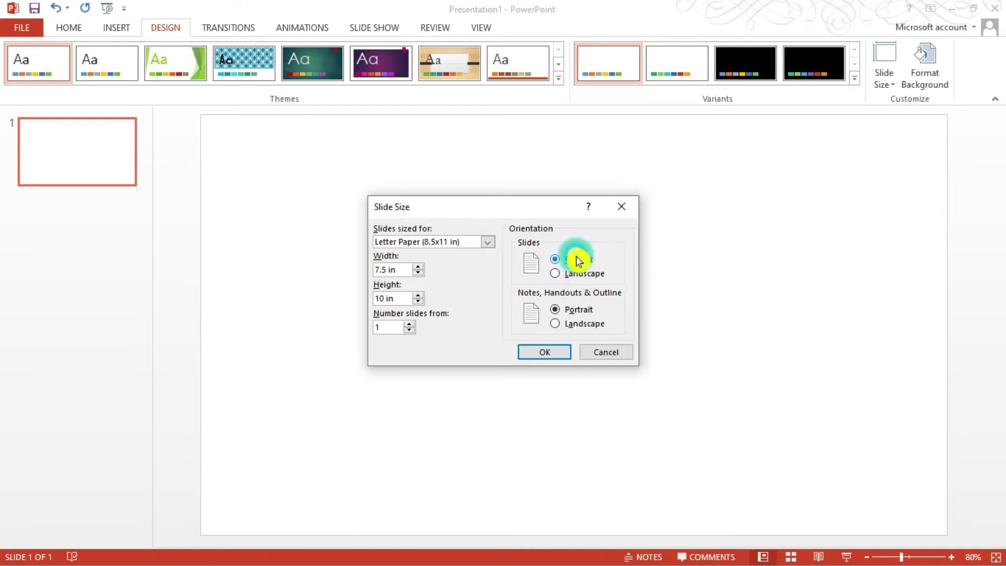
pyautogui.click(549, 357)
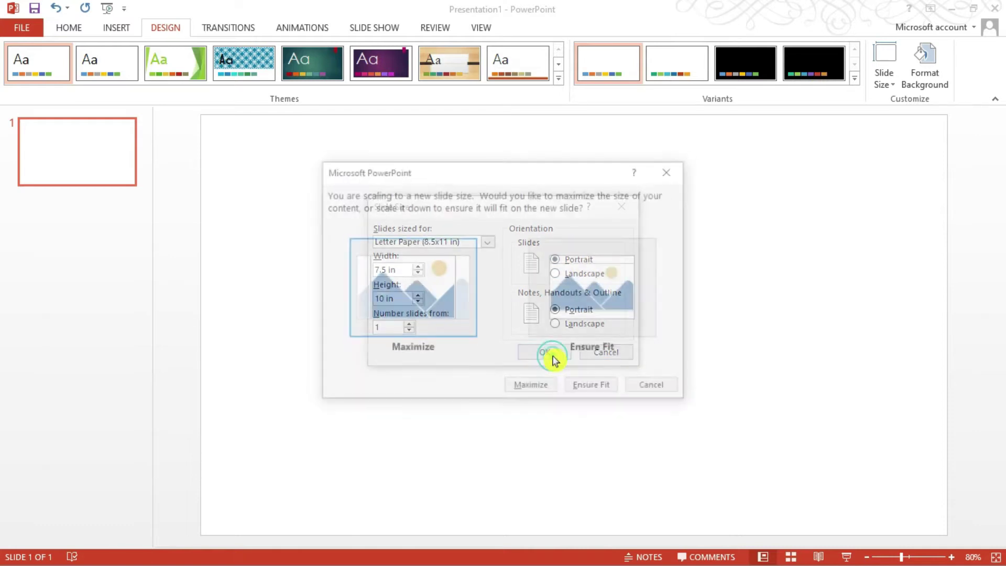
pyautogui.click(531, 388)
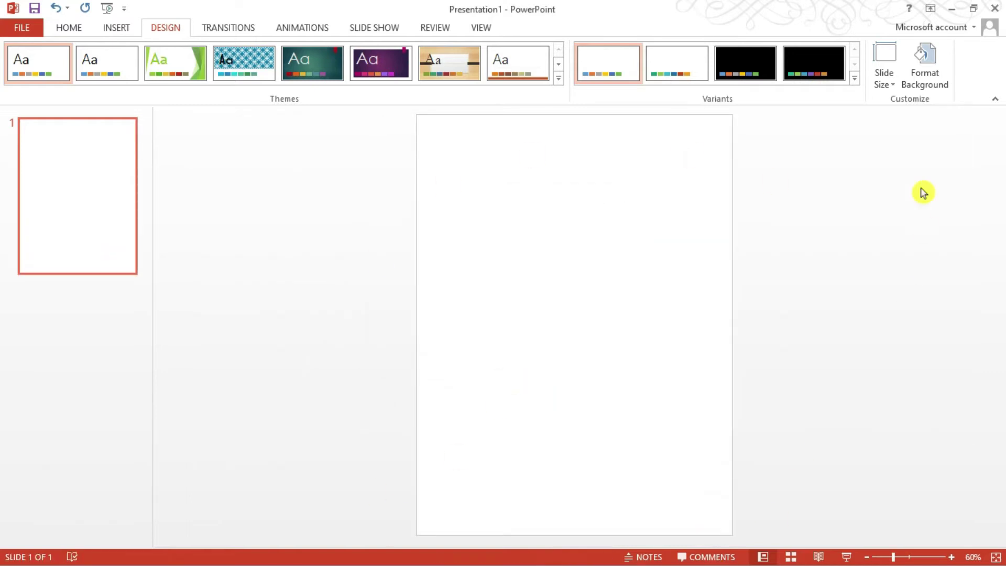
pyautogui.click(951, 8)
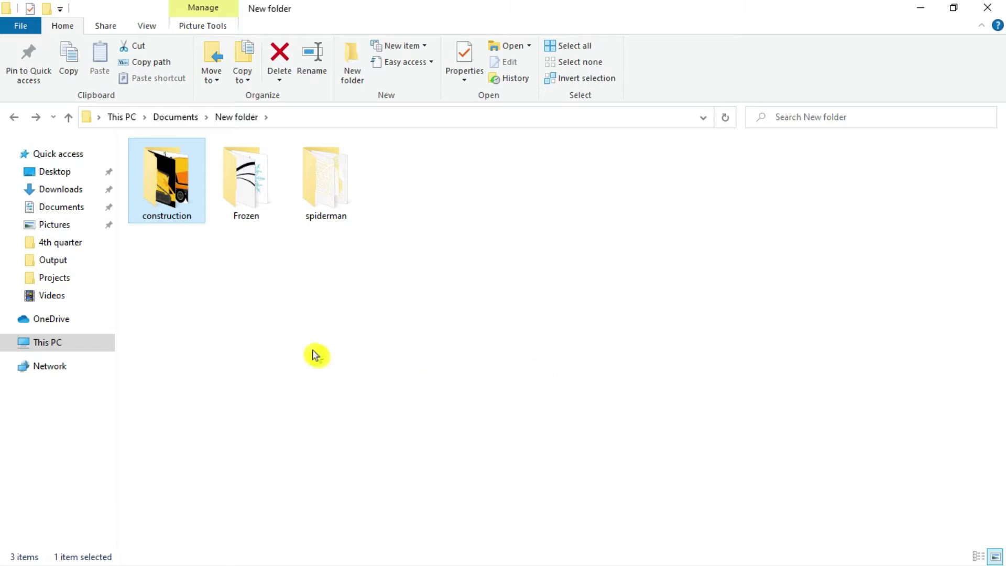
# - Review the images in the Frozen folder, then return to the desktop
pyautogui.doubleClick(244, 191)
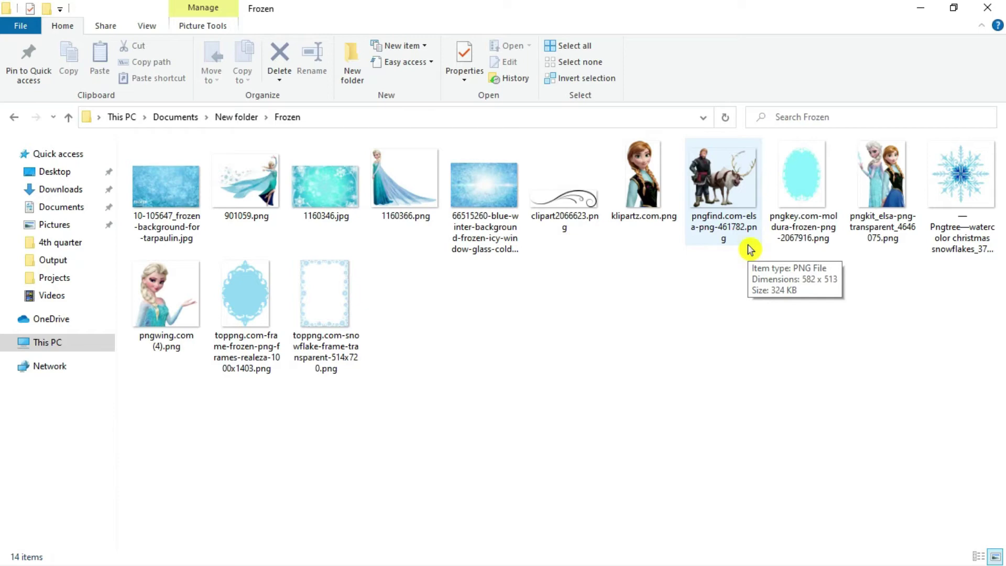
pyautogui.press('super+d')
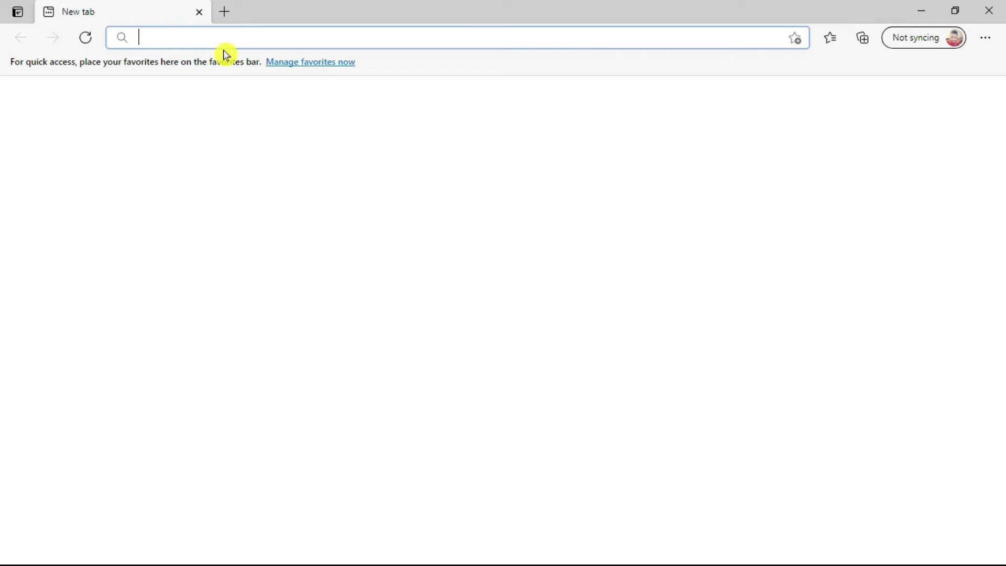
pyautogui.write('ww')
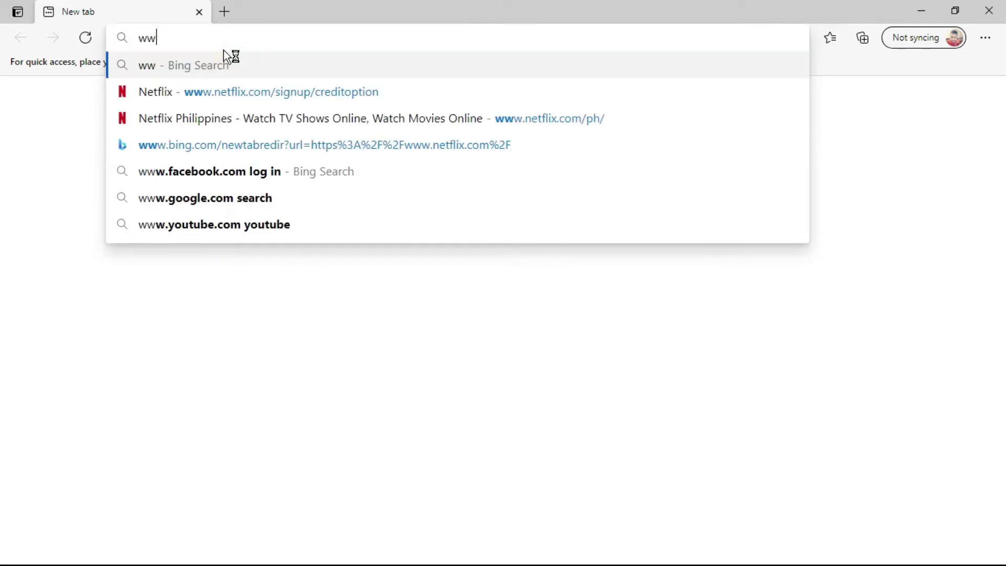
pyautogui.write('w.go')
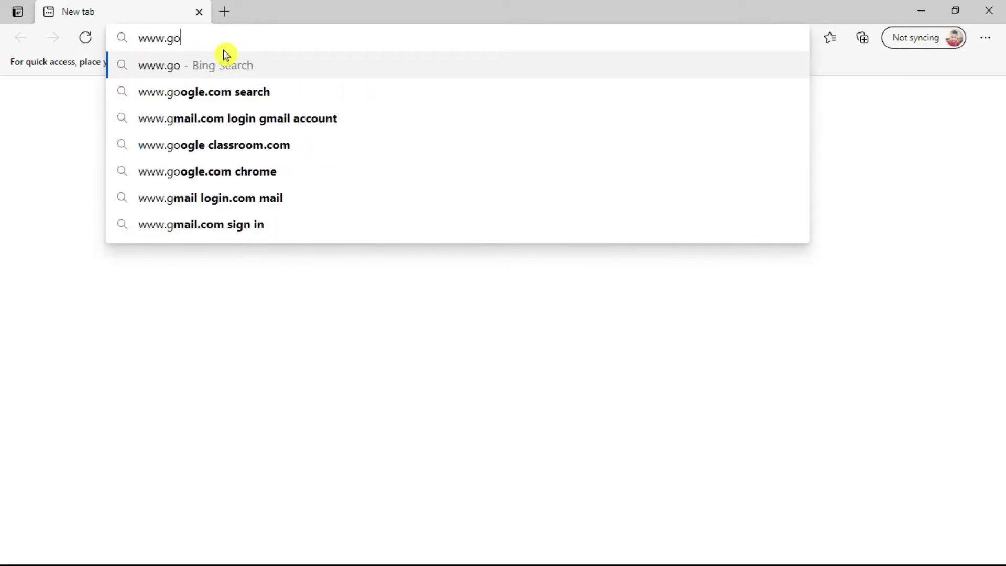
pyautogui.write('ogl')
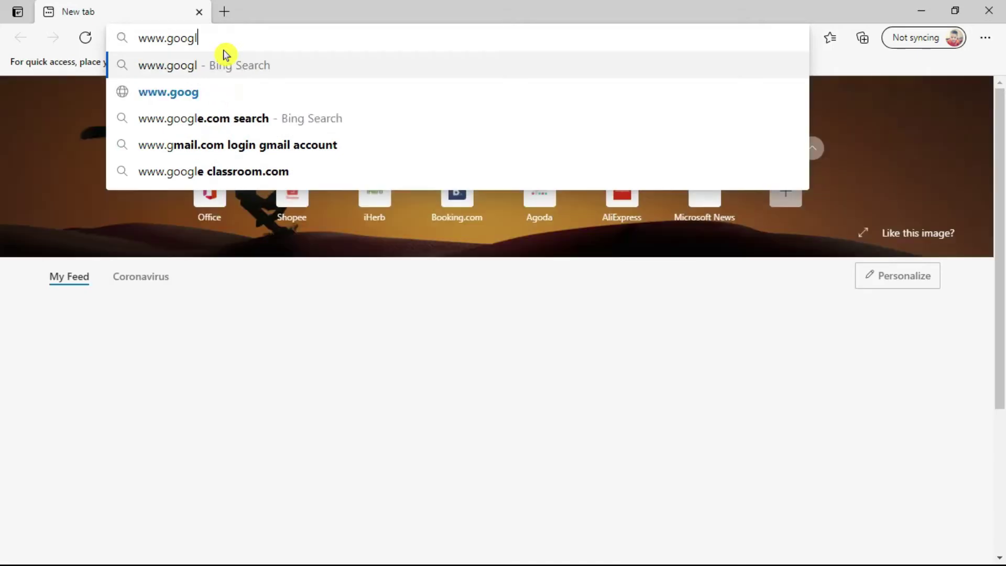
pyautogui.write('e.co')
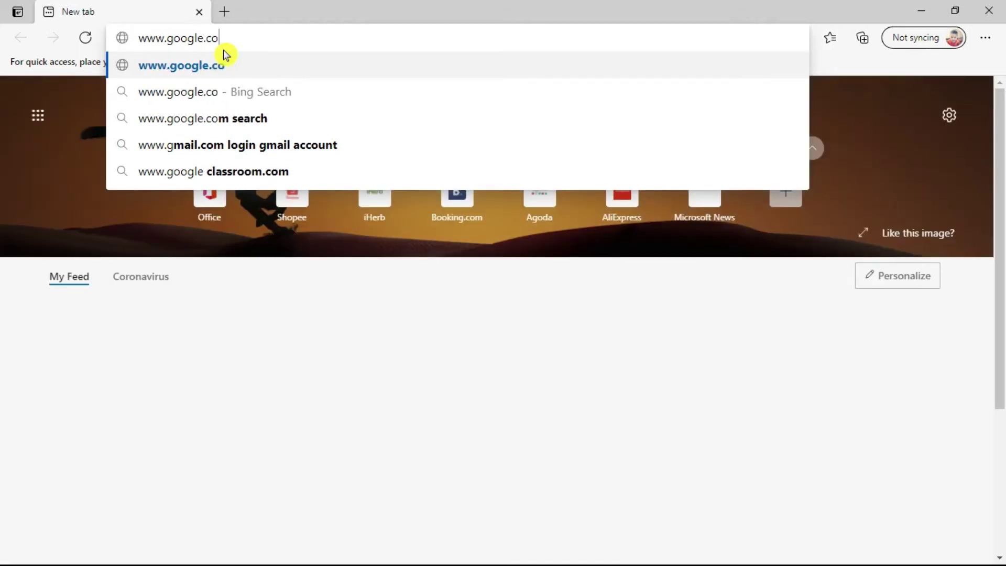
pyautogui.write('m')
pyautogui.press('Return')
pyautogui.write('anna png')
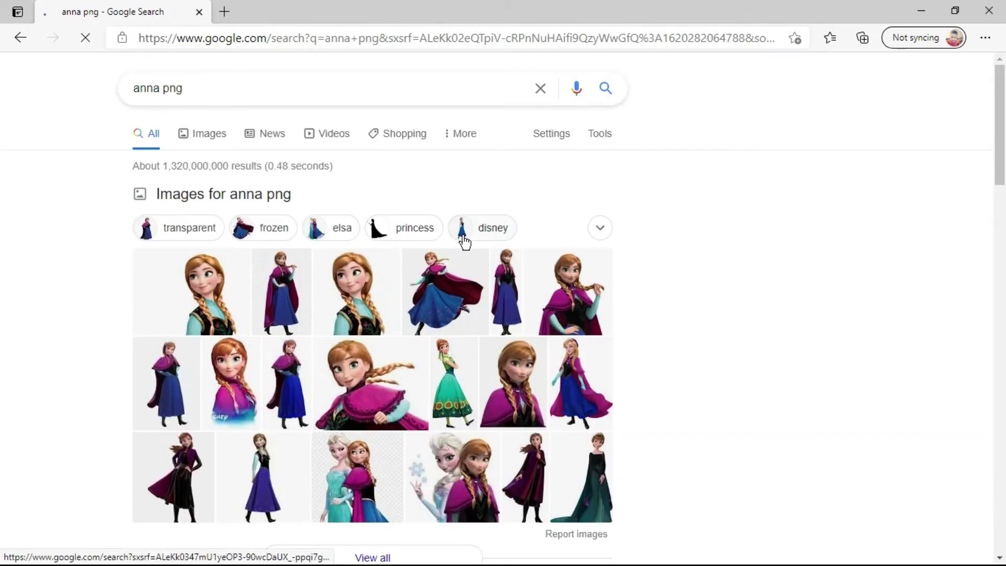
pyautogui.click(219, 137)
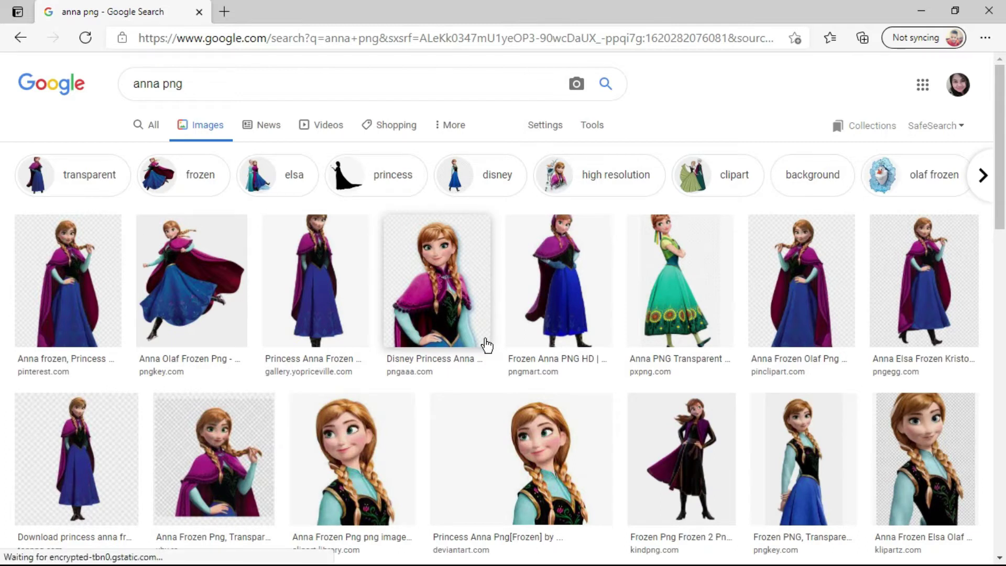
# - Download the green-dress Anna transparent PNG from its pxpng page
pyautogui.click(673, 296)
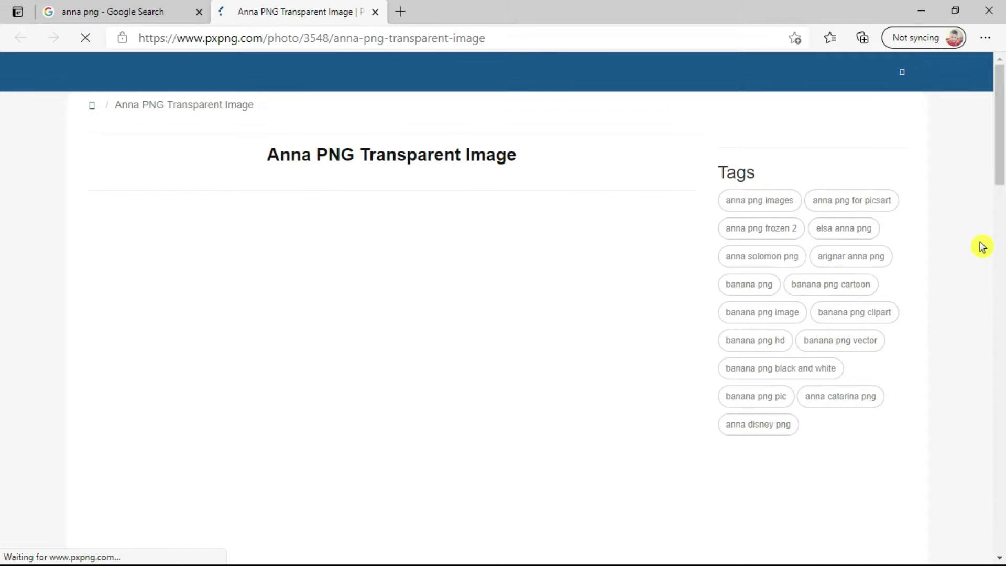
pyautogui.scroll(-5, 982, 246)
pyautogui.scroll(-5, 982, 246)
pyautogui.scroll(-5, 982, 246)
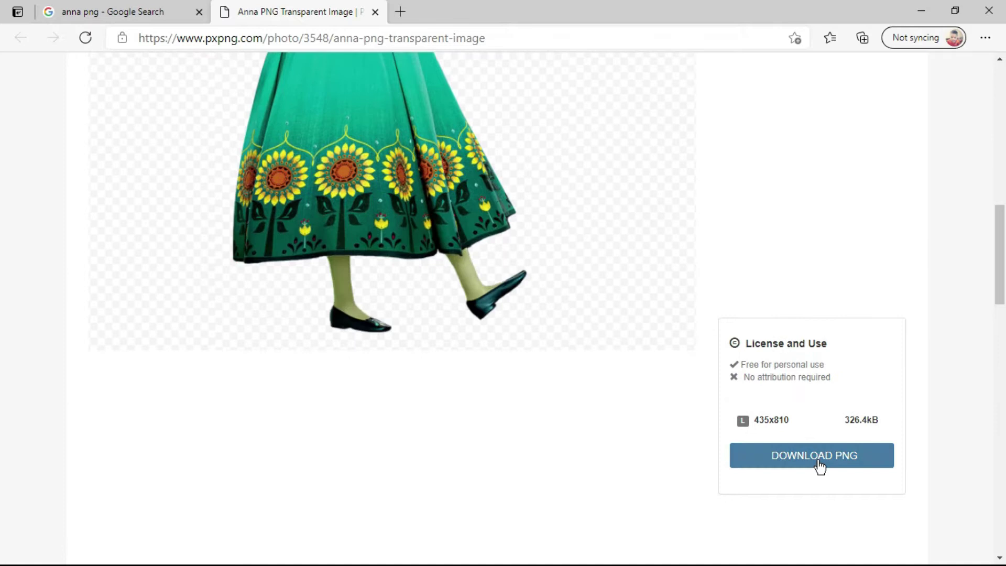
pyautogui.click(820, 466)
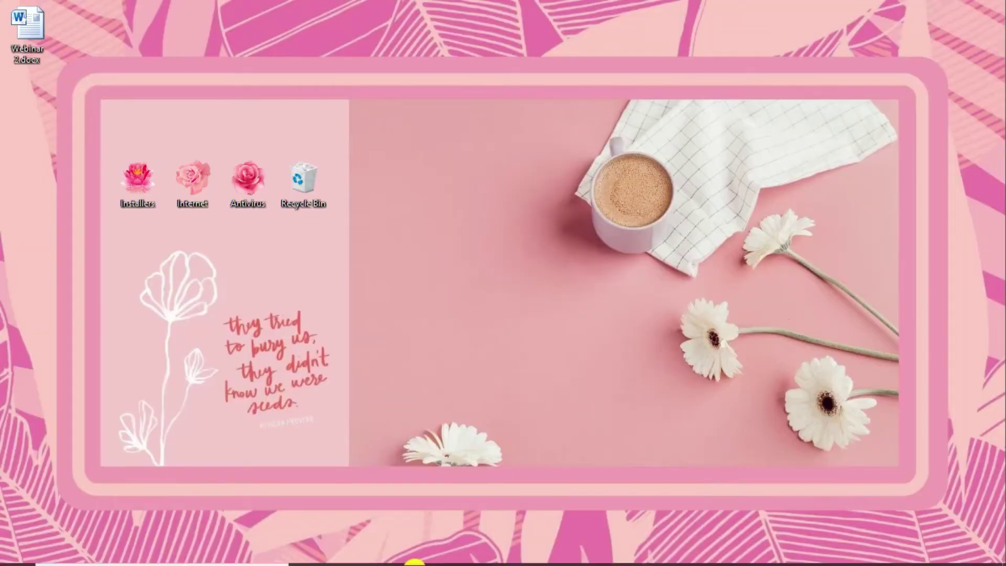
# - Check the downloaded Anna PNG in Downloads, then minimize File Explorer
pyautogui.click(418, 559)
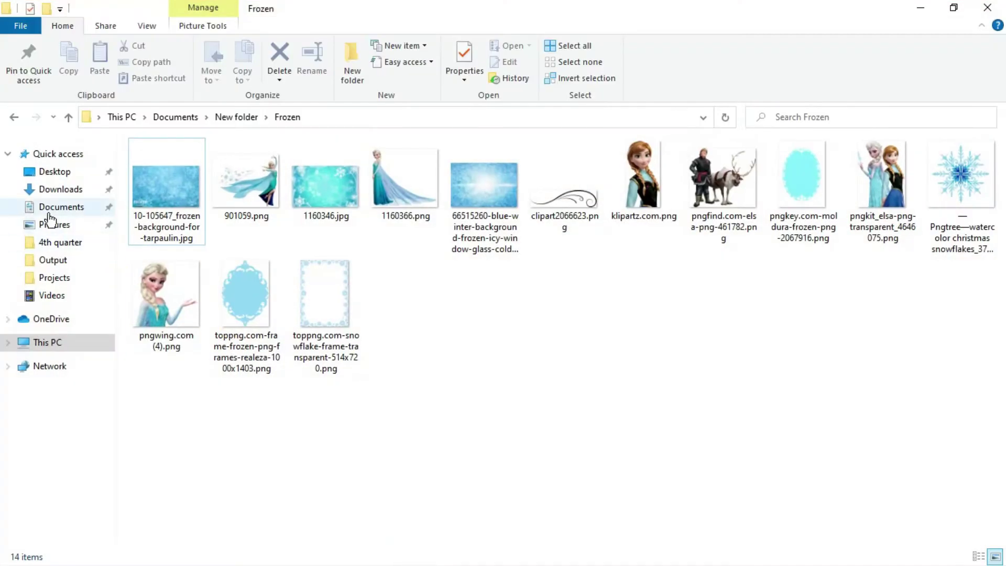
pyautogui.click(61, 192)
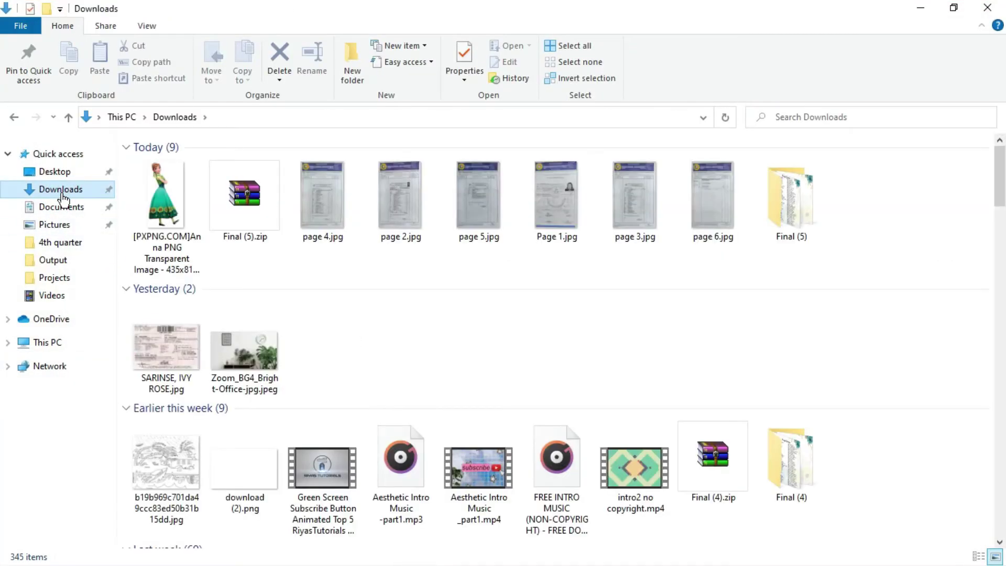
pyautogui.doubleClick(167, 199)
pyautogui.click(989, 11)
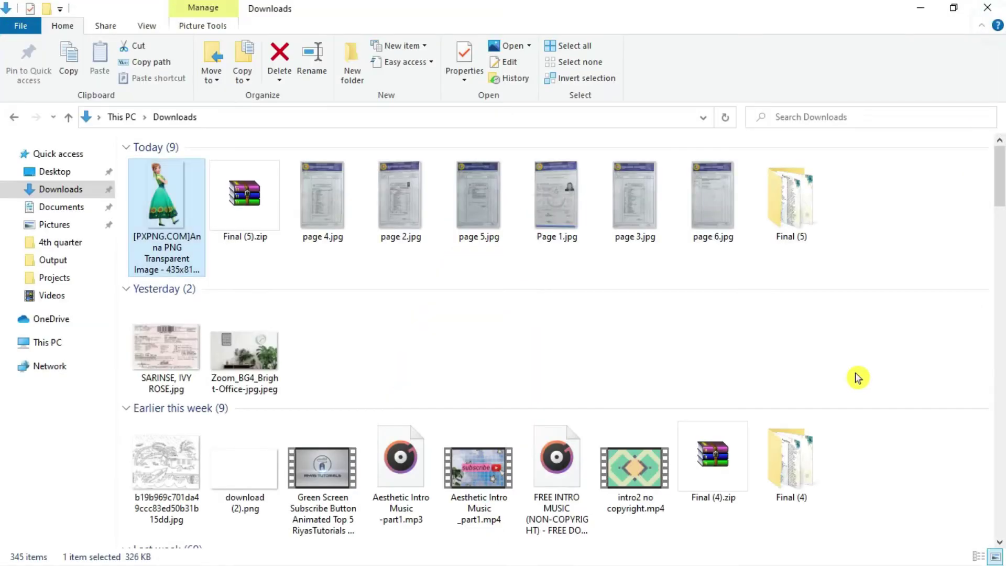
pyautogui.click(920, 7)
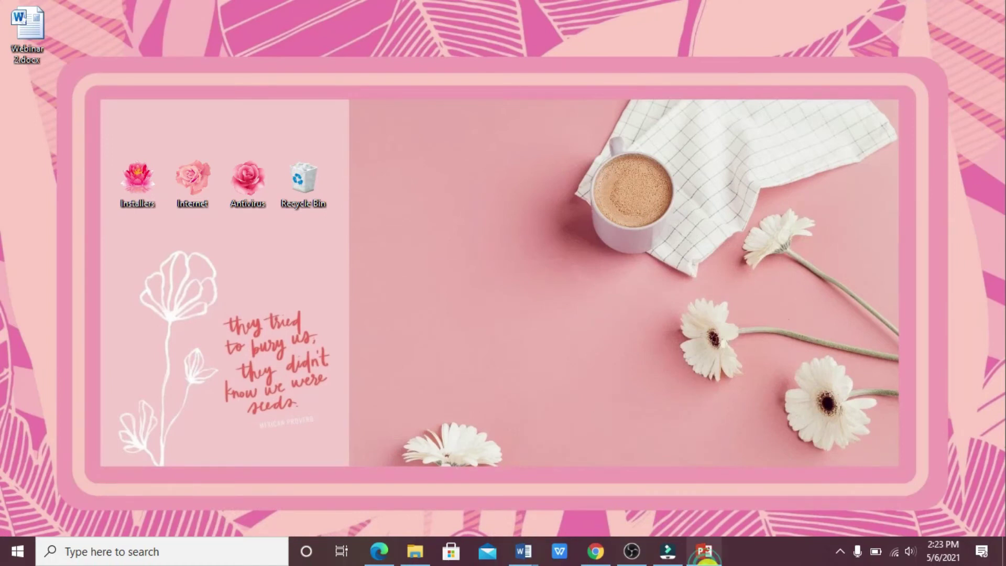
# - Give the slide a solid dark orange background fill
pyautogui.click(703, 553)
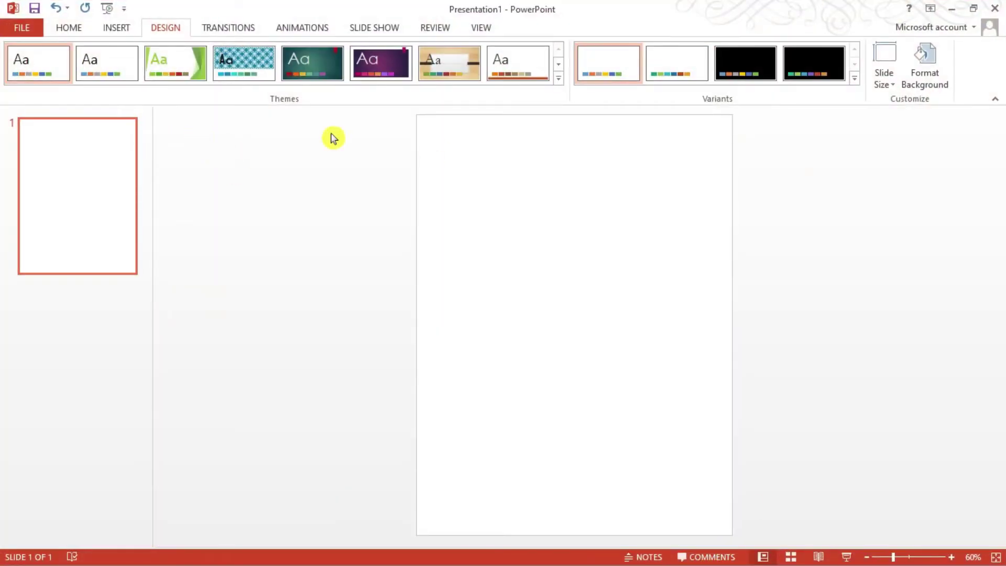
pyautogui.click(923, 68)
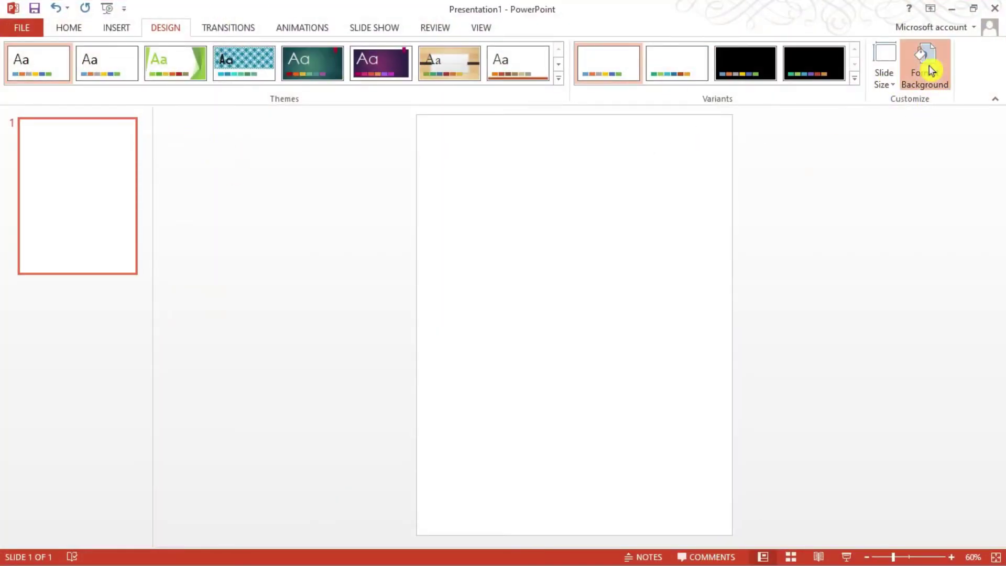
pyautogui.click(947, 394)
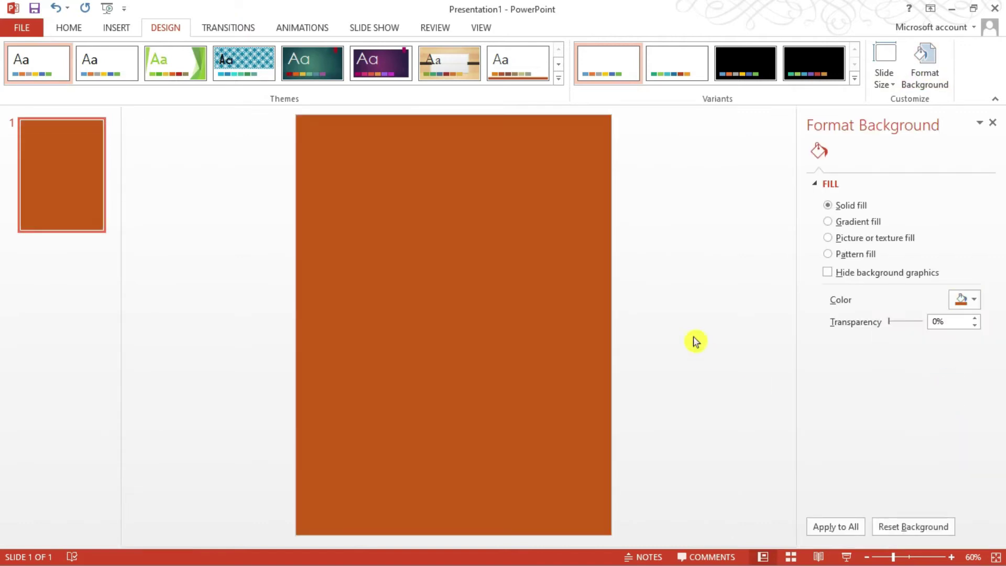
pyautogui.click(721, 281)
# - Insert the Anna PNG from Downloads, shrink it by half and move it lower right
pyautogui.click(115, 31)
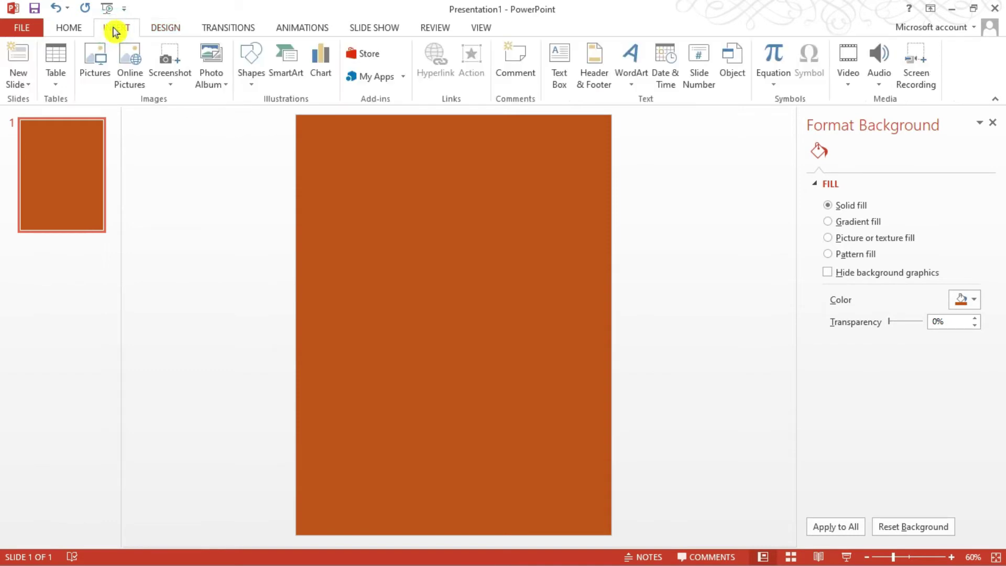
pyautogui.click(94, 60)
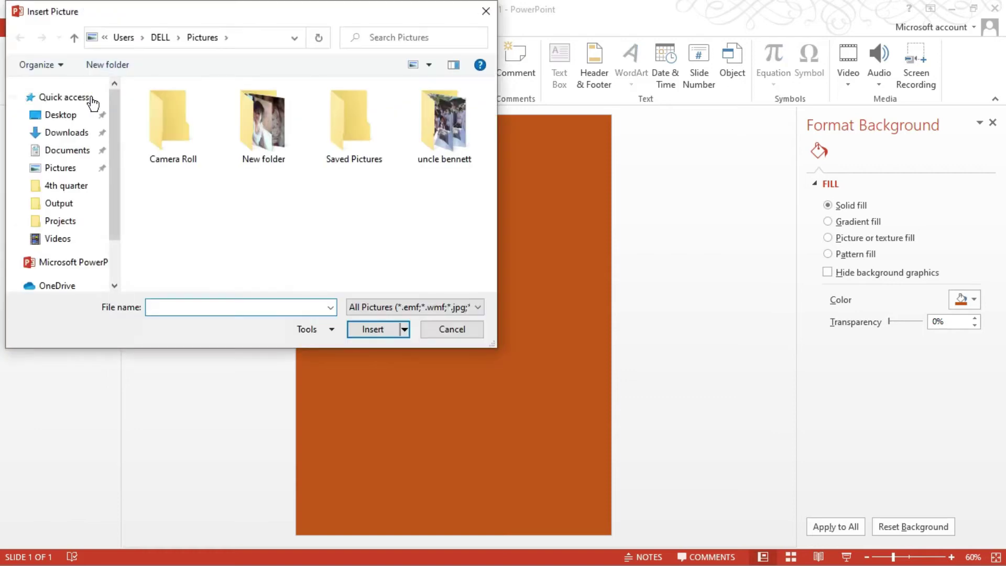
pyautogui.click(67, 134)
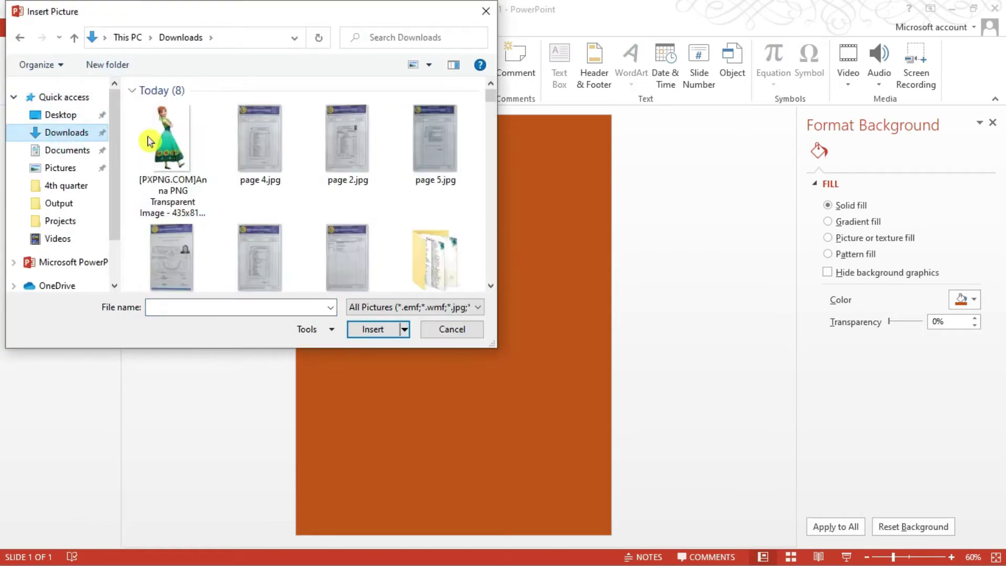
pyautogui.click(167, 138)
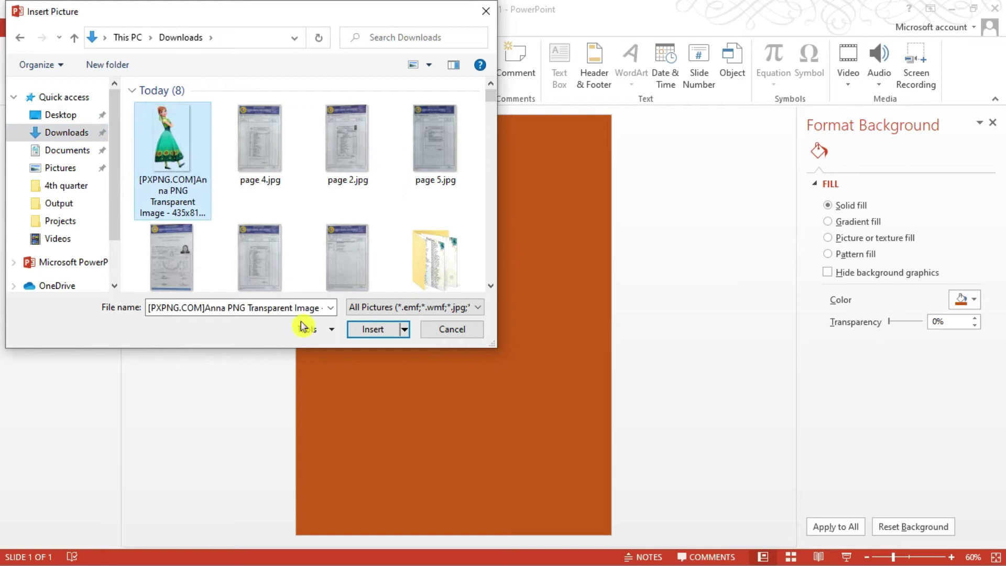
pyautogui.click(376, 335)
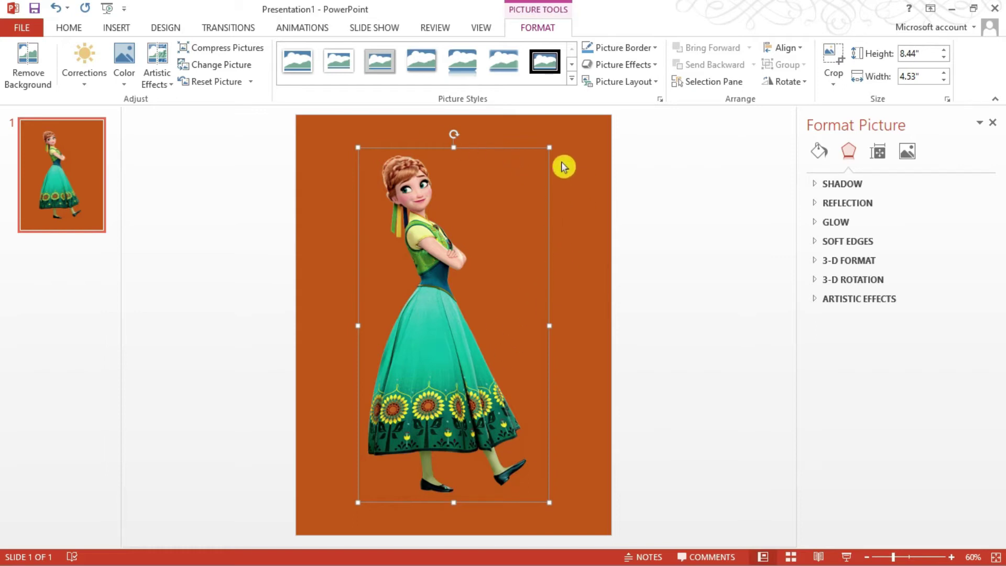
pyautogui.moveTo(549, 148); pyautogui.dragTo(467, 298)
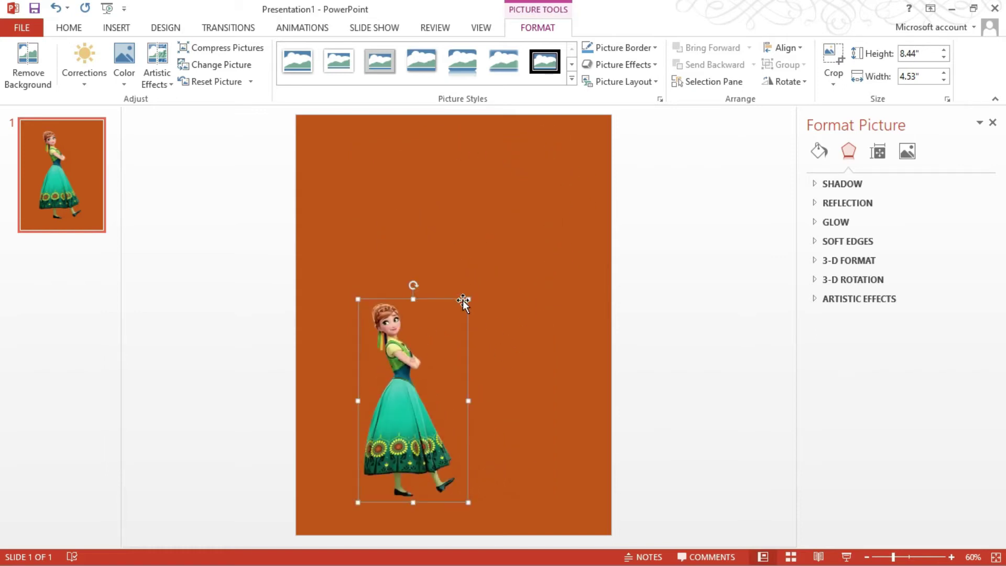
pyautogui.moveTo(407, 388)
pyautogui.mouseDown()
pyautogui.moveTo(374, 401)
pyautogui.moveTo(578, 400)
pyautogui.mouseUp()
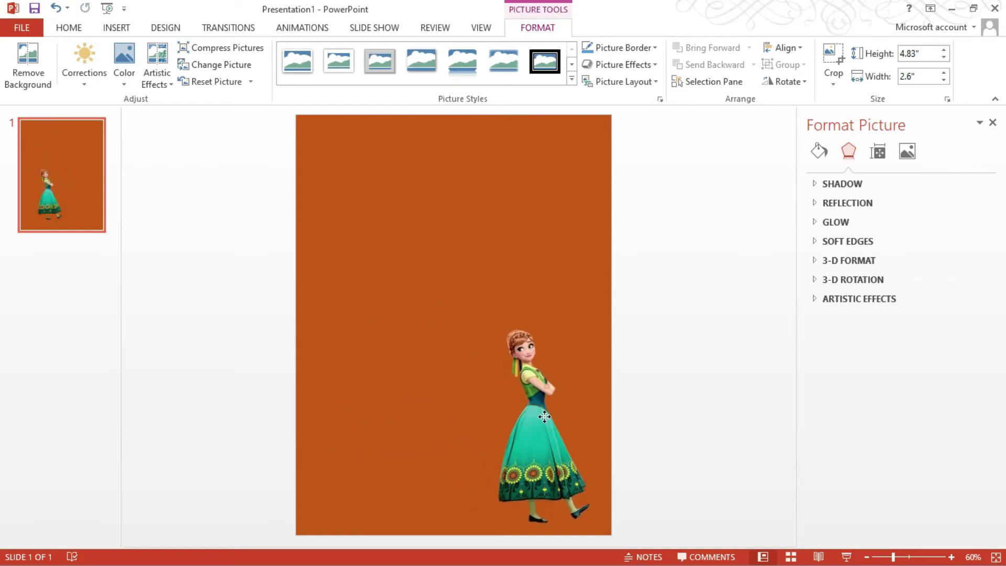
pyautogui.click(684, 286)
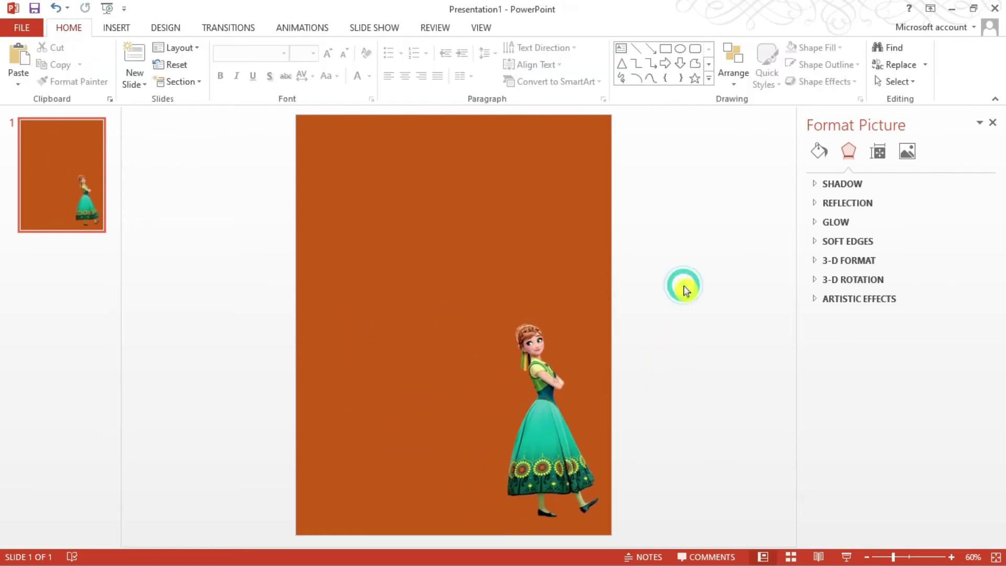
pyautogui.click(560, 412)
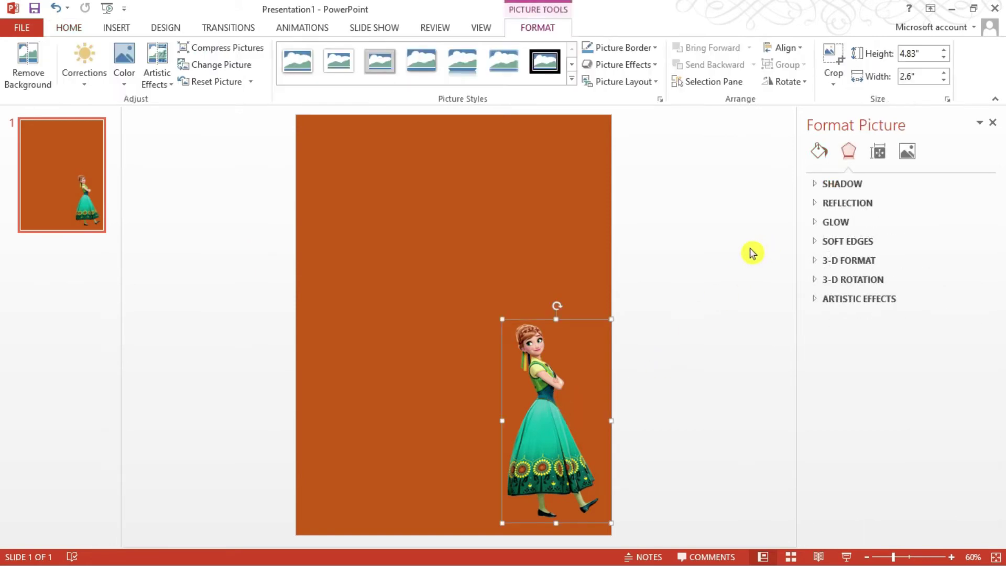
pyautogui.click(998, 123)
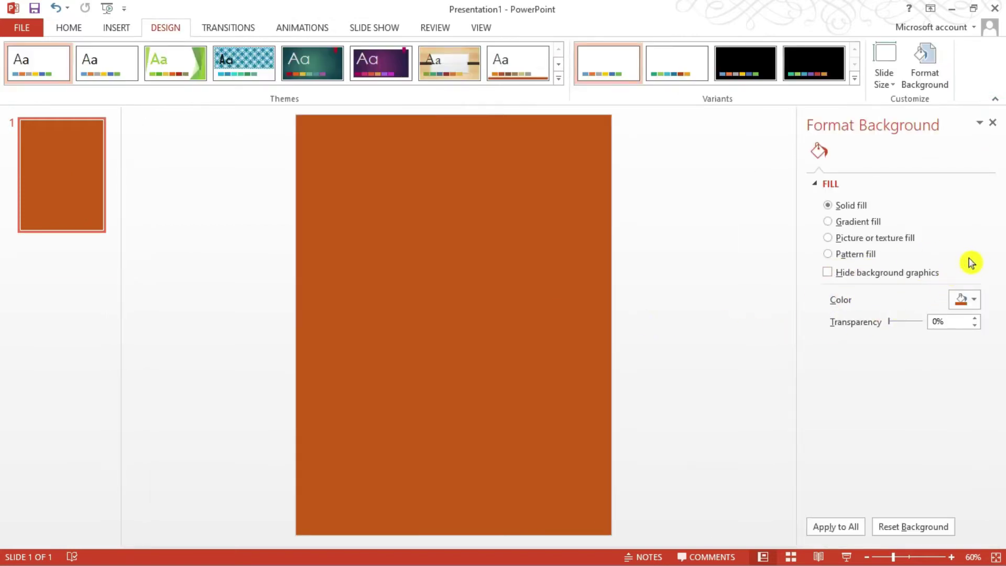
# - Use the first ice-crystal image from Documents > New folder > Frozen as the slide background
pyautogui.click(838, 241)
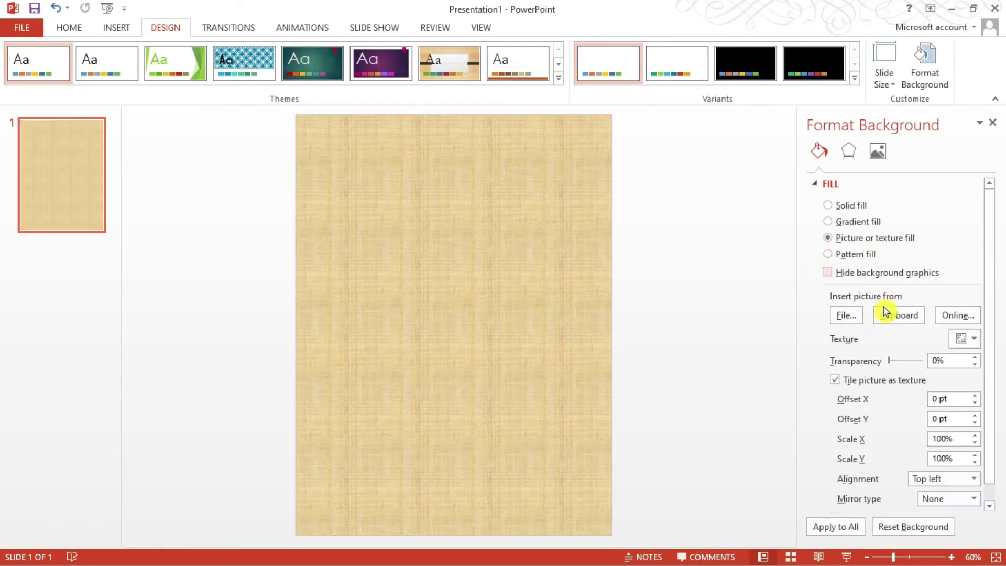
pyautogui.click(856, 320)
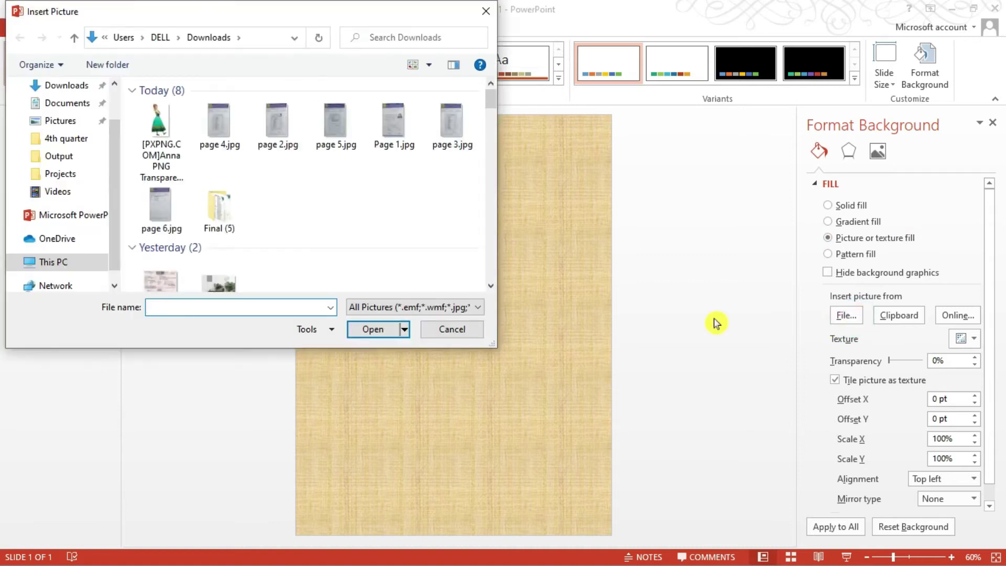
pyautogui.click(67, 105)
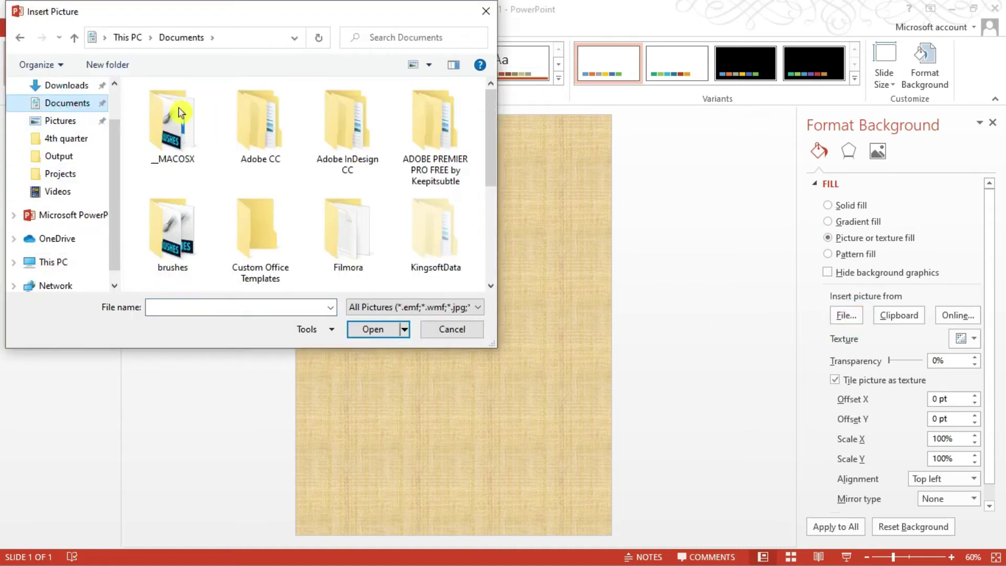
pyautogui.scroll(-2, 440, 237)
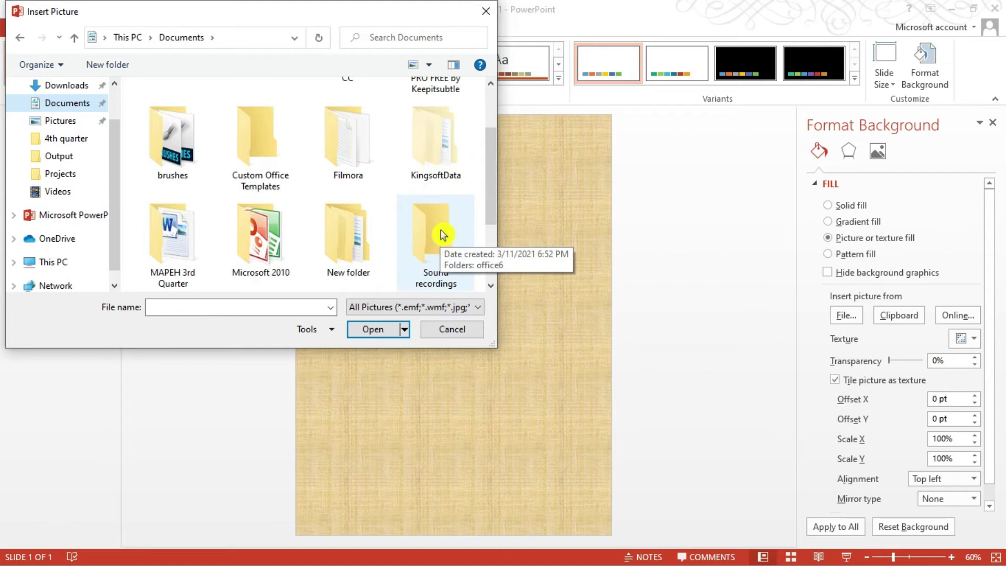
pyautogui.click(352, 240)
pyautogui.doubleClick(352, 240)
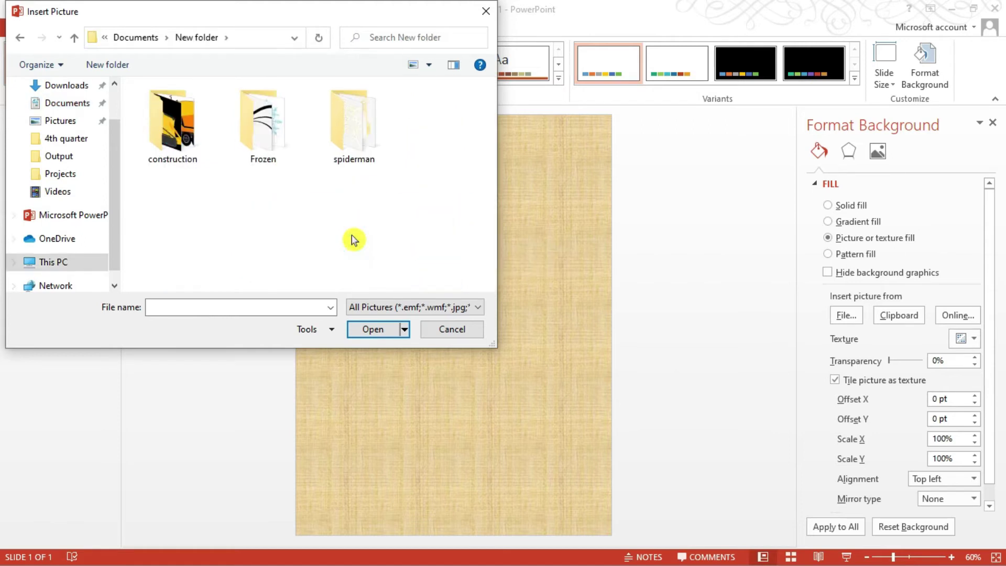
pyautogui.doubleClick(275, 139)
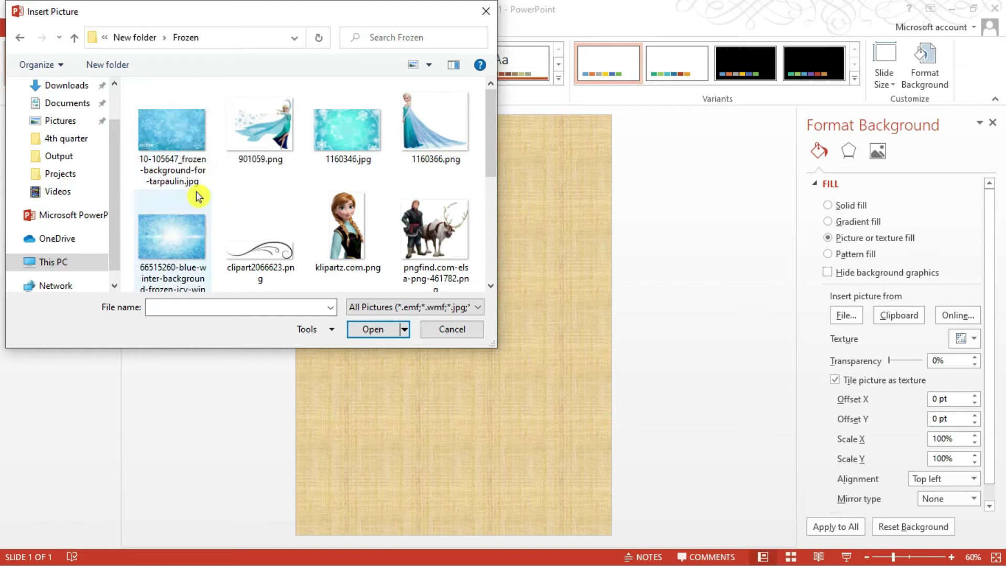
pyautogui.moveTo(168, 236)
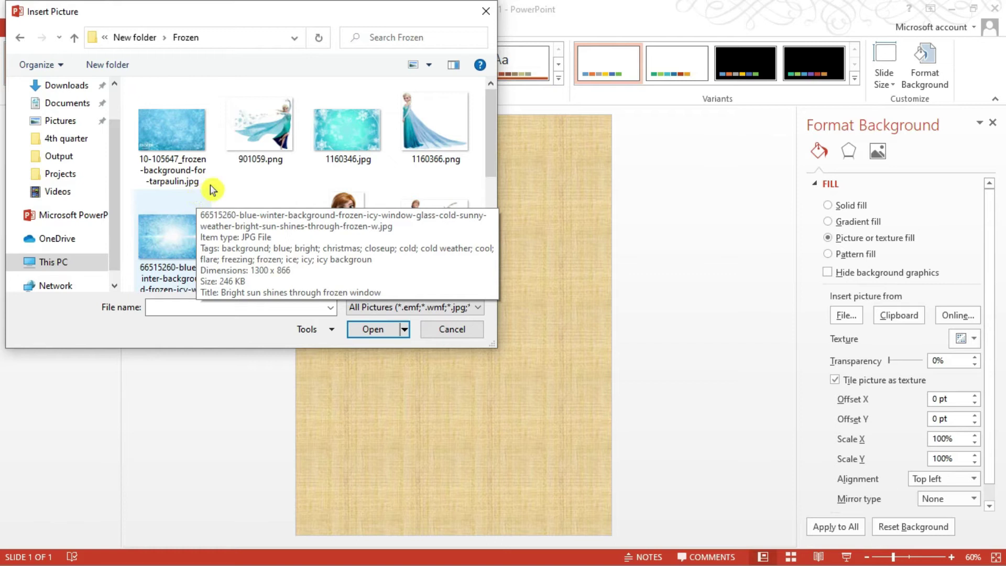
pyautogui.click(180, 135)
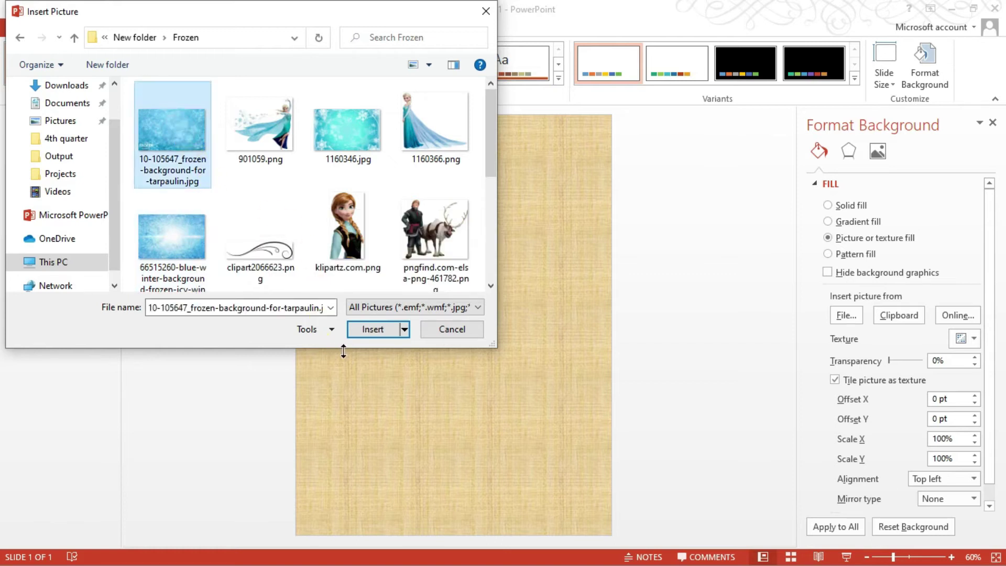
pyautogui.click(384, 336)
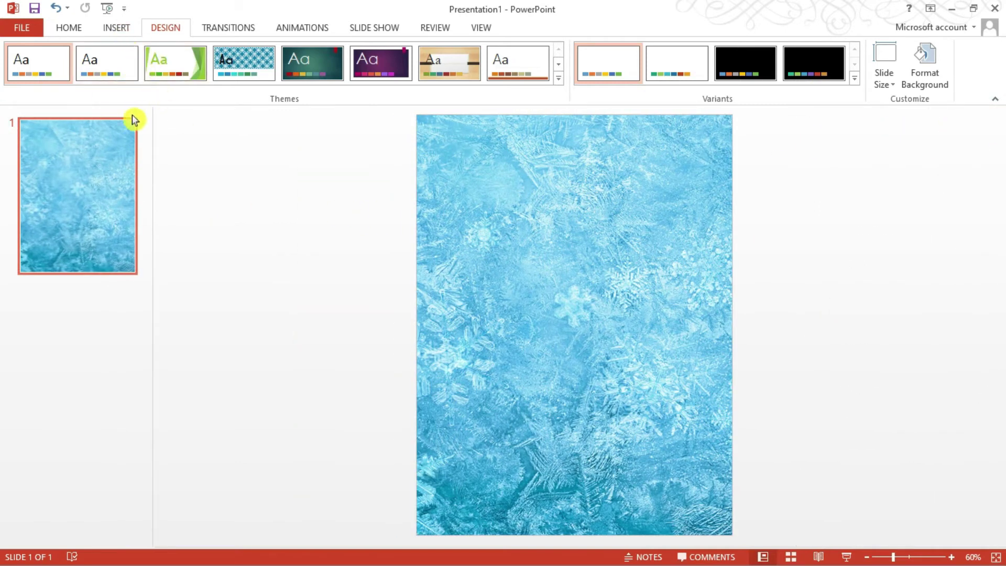
# - Insert klipartz.com.png (Anna) and pngwing.com (4).png (Elsa) together from the Frozen folder
pyautogui.click(116, 27)
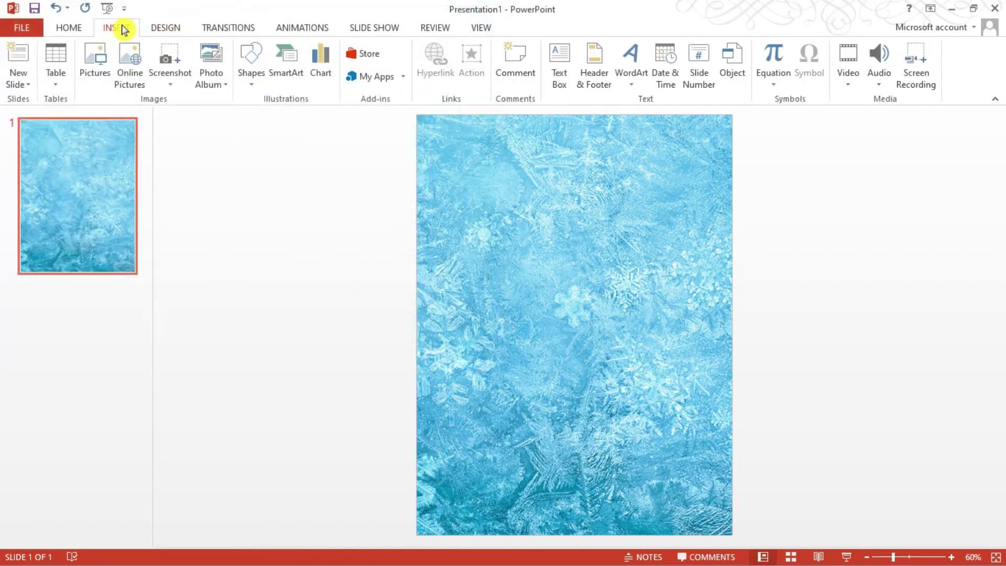
pyautogui.click(95, 63)
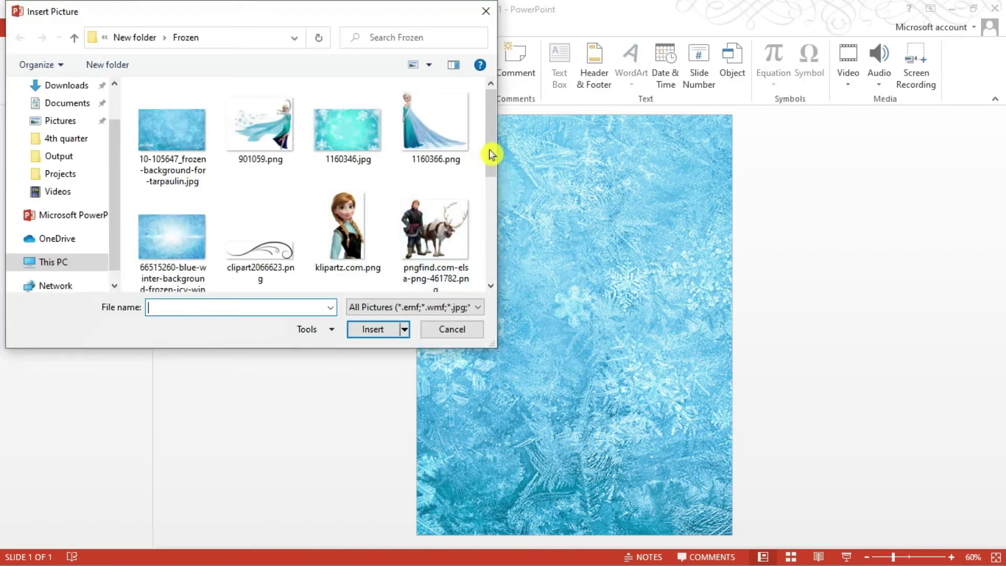
pyautogui.moveTo(494, 138); pyautogui.dragTo(495, 175)
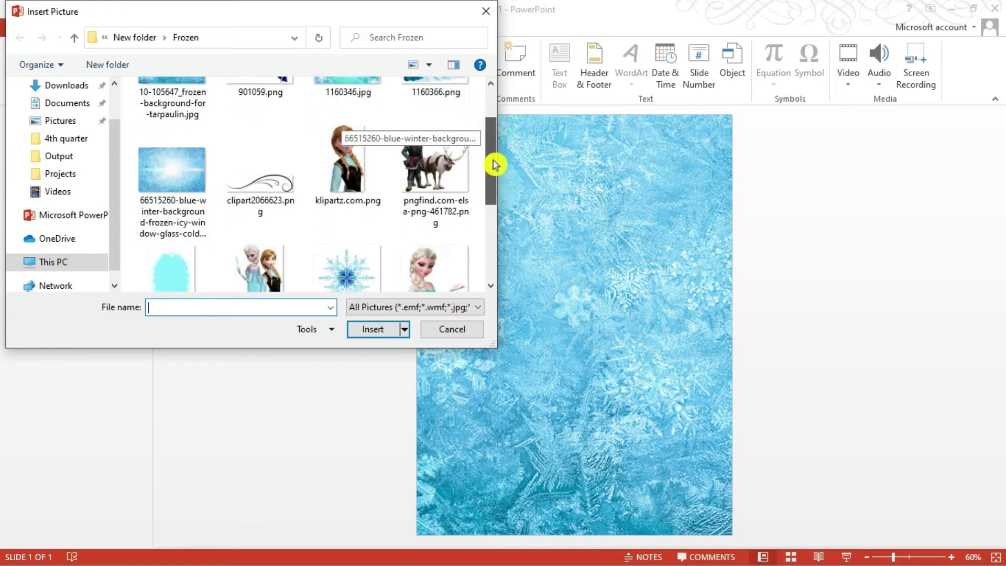
pyautogui.click(352, 151)
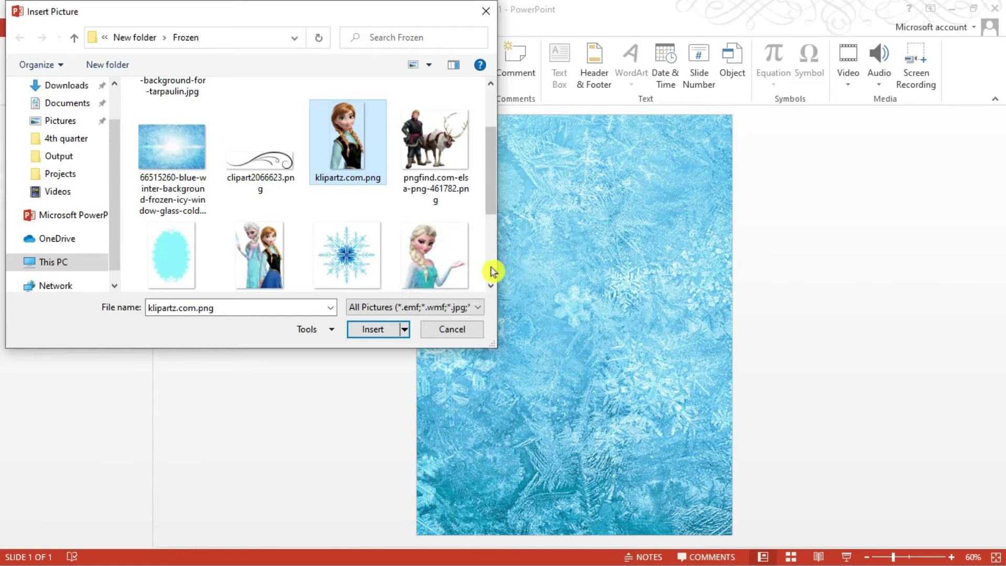
pyautogui.keyDown('ctrl'); pyautogui.click(454, 247); pyautogui.keyUp('ctrl')
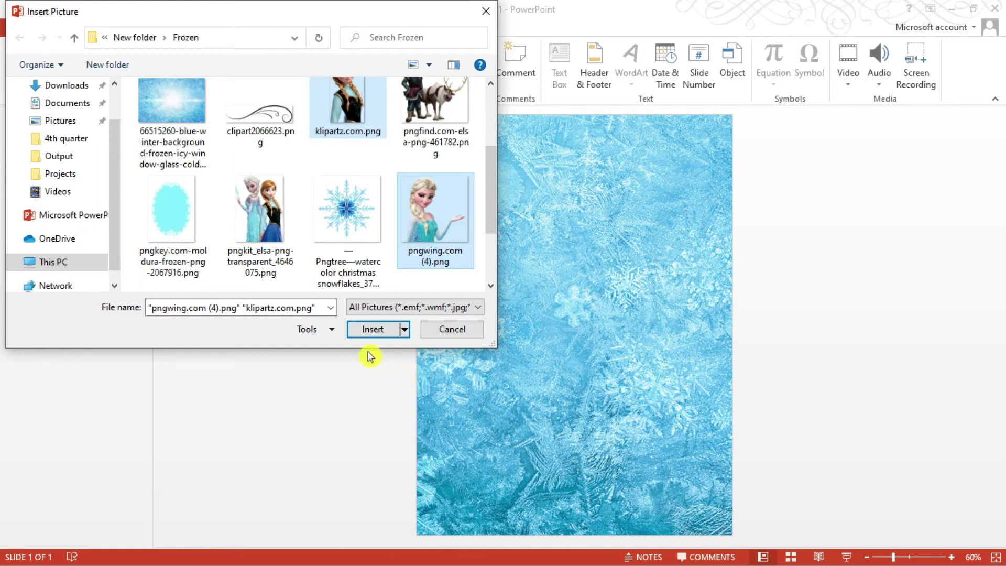
pyautogui.click(380, 331)
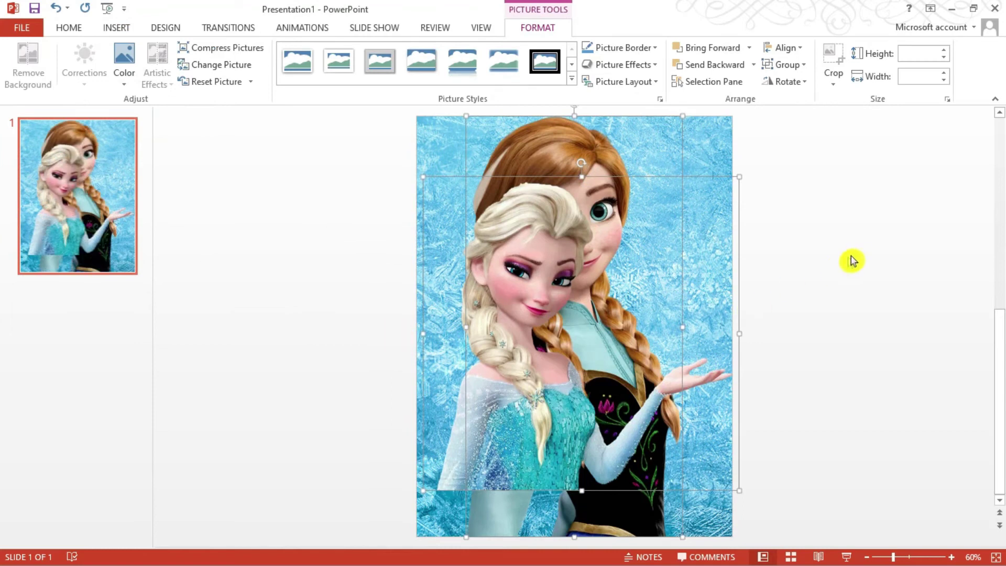
# - Shrink Elsa and Anna and place them at the slide's bottom-left and bottom-right
pyautogui.click(876, 240)
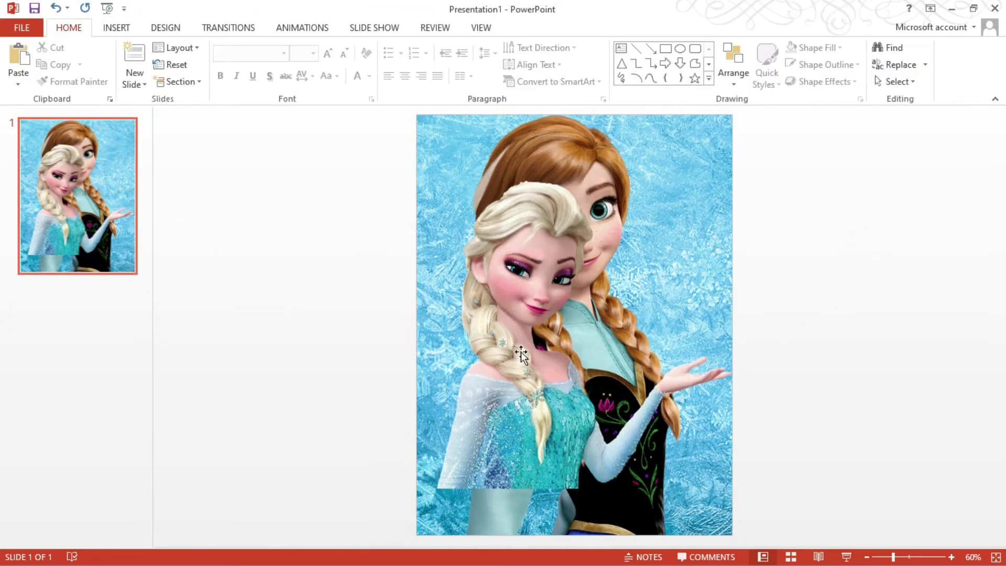
pyautogui.moveTo(521, 351); pyautogui.dragTo(501, 340)
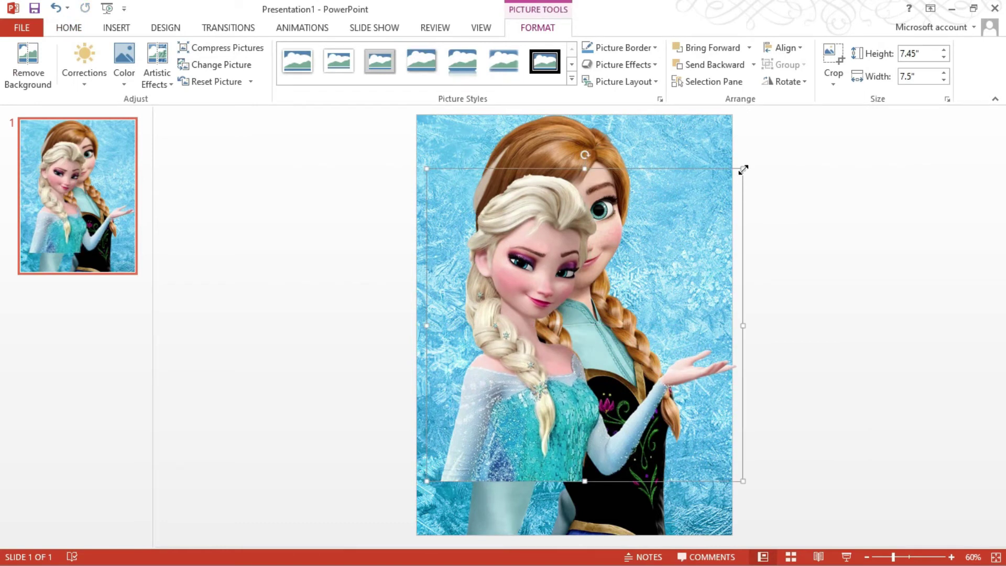
pyautogui.moveTo(743, 169); pyautogui.dragTo(609, 301)
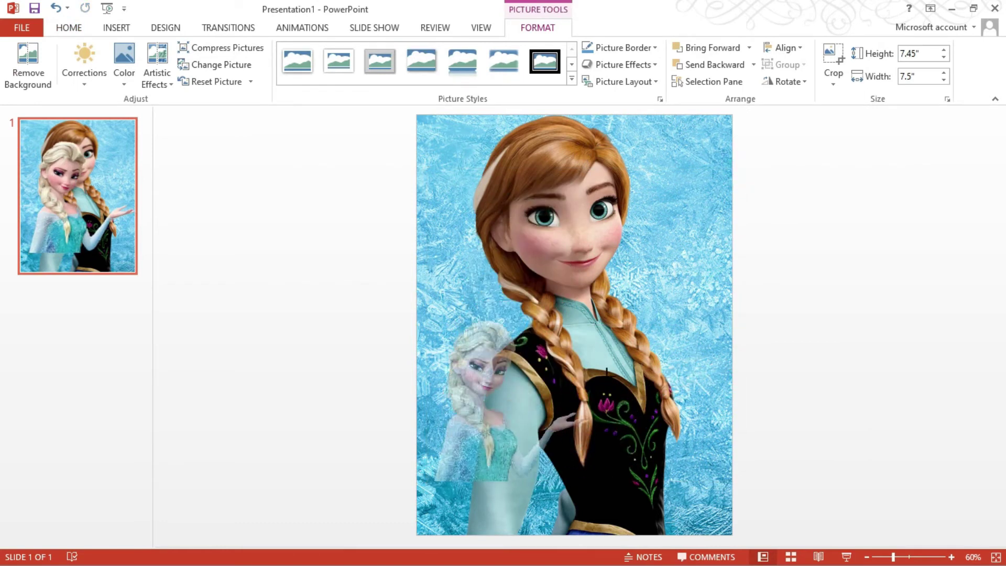
pyautogui.moveTo(515, 406); pyautogui.dragTo(468, 444)
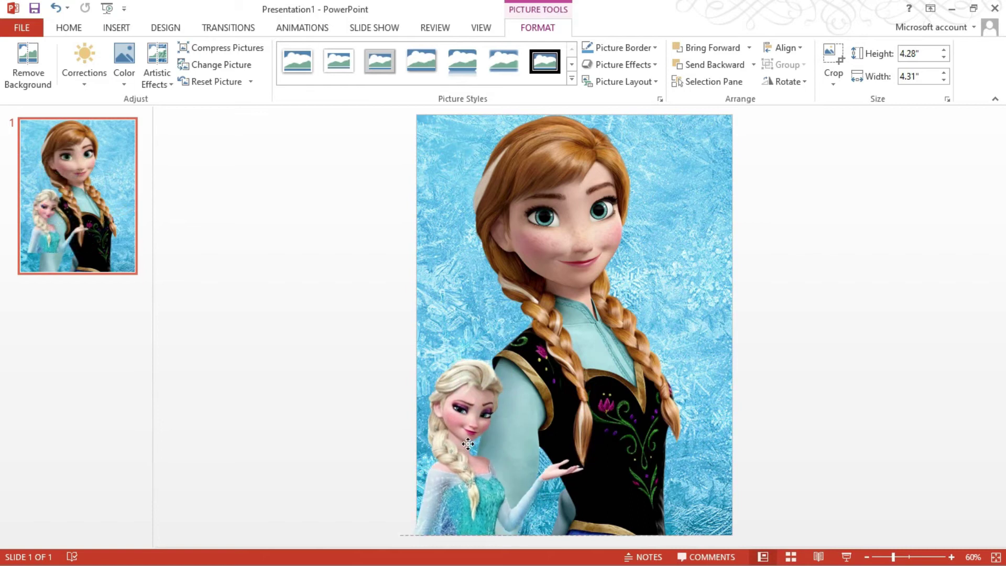
pyautogui.moveTo(548, 374); pyautogui.dragTo(548, 374)
pyautogui.click(606, 169)
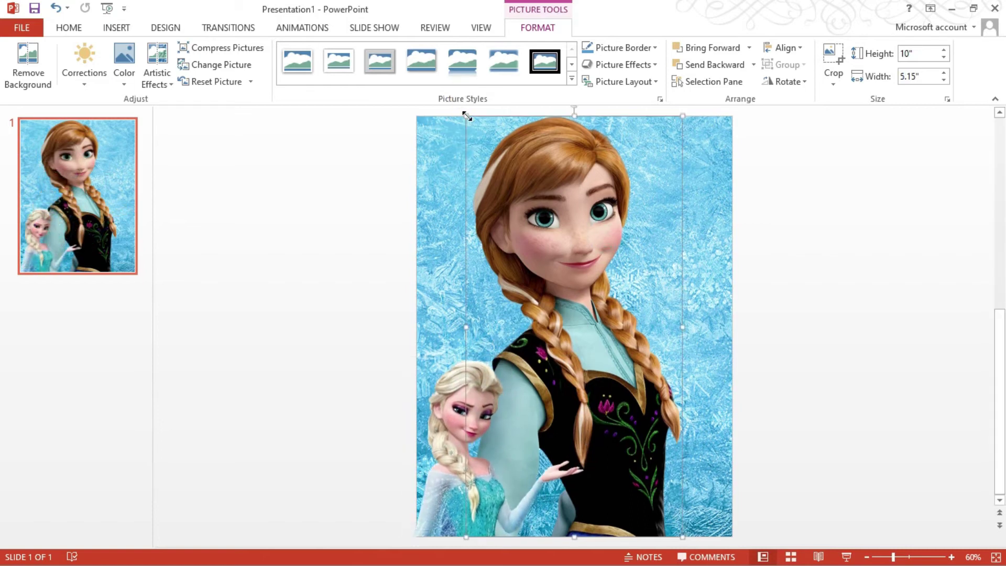
pyautogui.moveTo(552, 196); pyautogui.dragTo(650, 298)
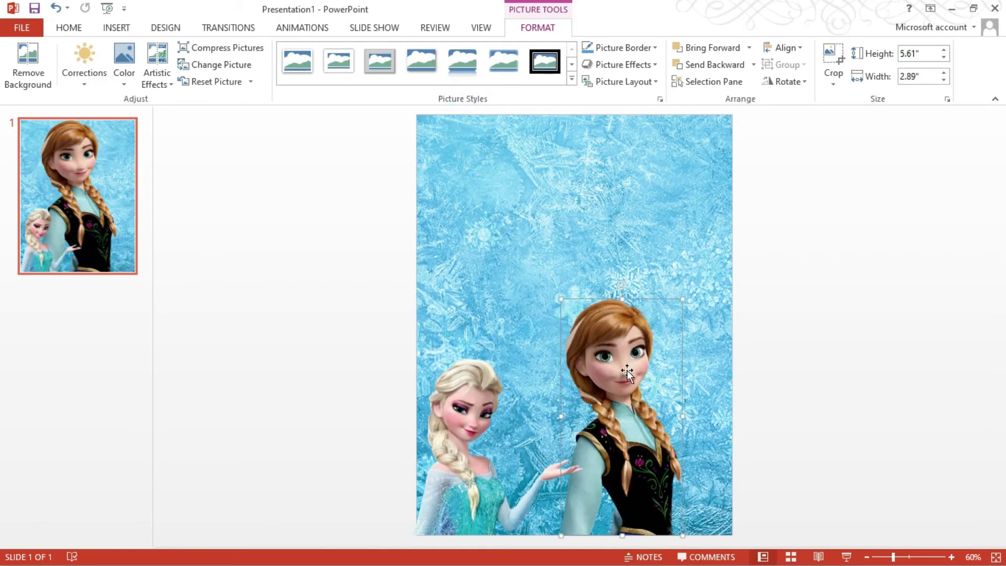
pyautogui.moveTo(640, 364)
pyautogui.mouseDown()
pyautogui.moveTo(682, 364)
pyautogui.moveTo(681, 372)
pyautogui.moveTo(661, 354)
pyautogui.mouseUp()
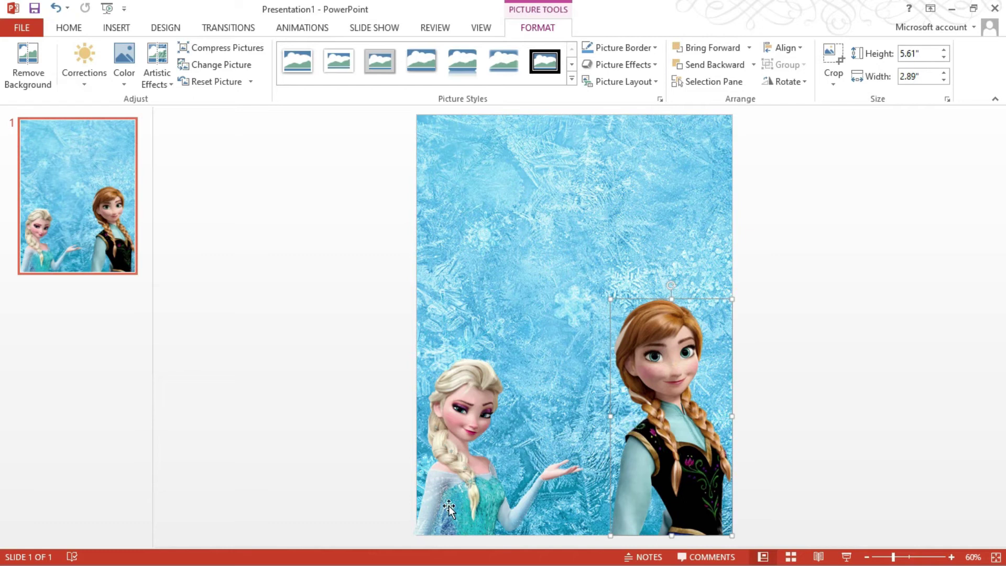
pyautogui.click(449, 505)
pyautogui.moveTo(588, 354); pyautogui.dragTo(612, 314)
pyautogui.click(879, 346)
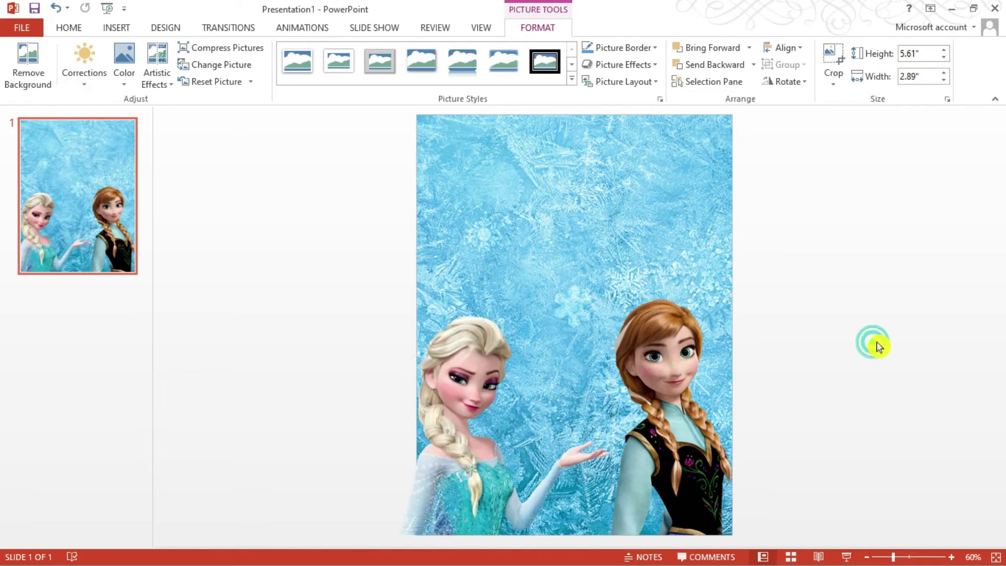
# - Flip Anna horizontally to face Elsa, then nudge the two pictures slightly apart
pyautogui.click(695, 416)
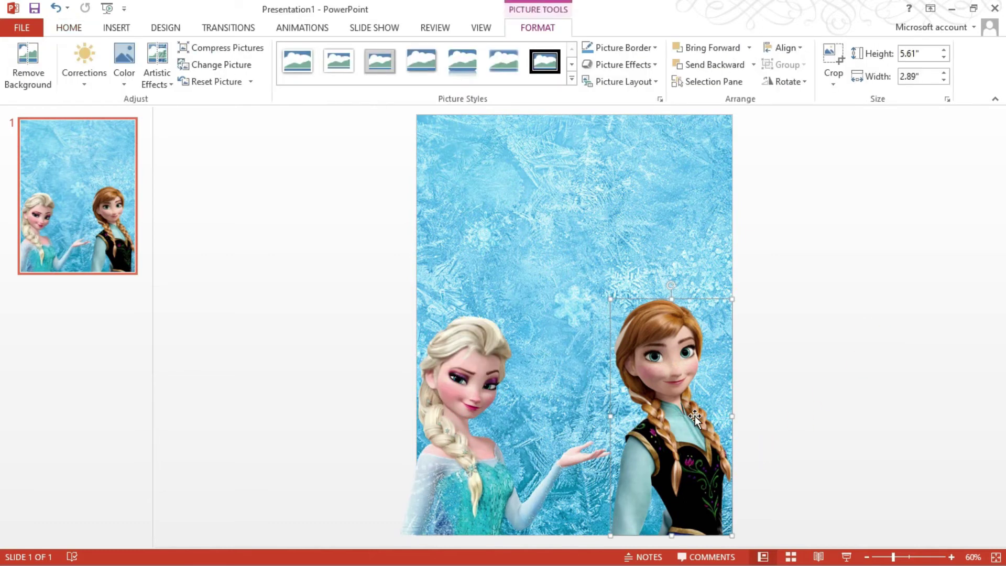
pyautogui.click(794, 82)
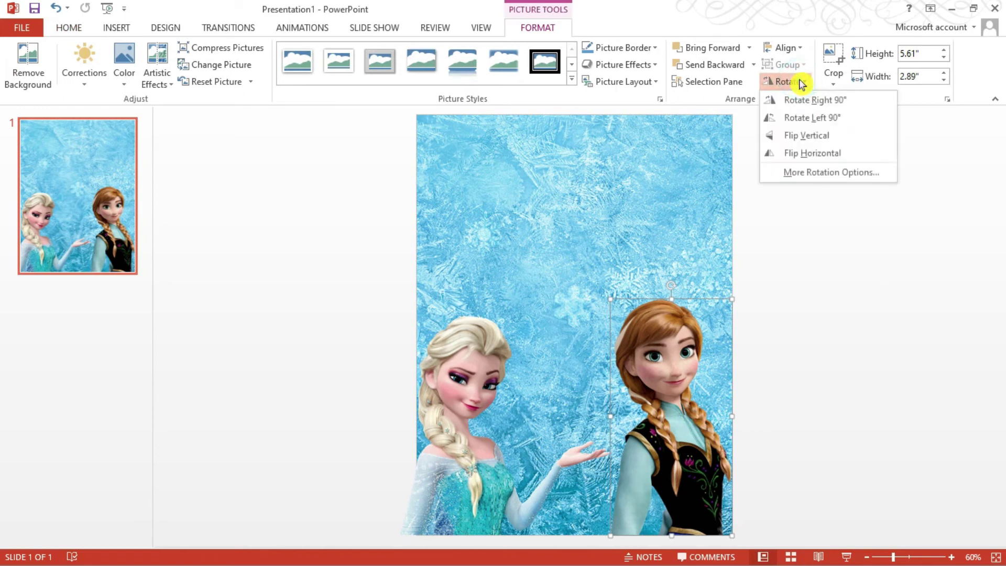
pyautogui.click(799, 154)
pyautogui.click(844, 325)
pyautogui.click(666, 456)
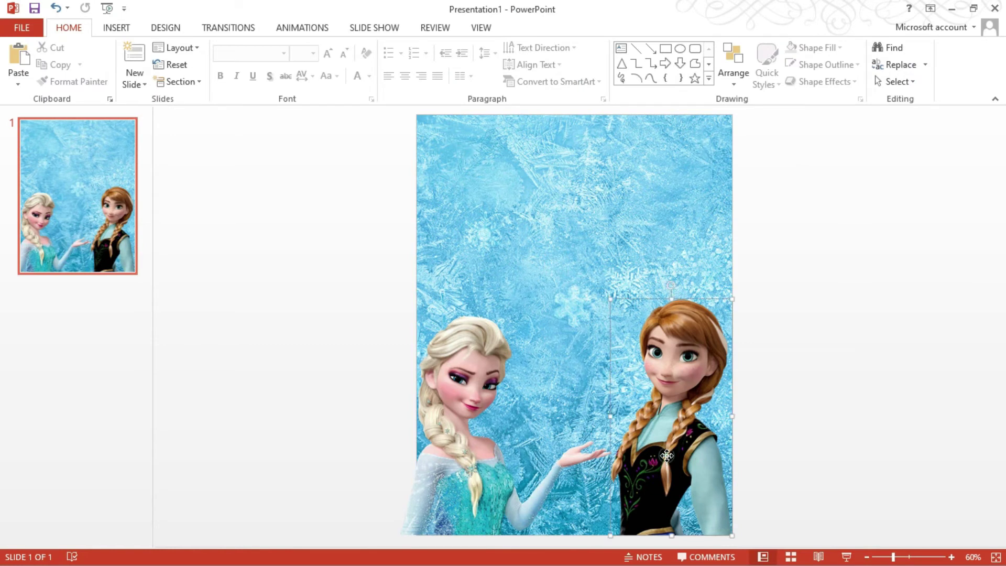
pyautogui.moveTo(666, 455); pyautogui.dragTo(674, 456)
pyautogui.click(499, 458)
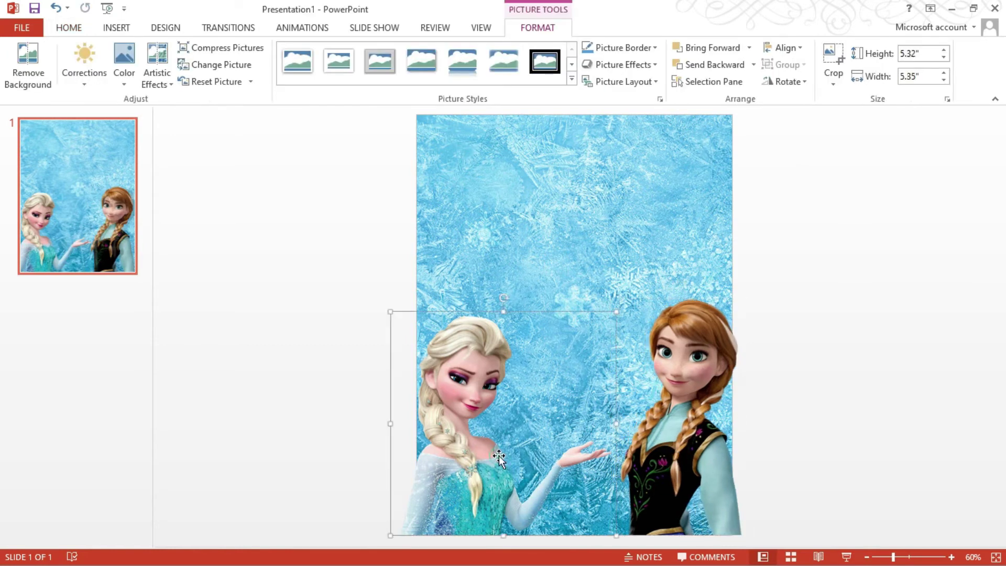
pyautogui.moveTo(499, 458); pyautogui.dragTo(491, 458)
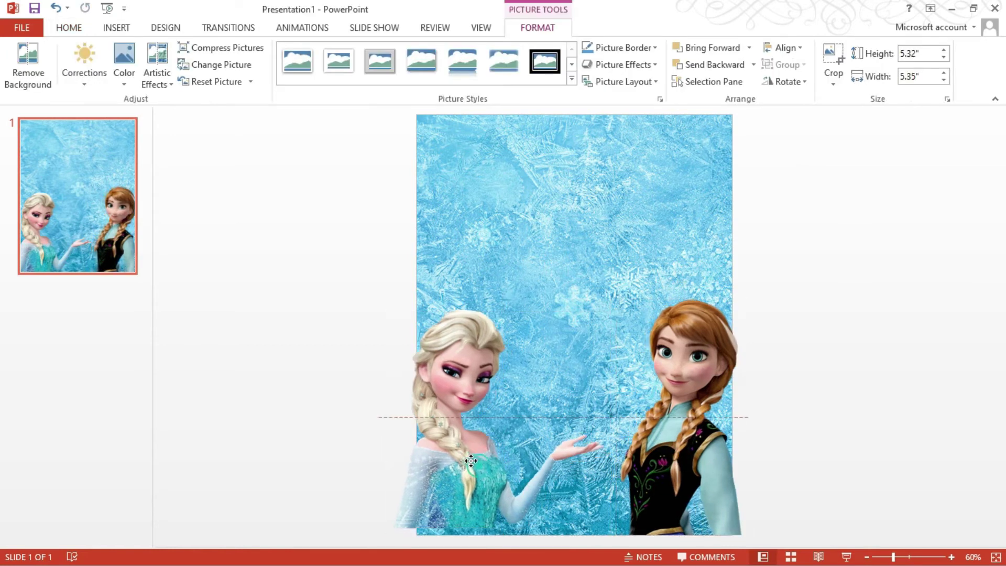
pyautogui.click(895, 357)
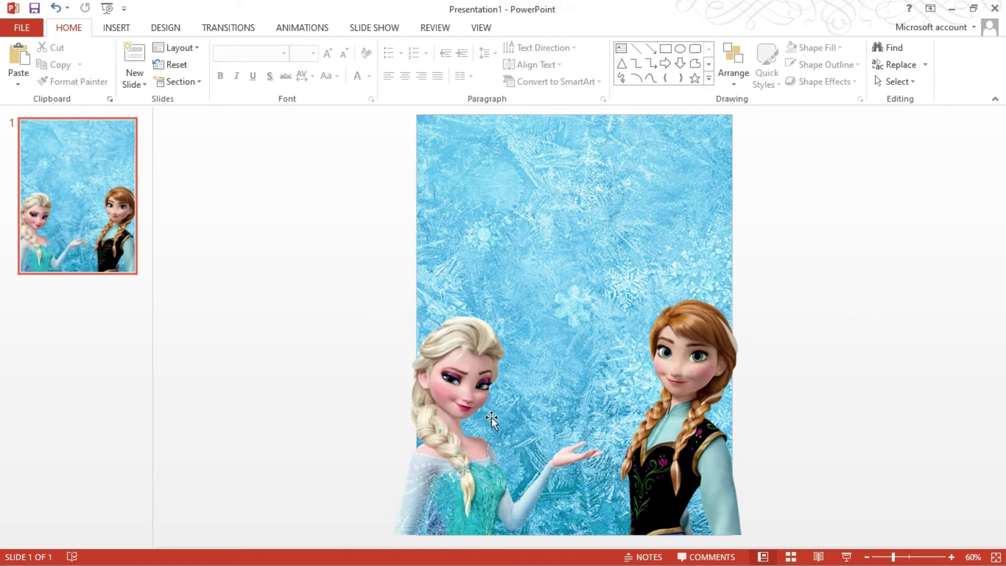
# - Insert the pngkey Frozen oval snowflake frame picture onto the slide
pyautogui.click(126, 33)
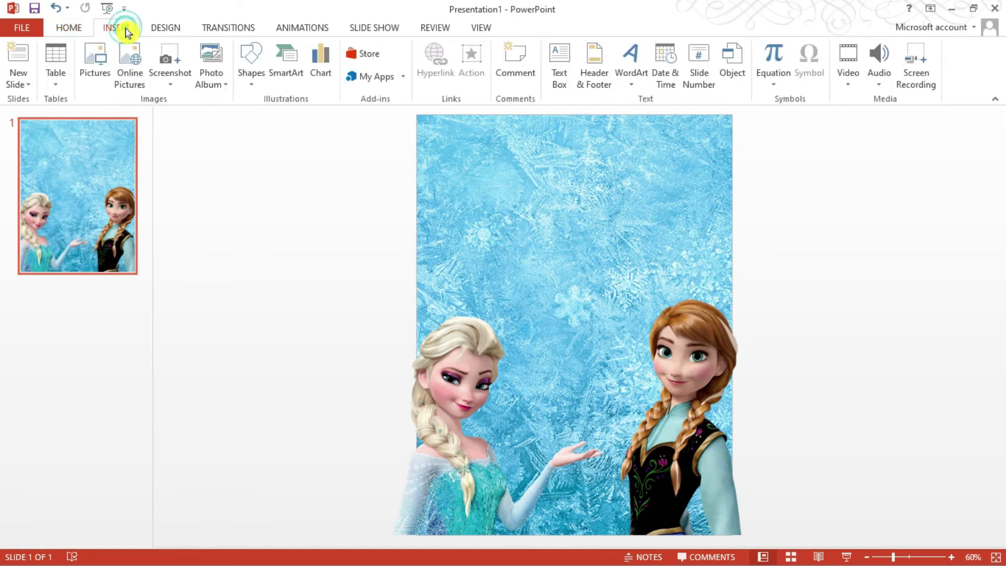
pyautogui.click(100, 58)
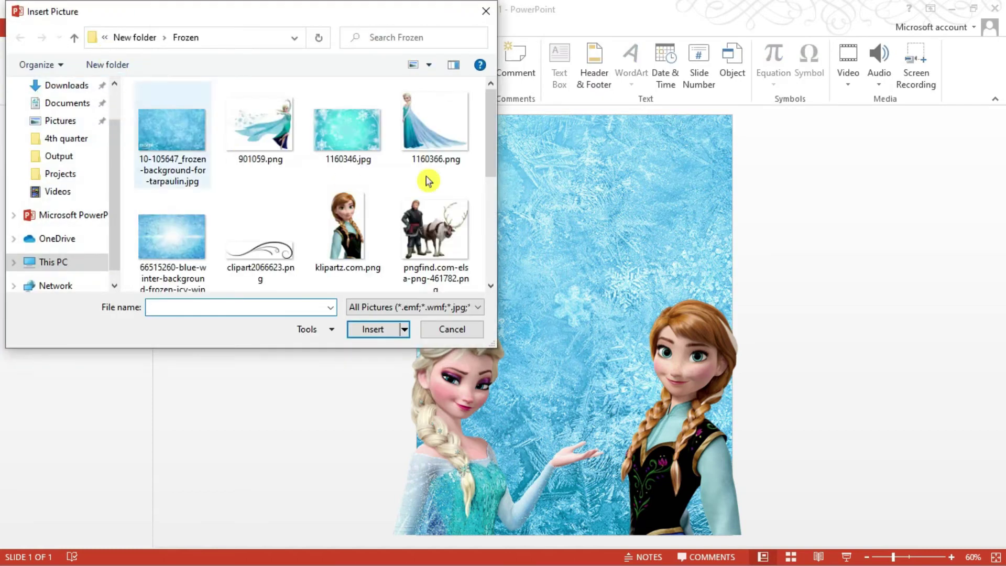
pyautogui.moveTo(487, 150); pyautogui.dragTo(493, 236)
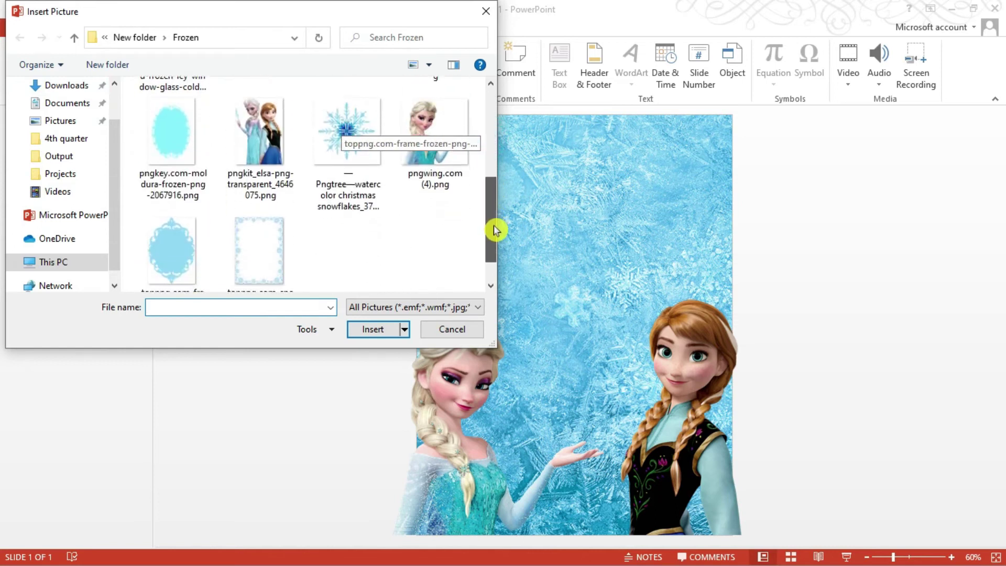
pyautogui.click(181, 131)
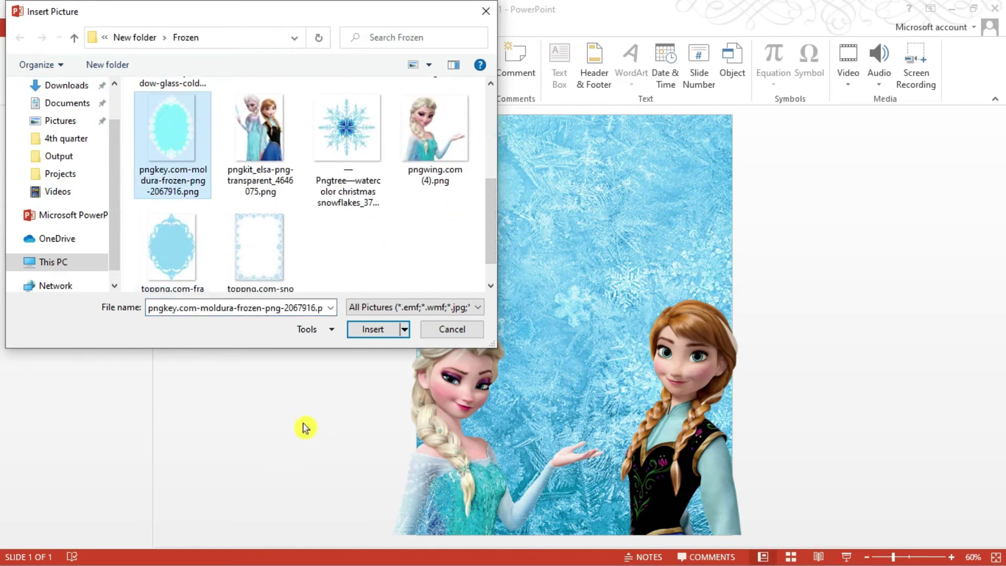
pyautogui.click(387, 331)
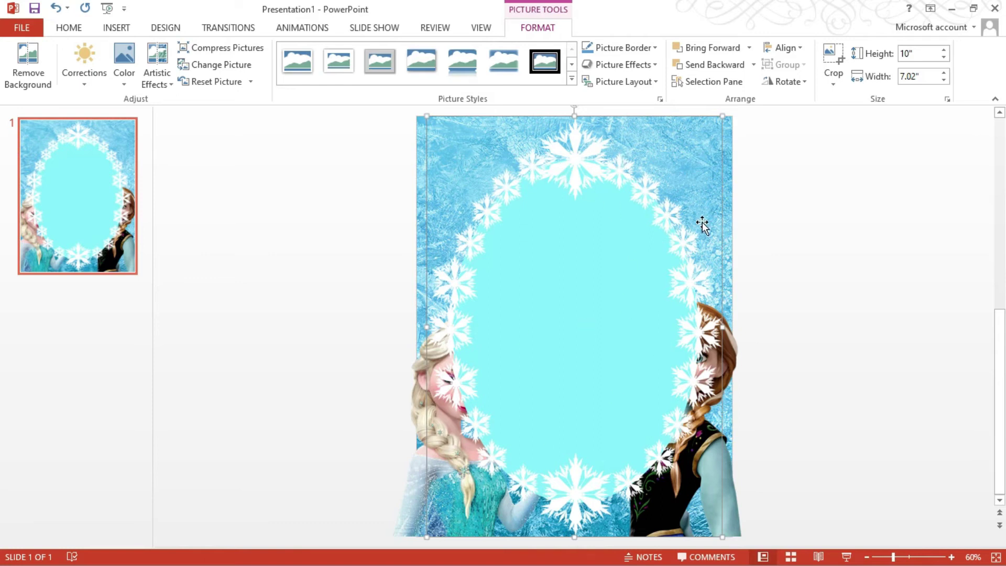
# - Send the frame backward twice so it sits behind Elsa and Anna
pyautogui.click(726, 71)
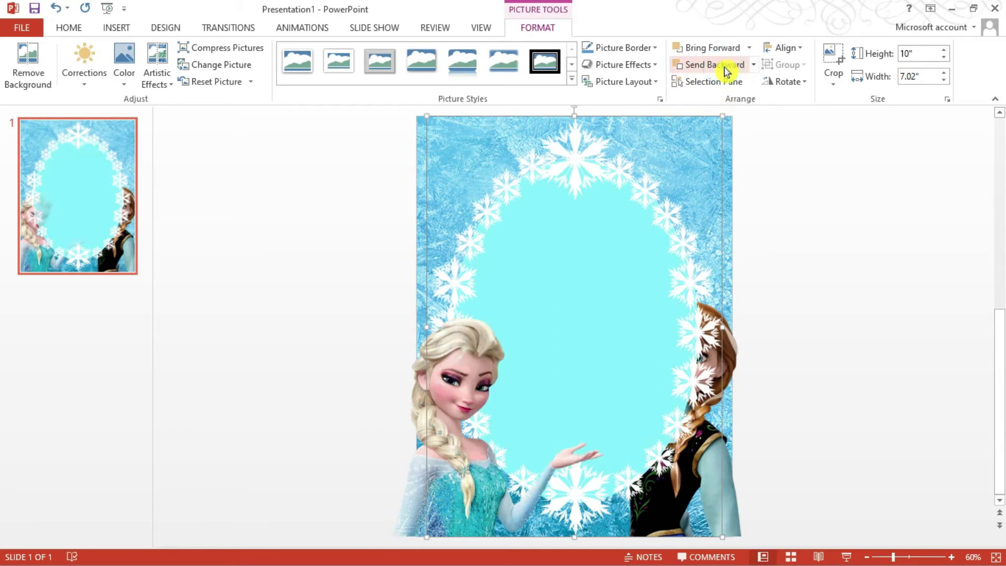
pyautogui.click(726, 71)
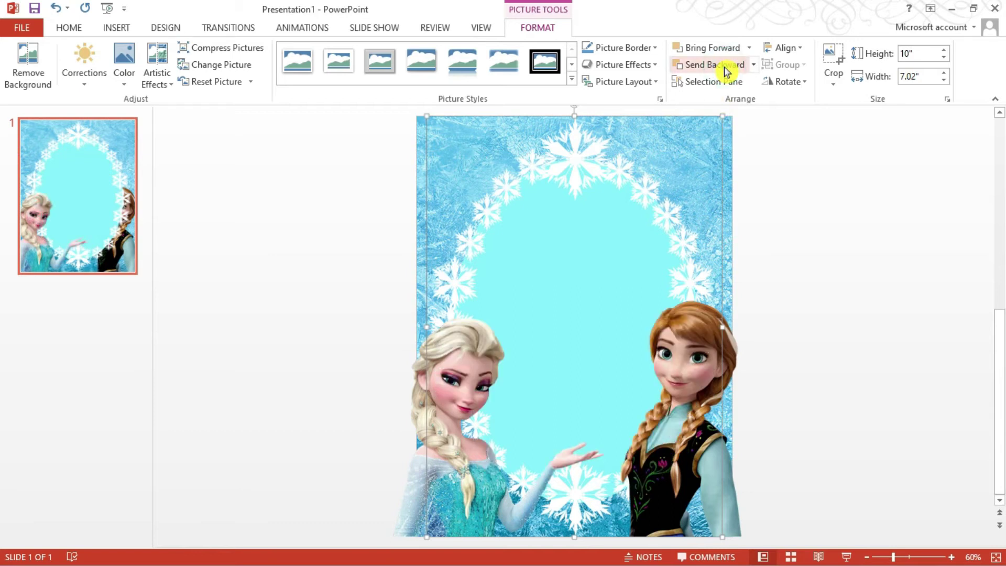
pyautogui.click(894, 285)
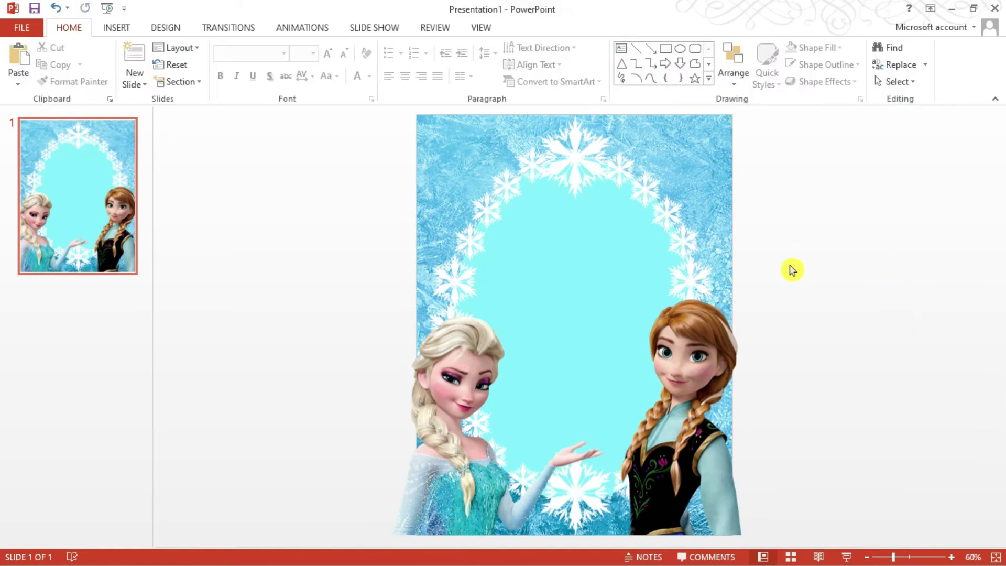
# - Draw a text box near the oval's top reading 'PLEASE JOIN US FOR A'
pyautogui.click(116, 28)
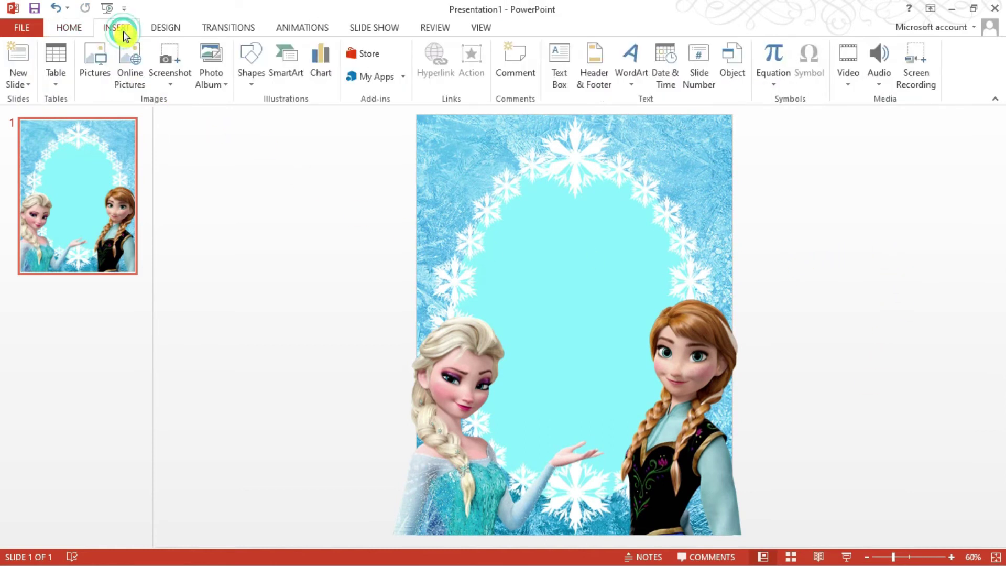
pyautogui.click(560, 65)
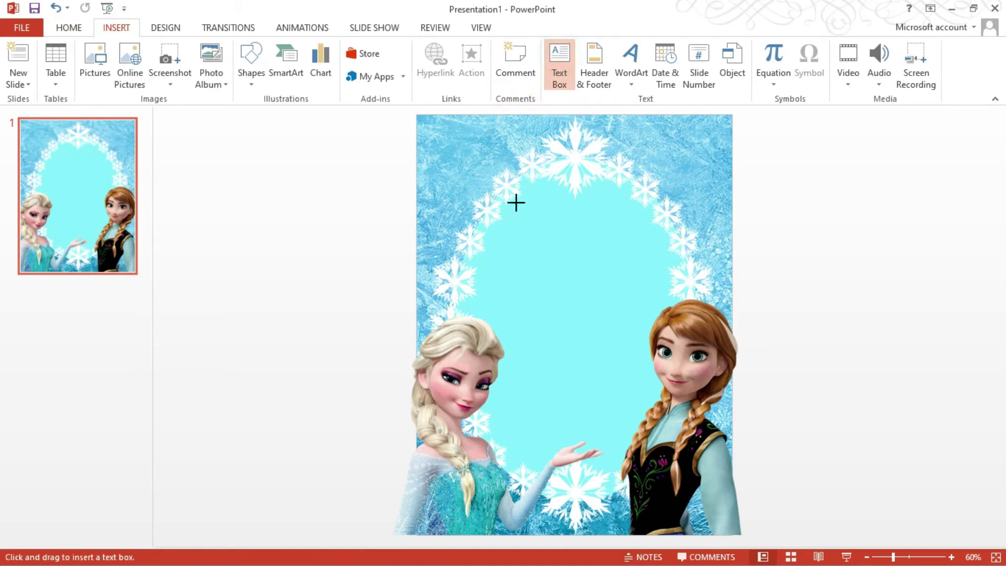
pyautogui.moveTo(516, 202); pyautogui.dragTo(652, 246)
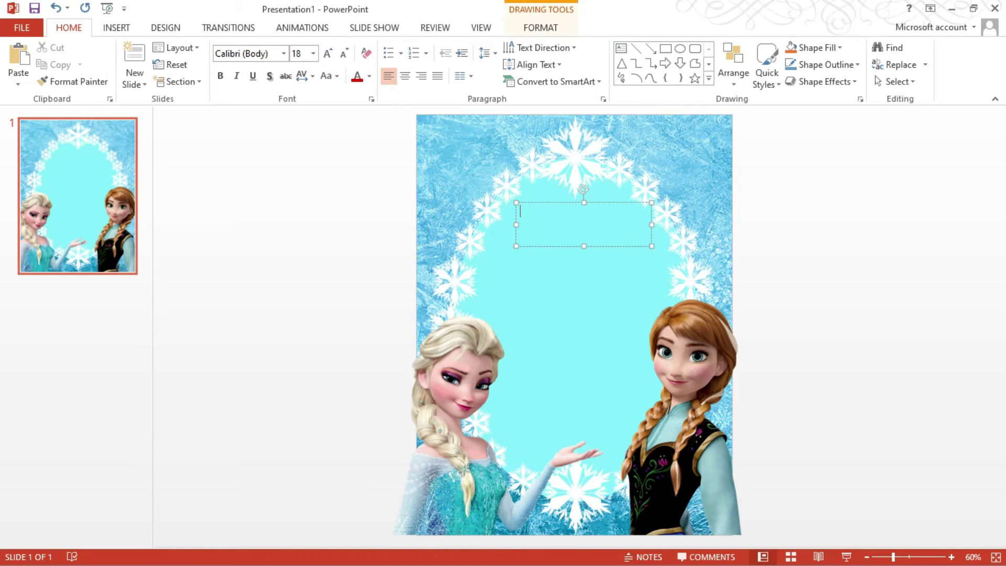
pyautogui.write('PLEASE JOIN US FOR A')
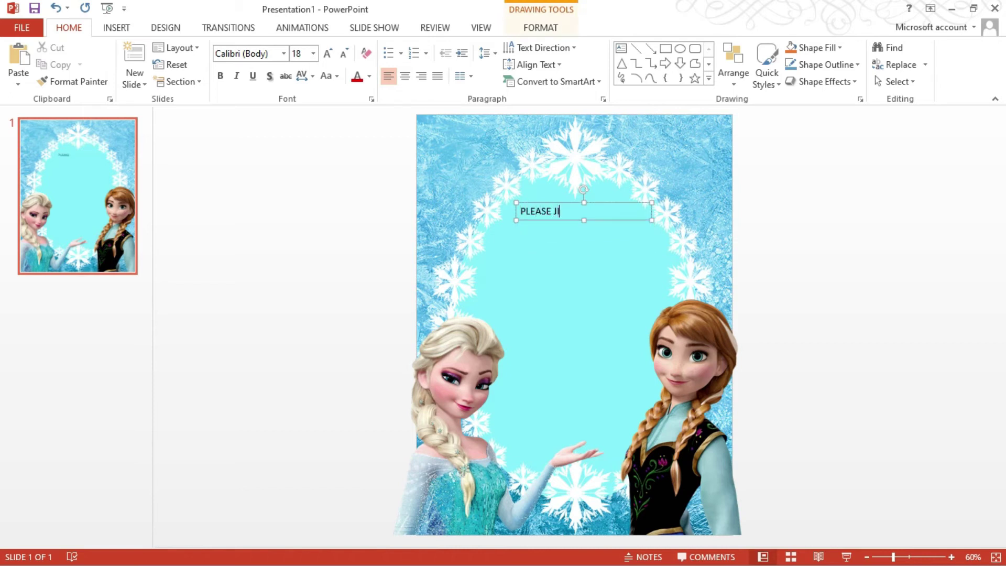
pyautogui.click(560, 210)
# - Set the 'PLEASE JOIN US FOR A' line in Bookman Old Style
pyautogui.click(603, 208)
pyautogui.tripleClick(603, 210)
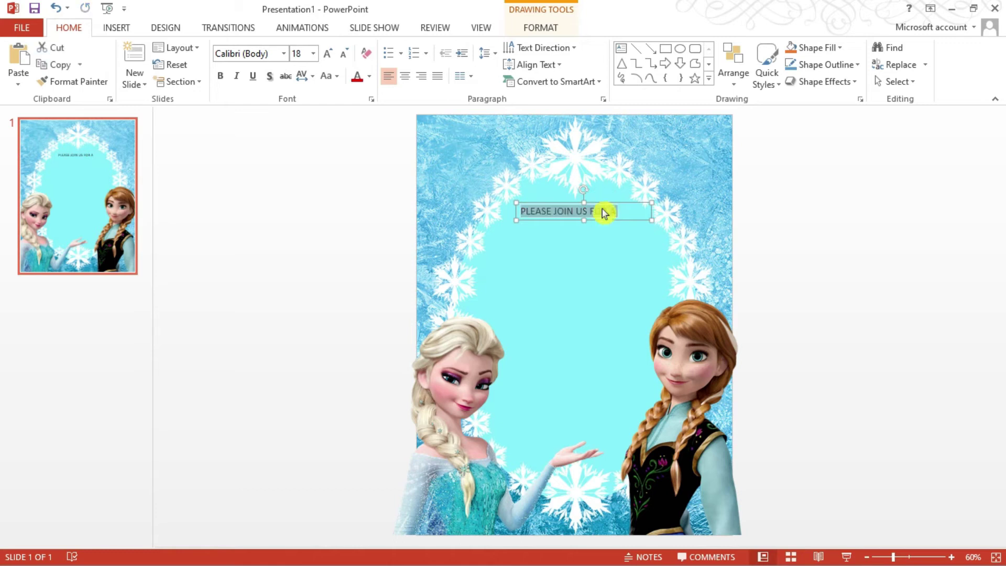
pyautogui.click(284, 54)
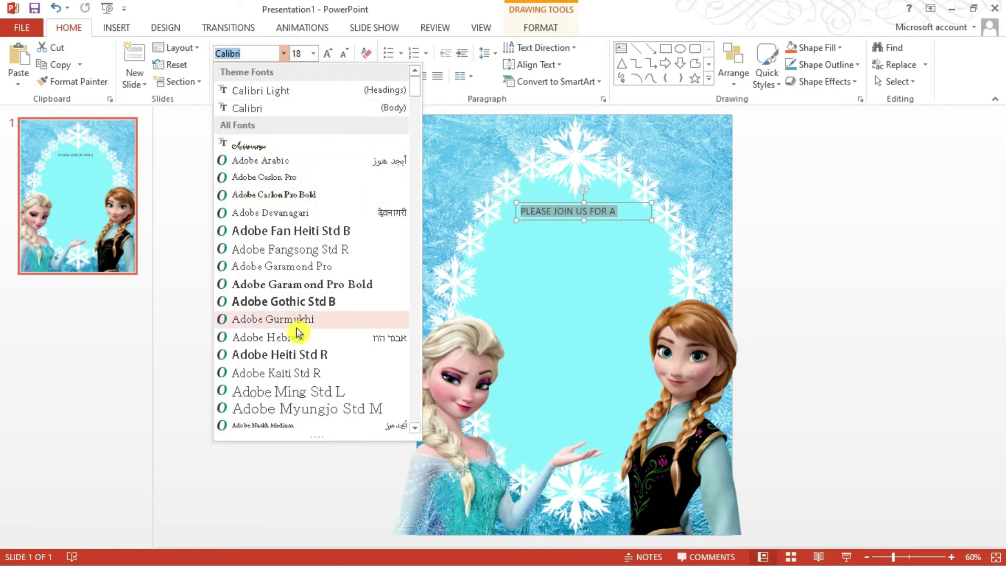
pyautogui.scroll(-4, 293, 331)
pyautogui.scroll(-2, 297, 330)
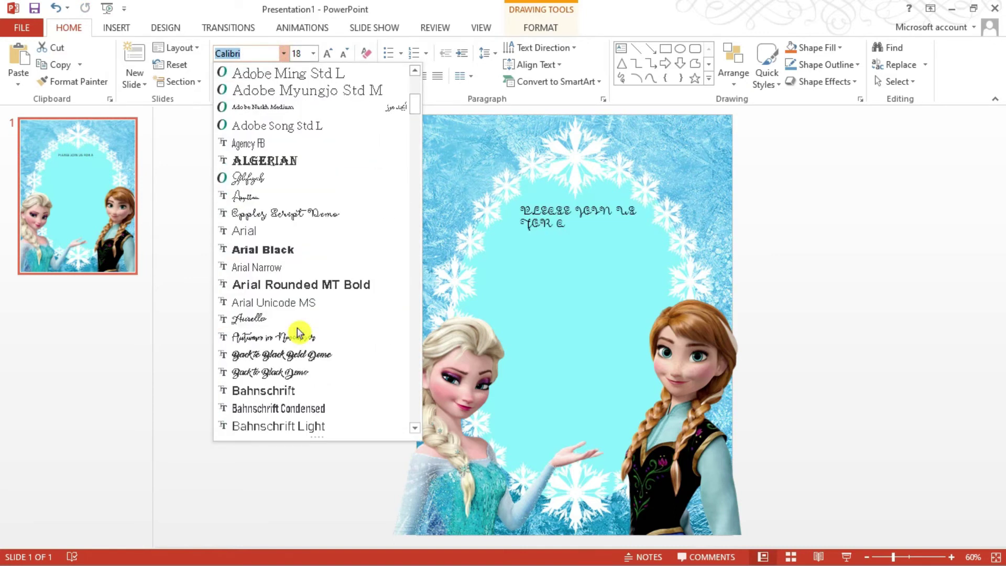
pyautogui.scroll(-2, 314, 328)
pyautogui.scroll(-3, 321, 323)
pyautogui.scroll(-1, 322, 323)
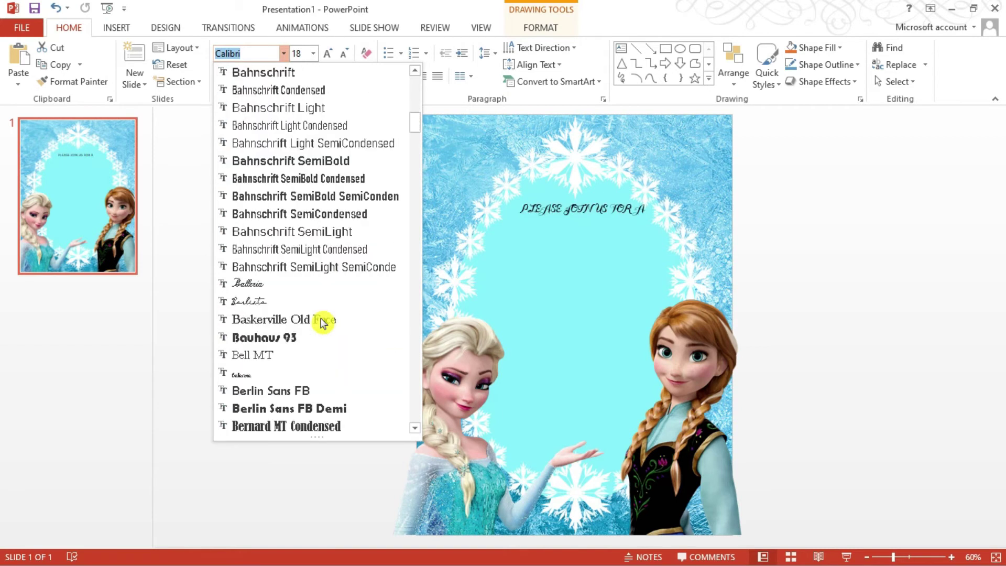
pyautogui.scroll(-1, 322, 322)
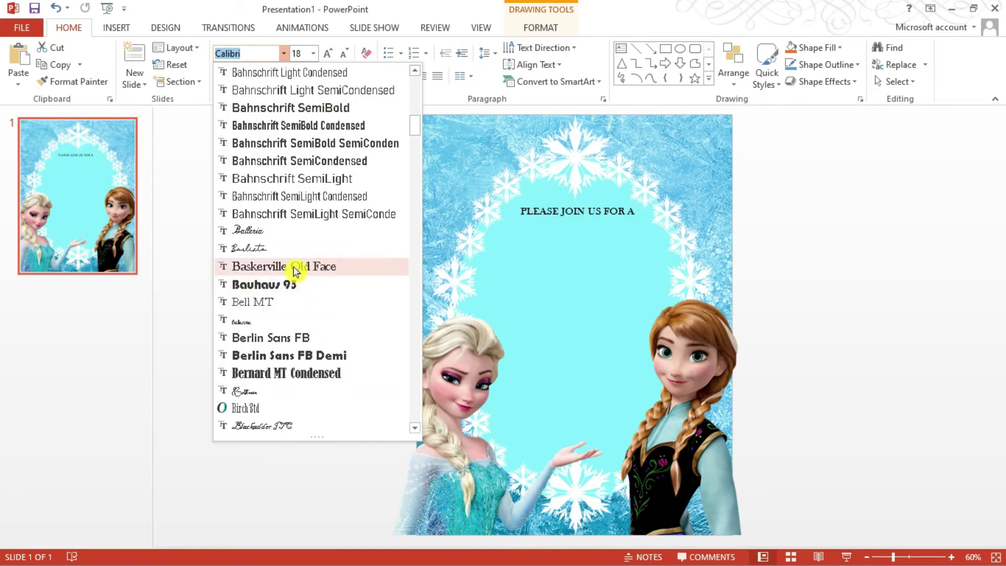
pyautogui.scroll(-1, 314, 364)
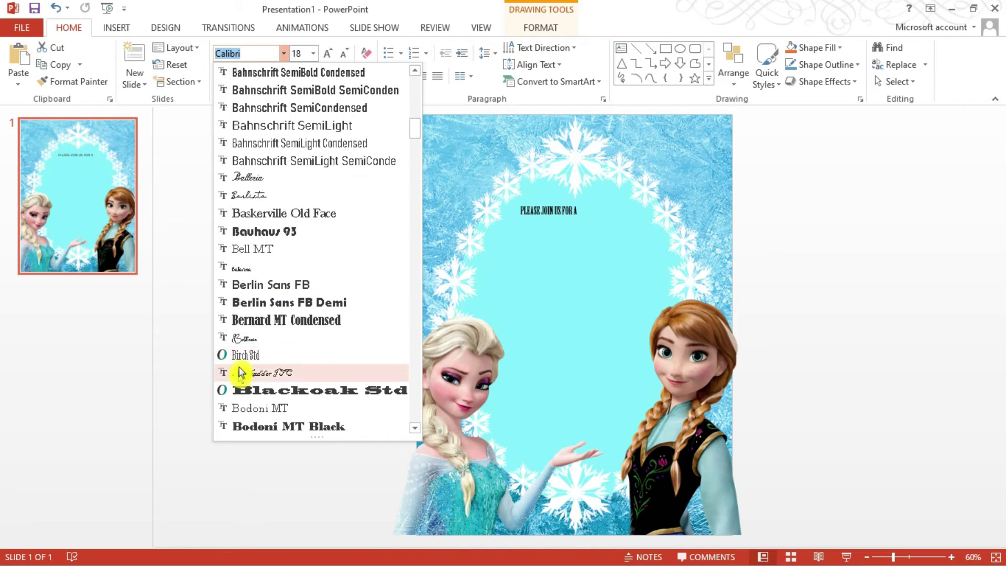
pyautogui.scroll(-3, 243, 364)
pyautogui.scroll(-1, 245, 363)
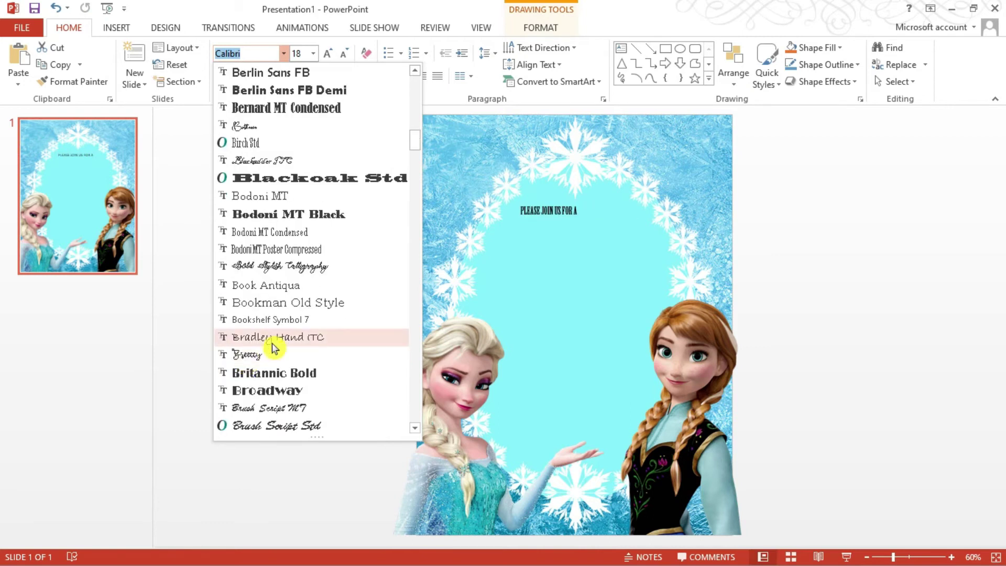
pyautogui.click(292, 309)
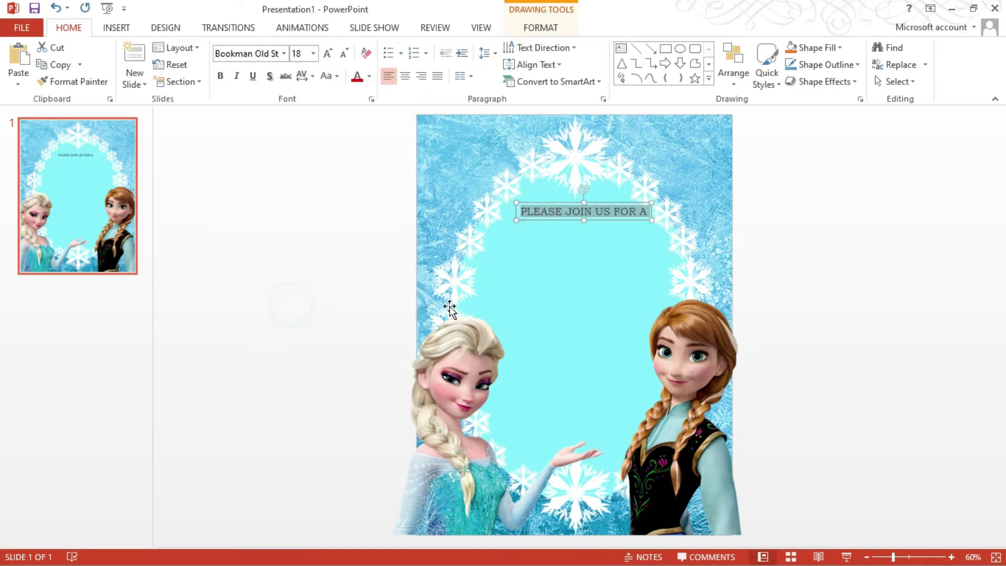
# - Move the invitation text box up and centre it near the oval's top
pyautogui.click(902, 225)
pyautogui.click(604, 214)
pyautogui.moveTo(630, 198); pyautogui.dragTo(623, 196)
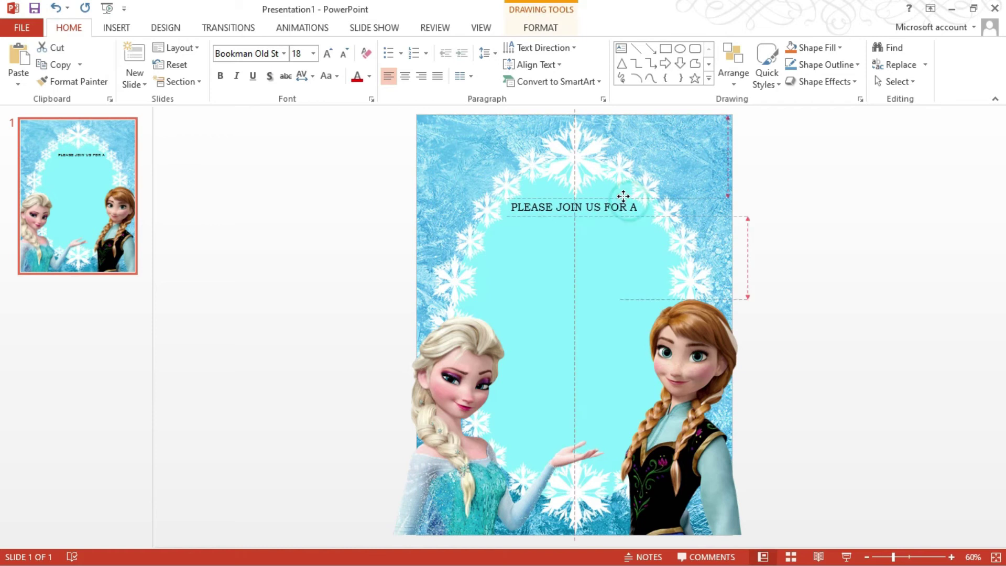
pyautogui.click(867, 202)
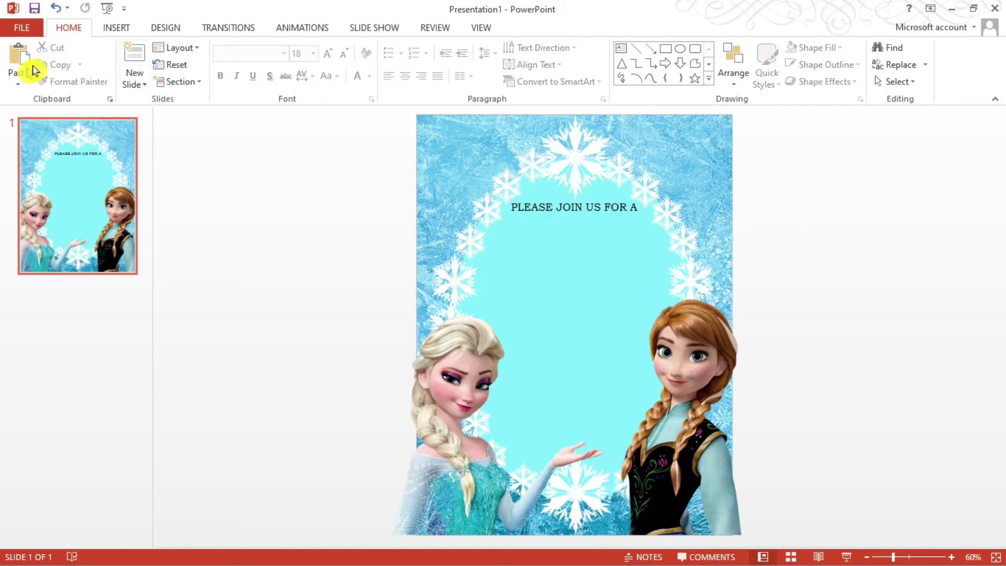
pyautogui.click(621, 208)
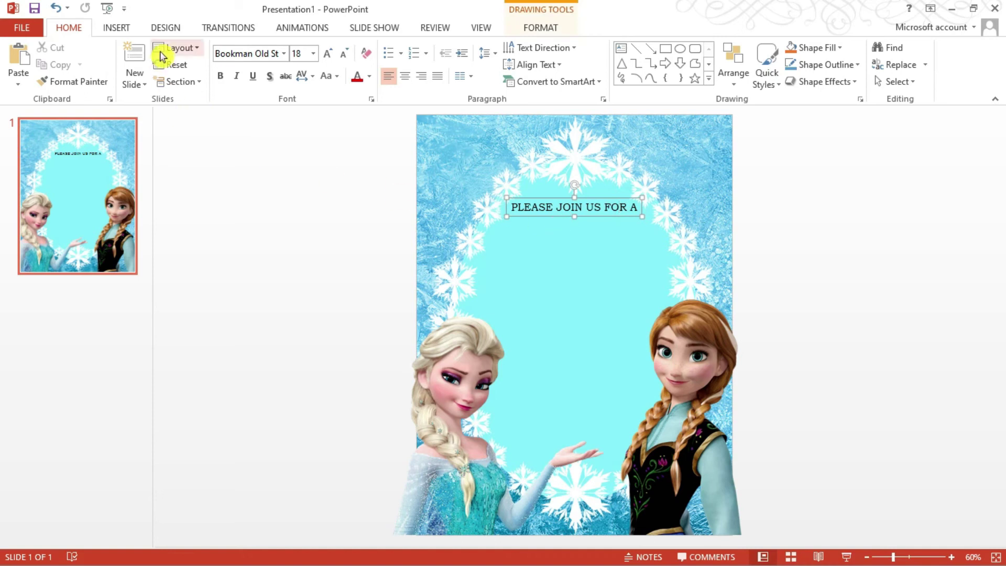
# - Add a text box below the invitation line reading 'FROZEN'
pyautogui.click(119, 29)
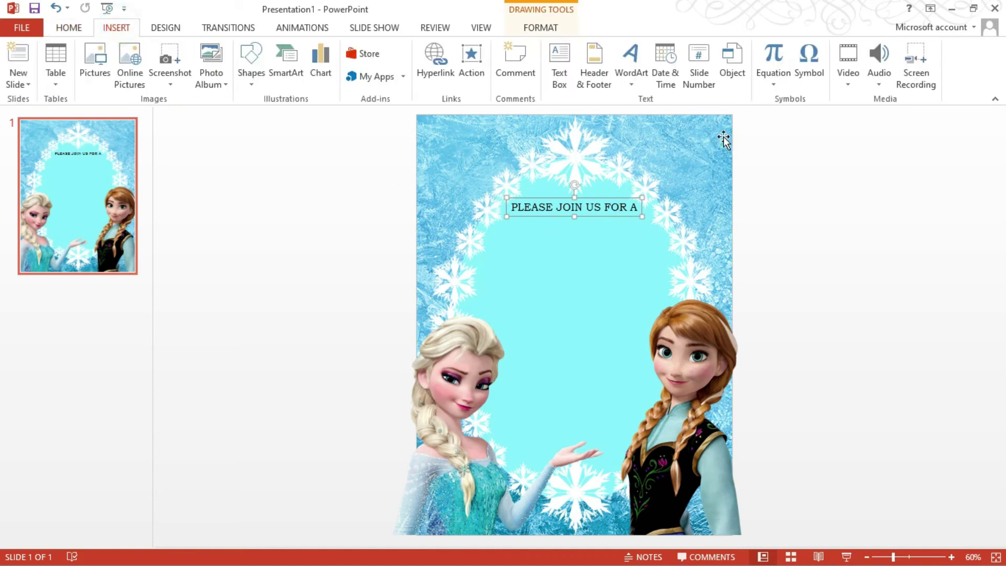
pyautogui.click(559, 55)
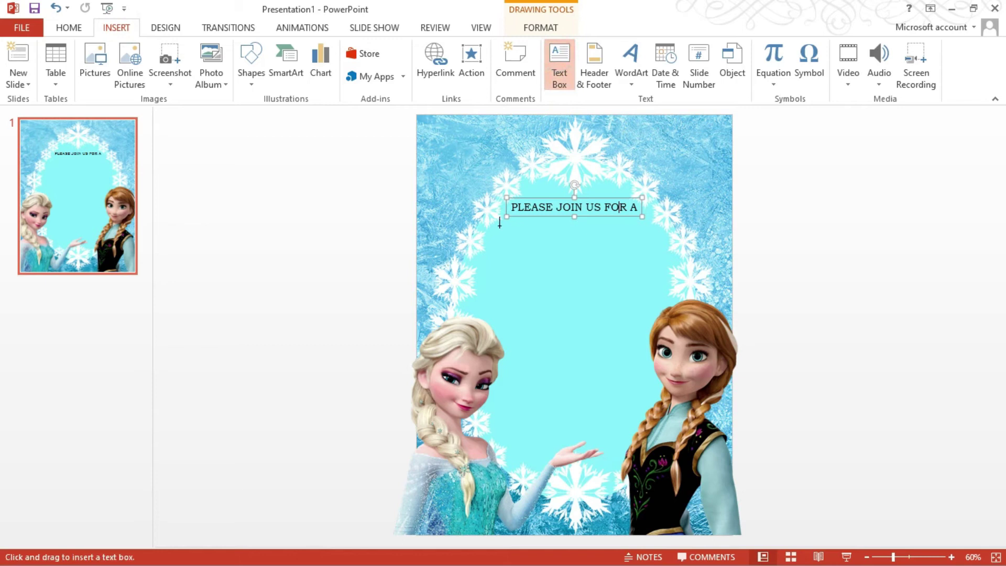
pyautogui.moveTo(498, 225); pyautogui.dragTo(670, 274)
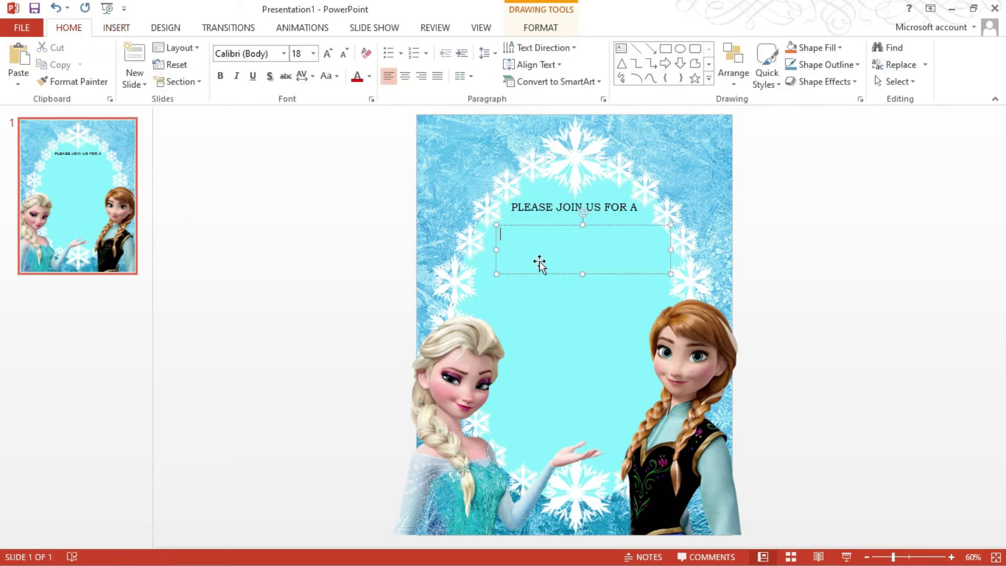
pyautogui.write('FROZEN')
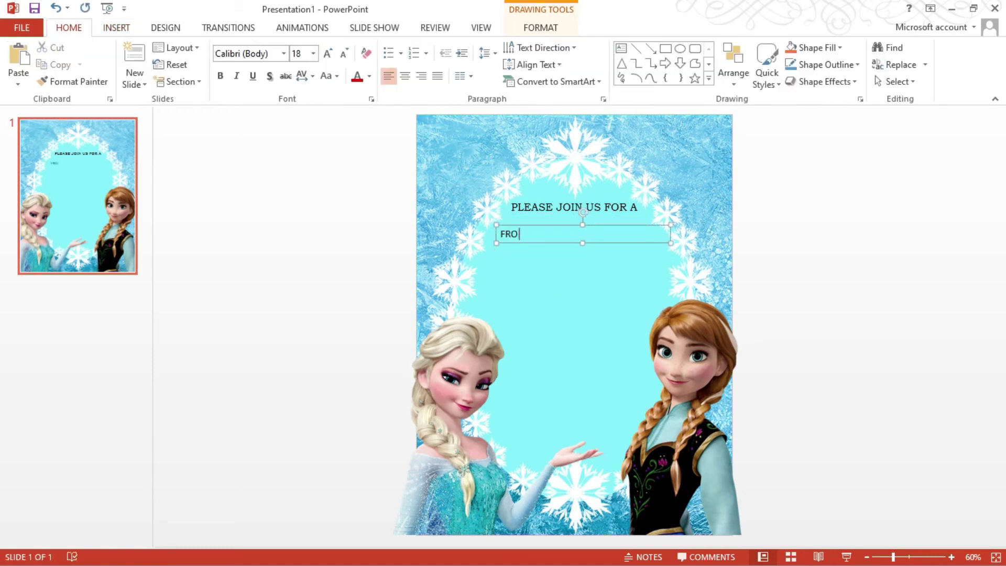
# - Enlarge FROZEN to 72 pt and set it in the Frozito font
pyautogui.doubleClick(529, 233)
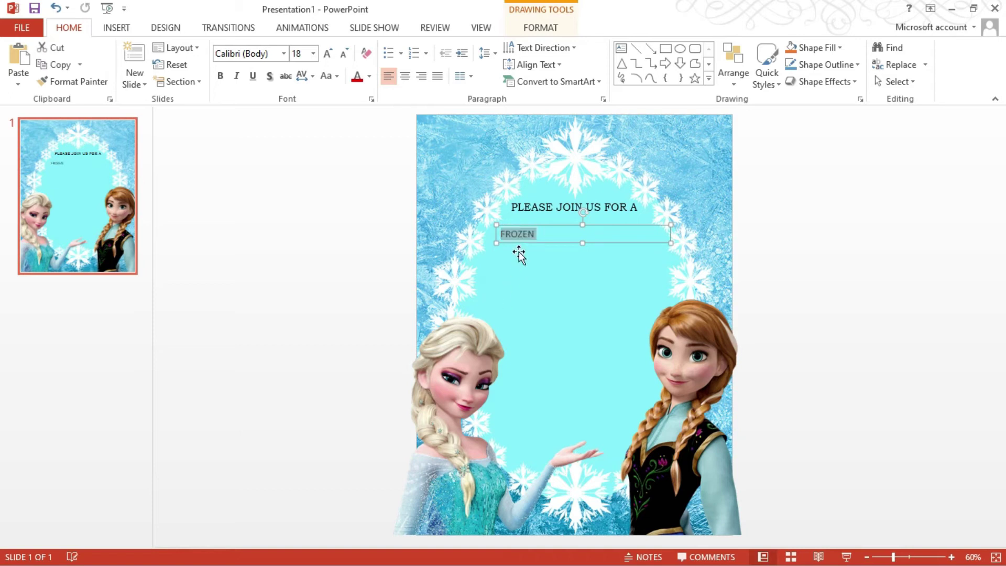
pyautogui.click(329, 59)
pyautogui.click(328, 59)
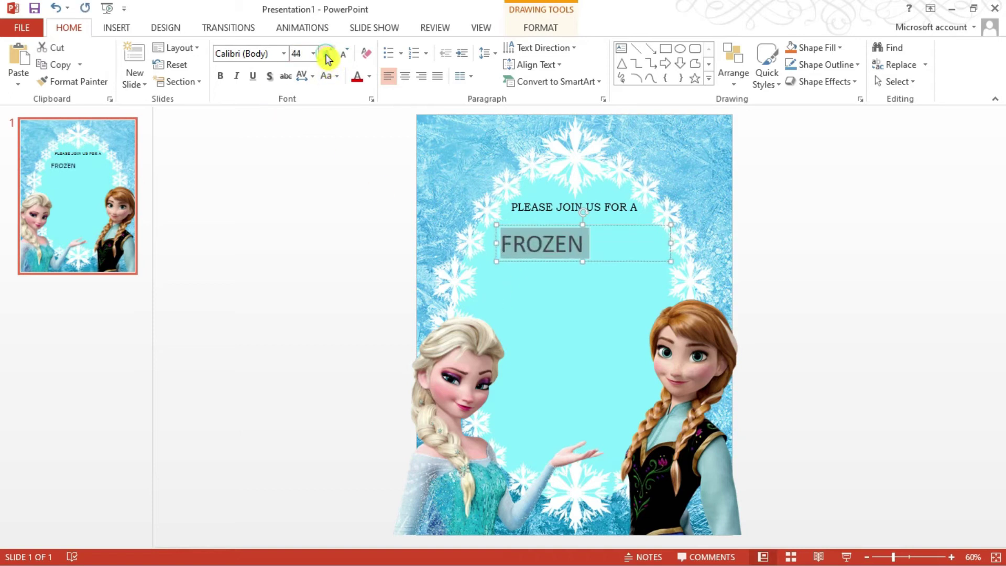
pyautogui.click(328, 59)
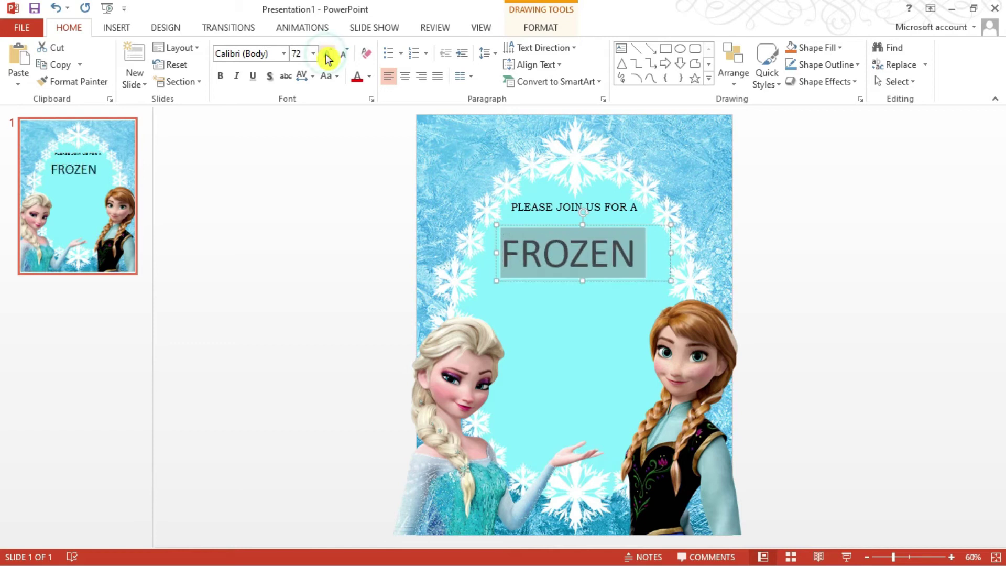
pyautogui.click(283, 54)
pyautogui.scroll(-5, 358, 203)
pyautogui.scroll(-5, 357, 203)
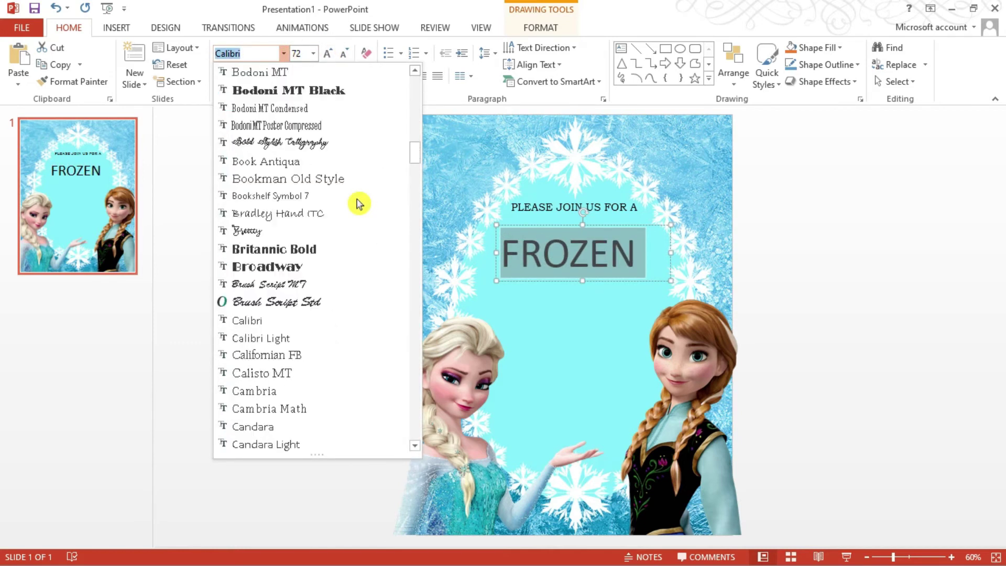
pyautogui.scroll(-5, 358, 203)
pyautogui.scroll(-6, 357, 203)
pyautogui.scroll(-5, 358, 203)
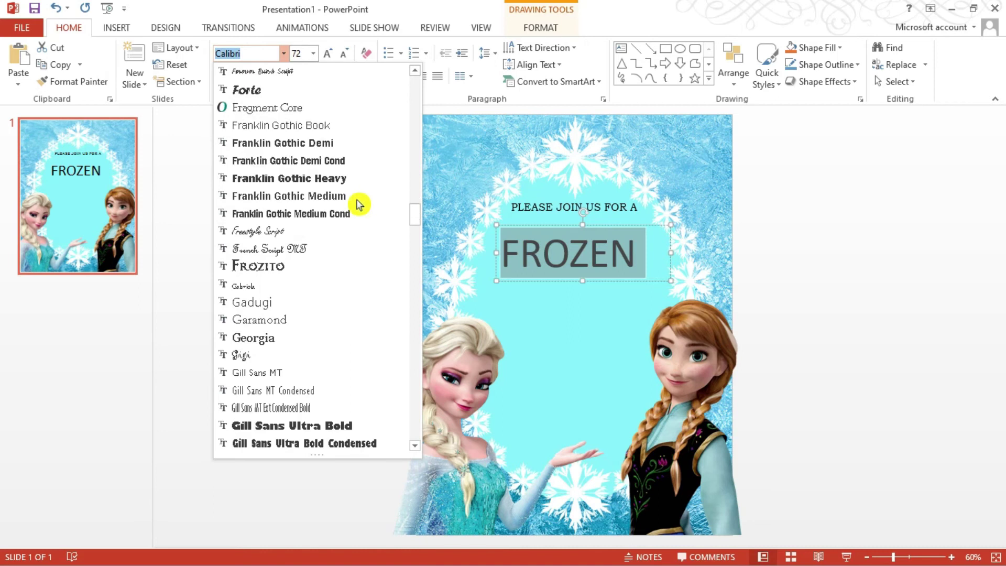
pyautogui.click(259, 266)
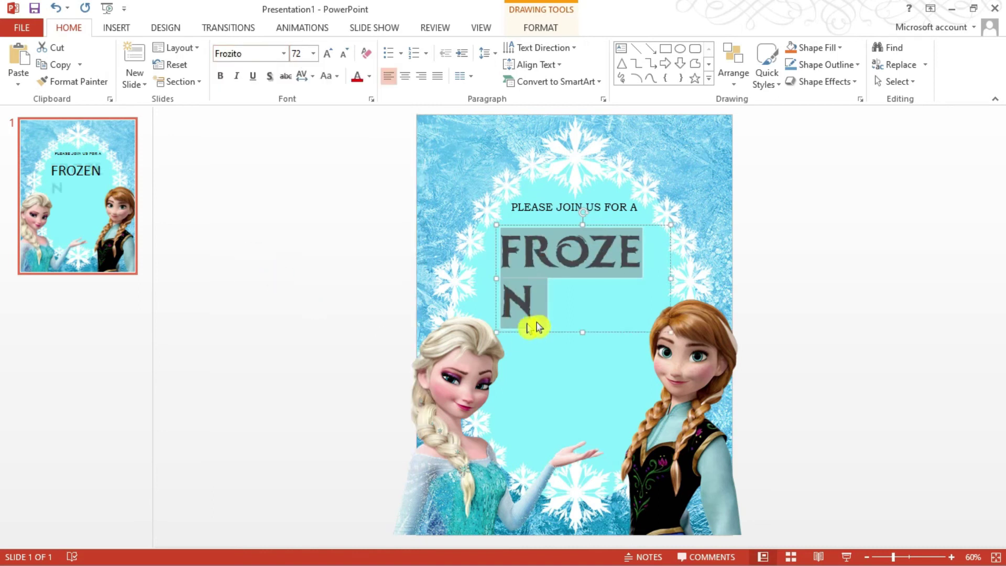
# - Widen the FROZEN box to one line and centre it below the invitation line
pyautogui.moveTo(494, 276); pyautogui.dragTo(472, 278)
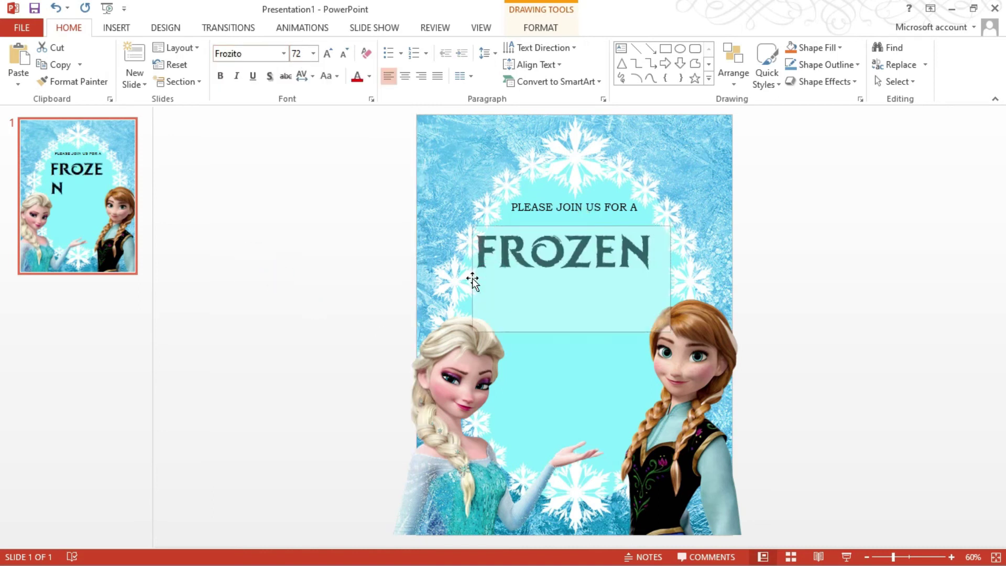
pyautogui.click(810, 296)
pyautogui.click(561, 251)
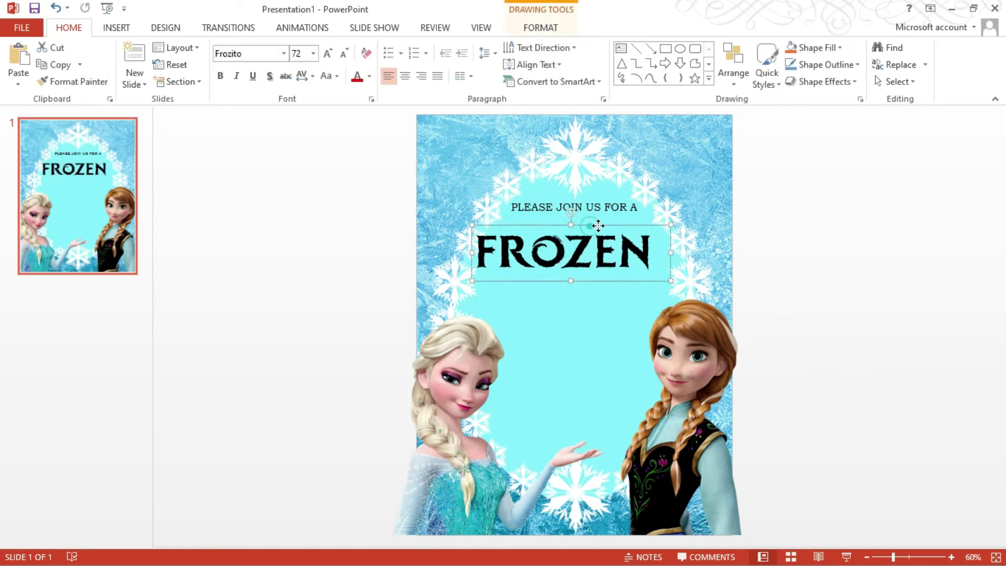
pyautogui.moveTo(589, 229); pyautogui.dragTo(604, 220)
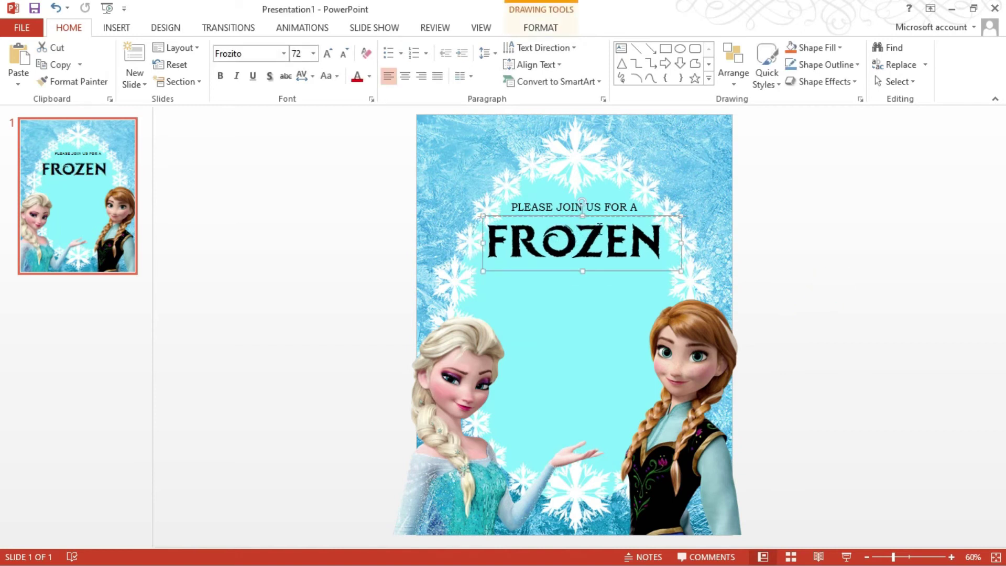
pyautogui.click(911, 249)
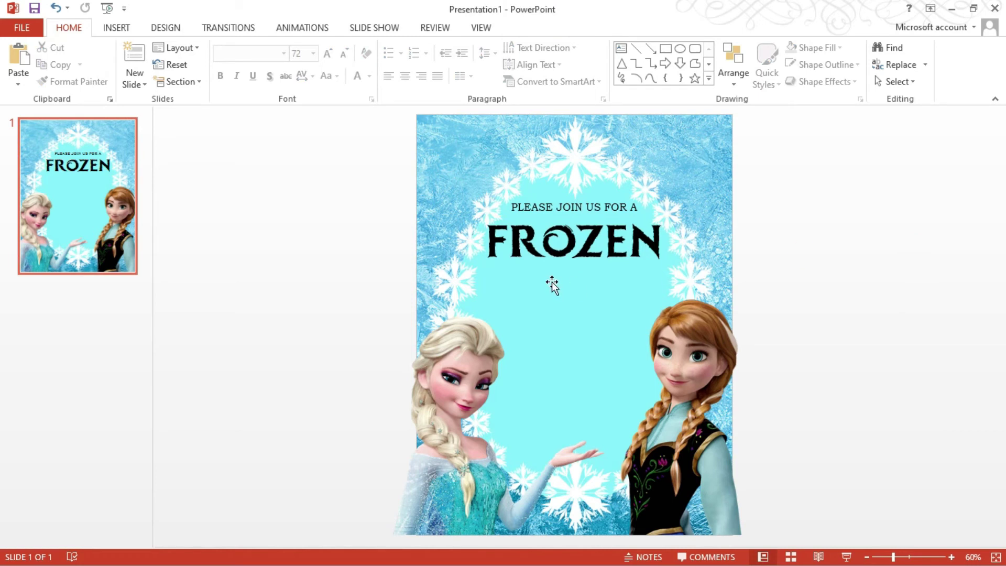
# - Give the FROZEN title letters a blue Text Fill
pyautogui.click(557, 241)
pyautogui.click(864, 255)
pyautogui.click(615, 245)
pyautogui.doubleClick(615, 246)
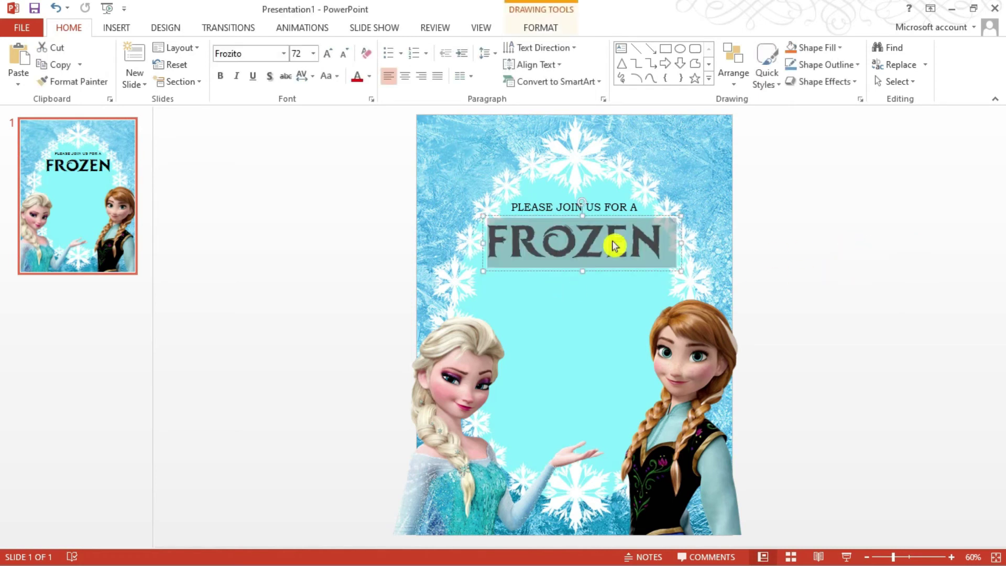
pyautogui.click(555, 38)
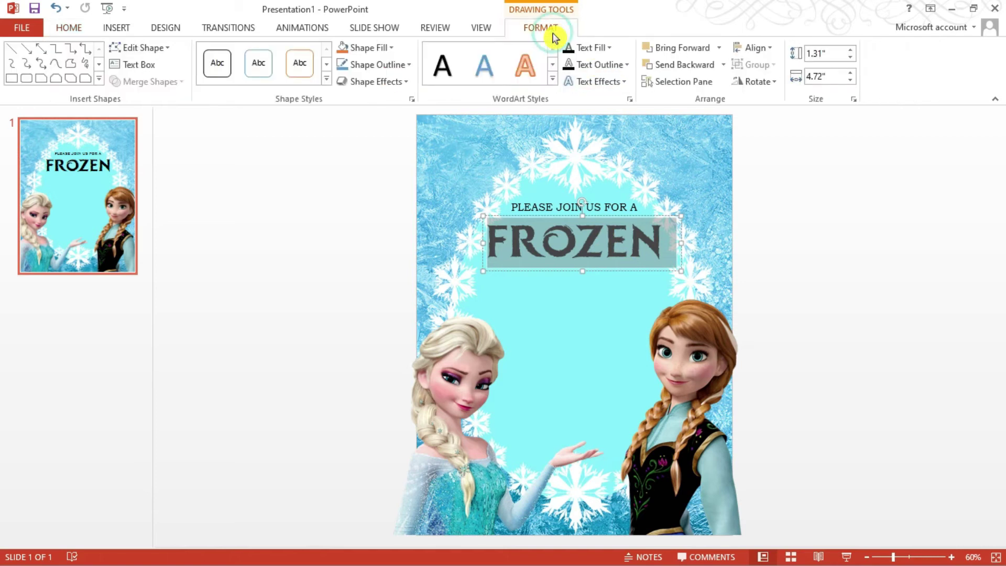
pyautogui.click(369, 47)
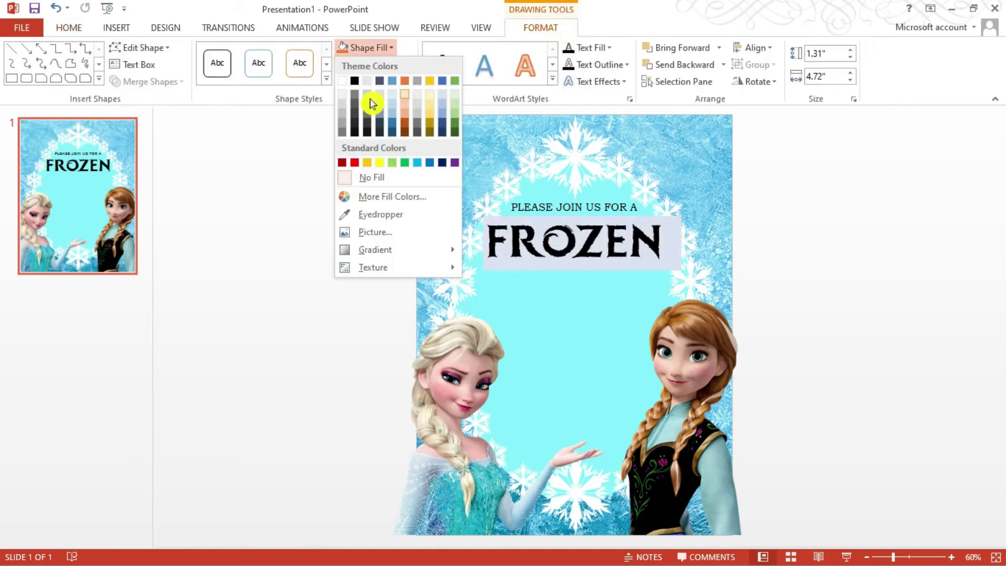
pyautogui.click(608, 48)
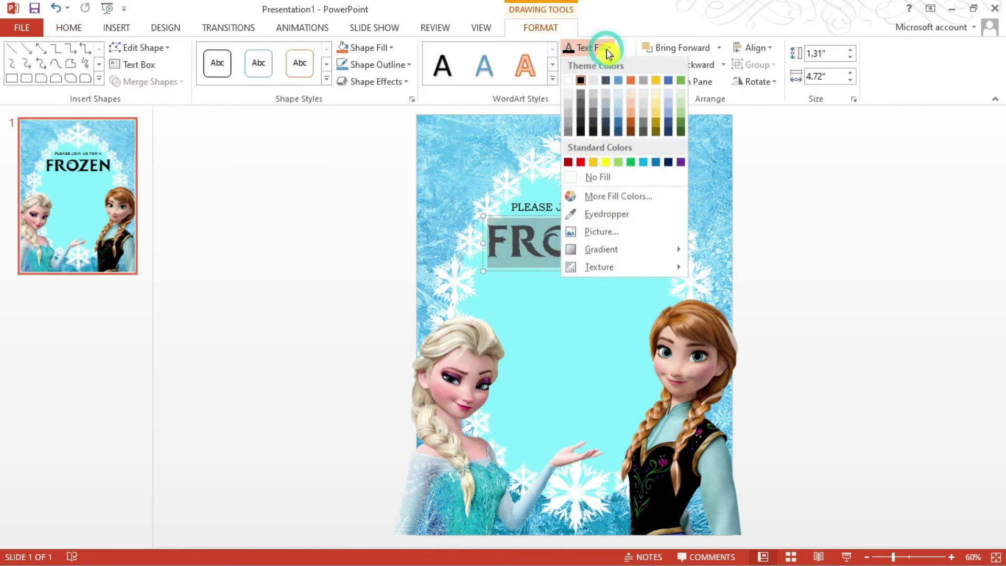
pyautogui.click(656, 163)
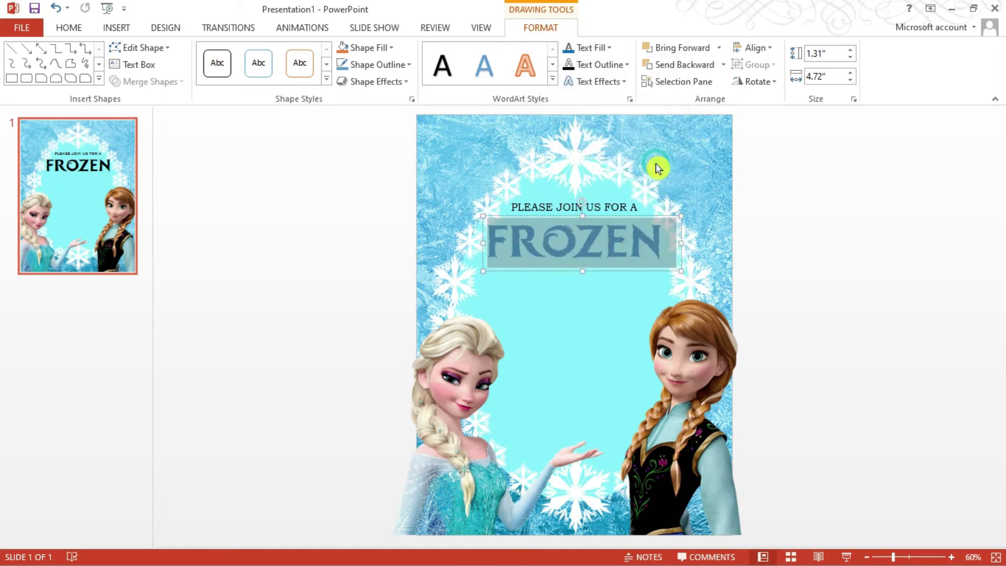
pyautogui.click(869, 238)
pyautogui.click(611, 247)
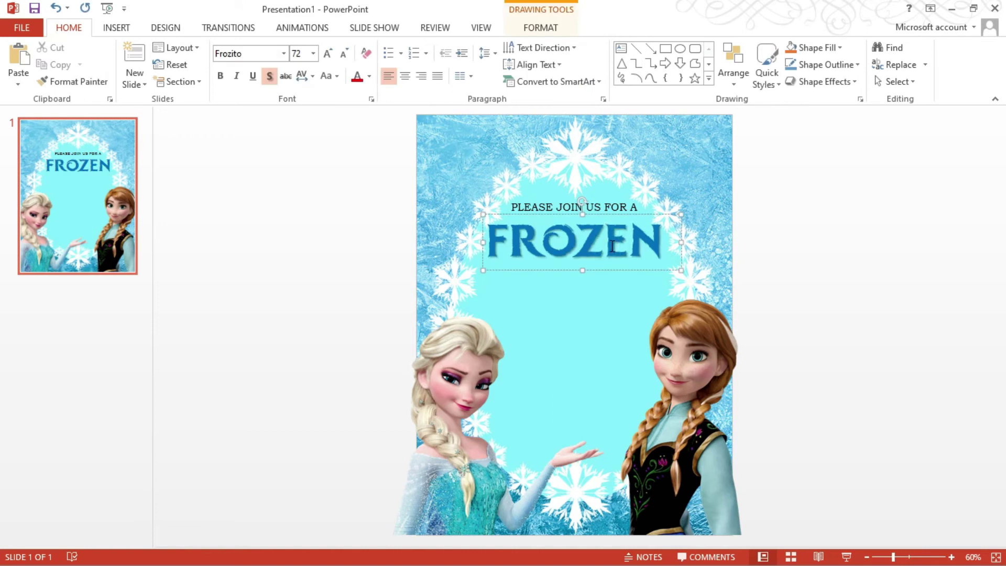
# - Fill the FROZEN letters with the frozen background picture
pyautogui.doubleClick(612, 247)
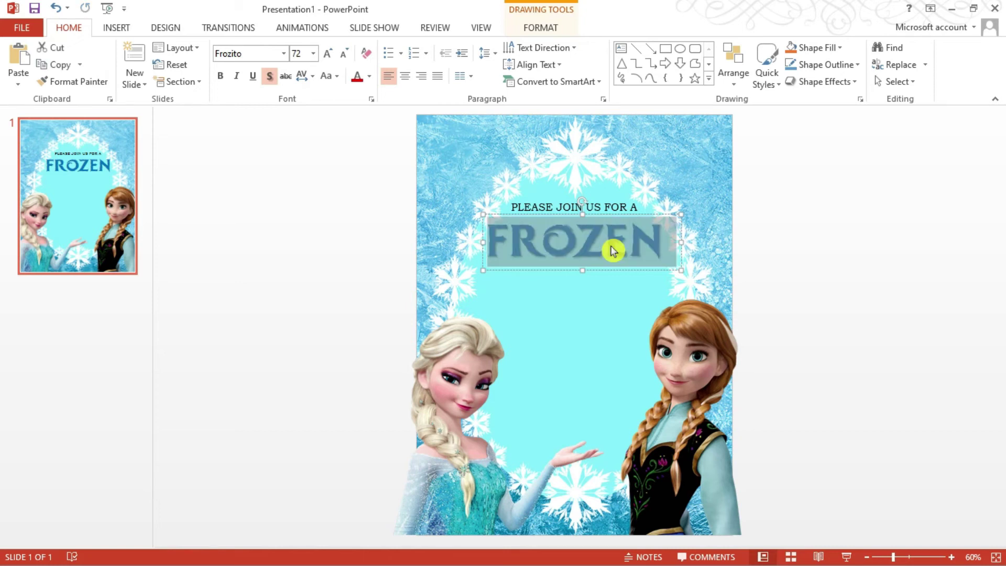
pyautogui.rightClick(612, 250)
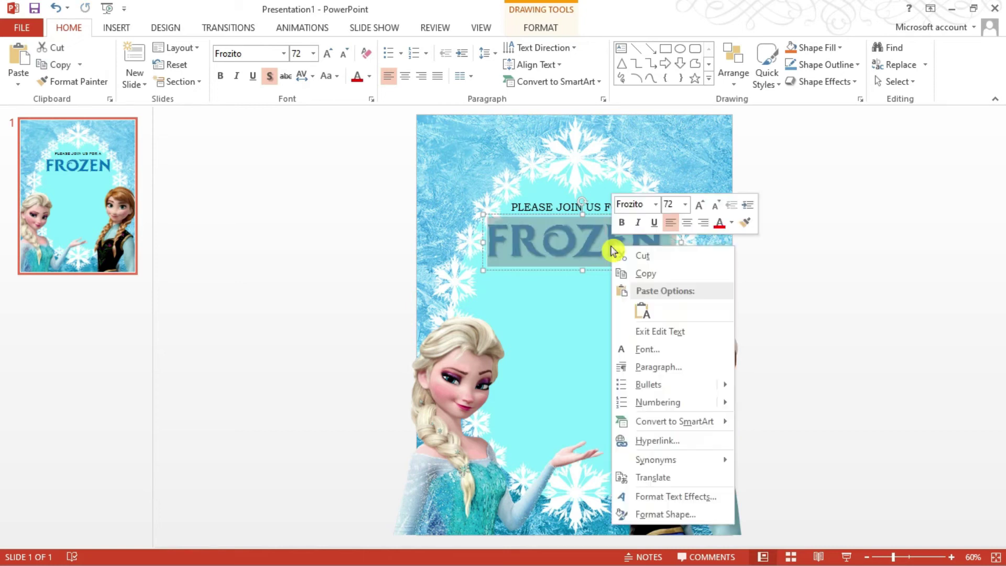
pyautogui.click(663, 497)
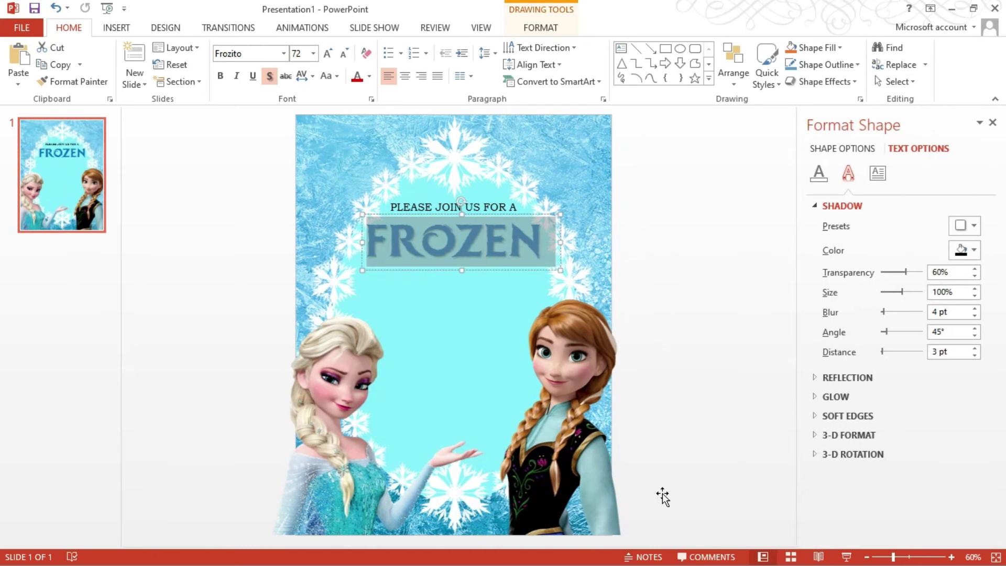
pyautogui.click(820, 175)
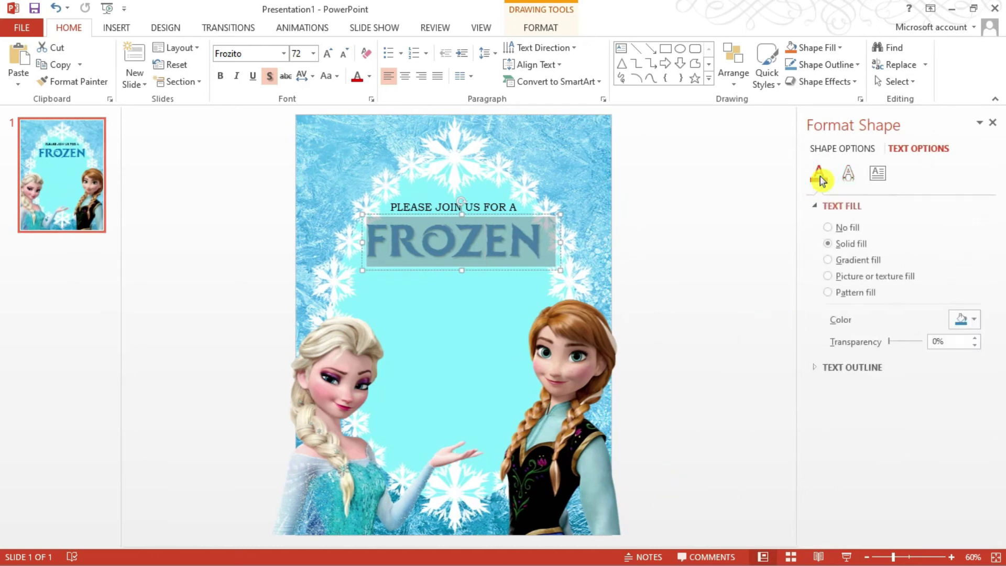
pyautogui.click(833, 278)
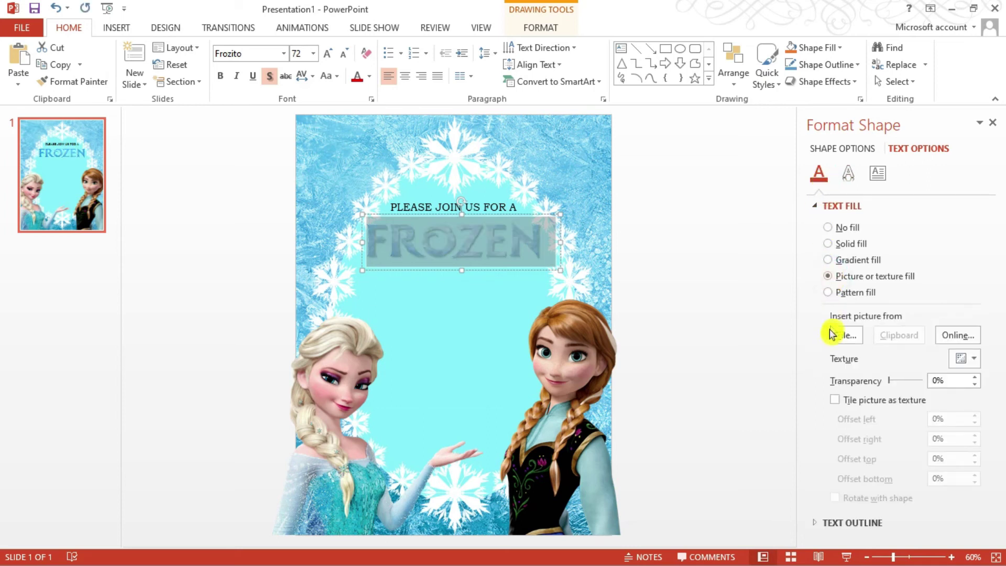
pyautogui.click(851, 337)
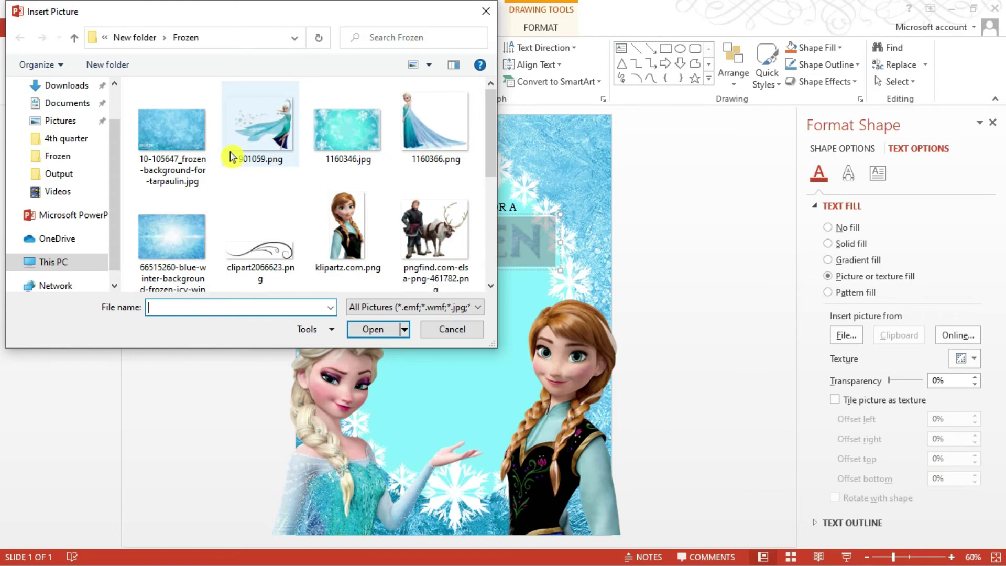
pyautogui.click(178, 143)
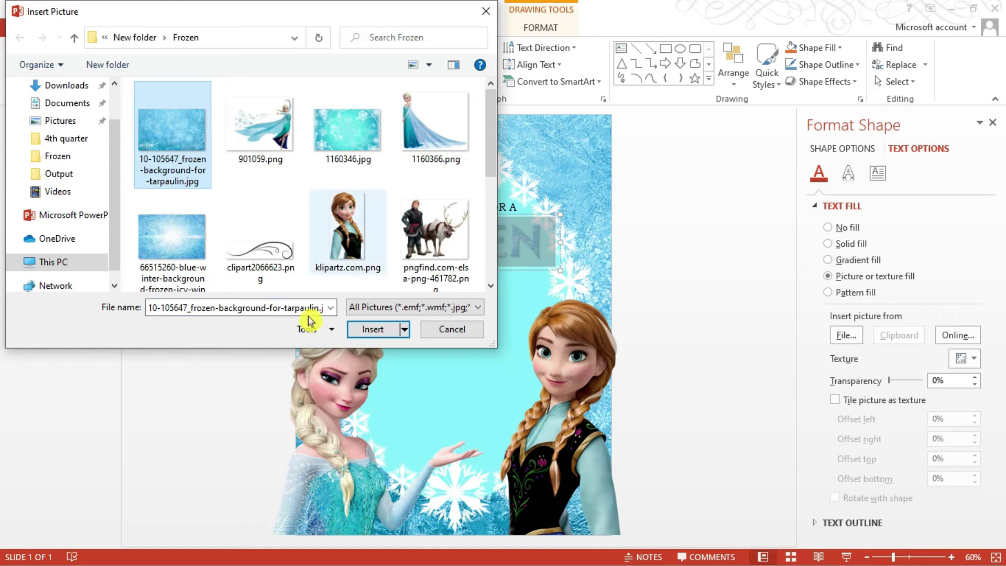
pyautogui.click(386, 336)
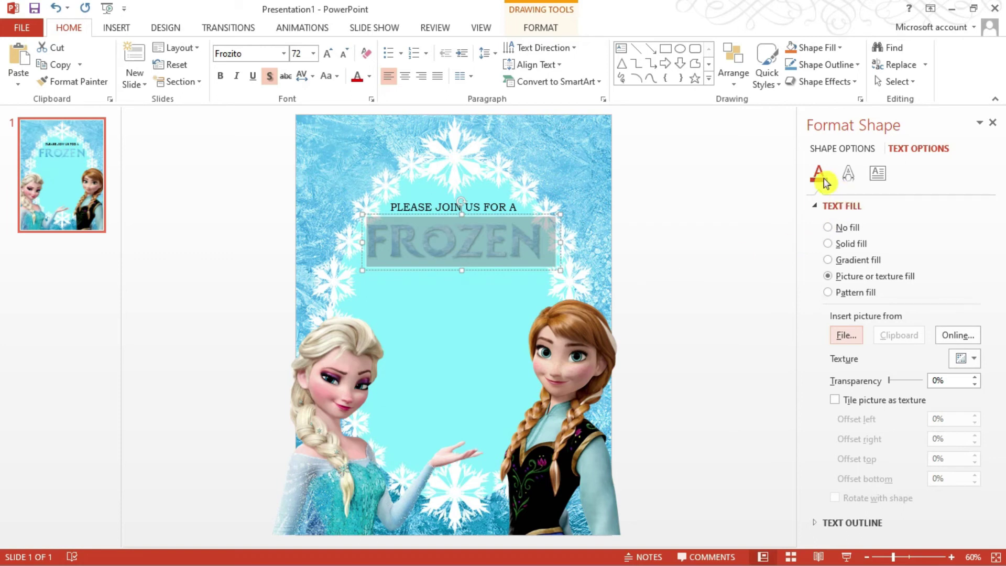
# - Give FROZEN an outer drop shadow and close the formatting pane
pyautogui.click(849, 175)
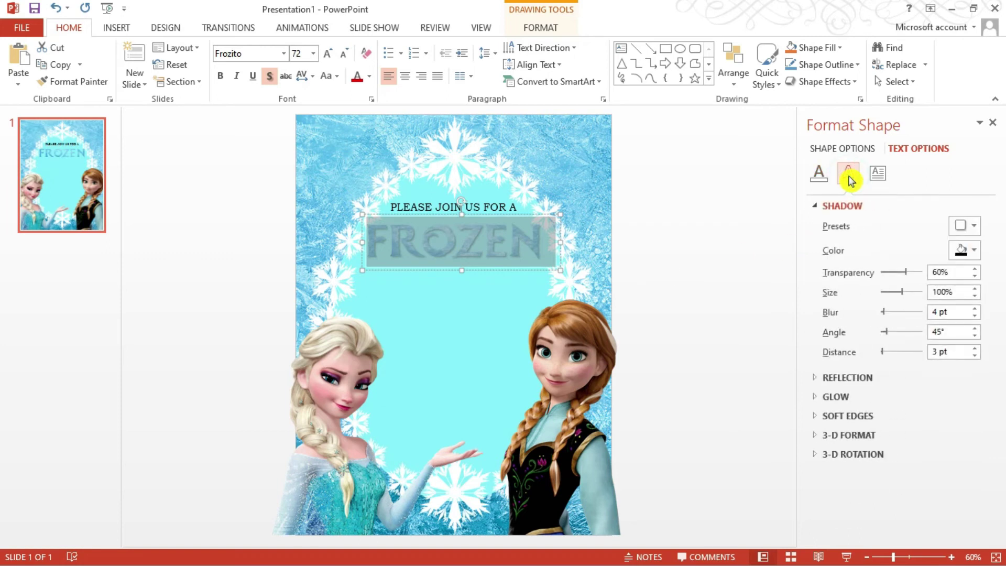
pyautogui.click(974, 233)
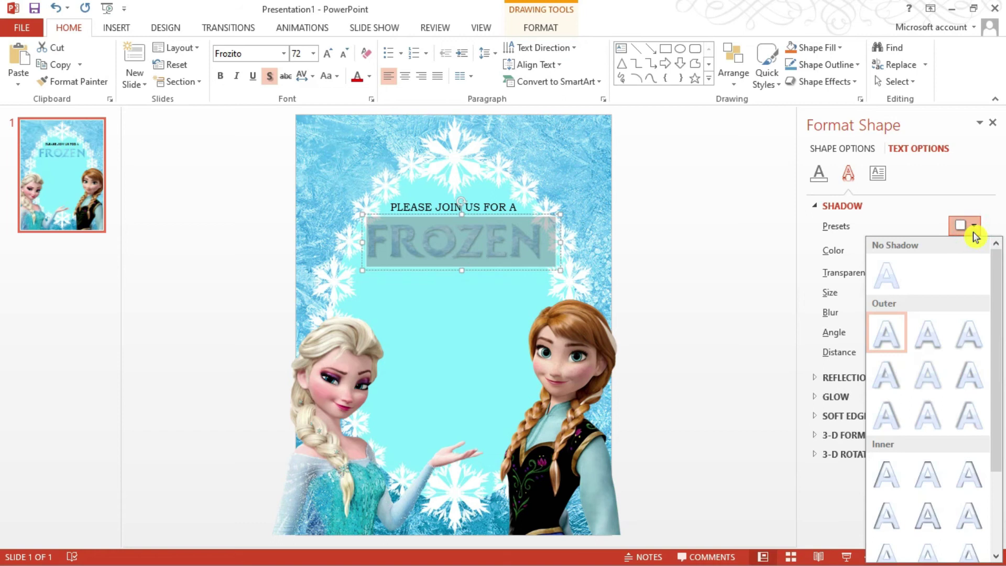
pyautogui.click(886, 334)
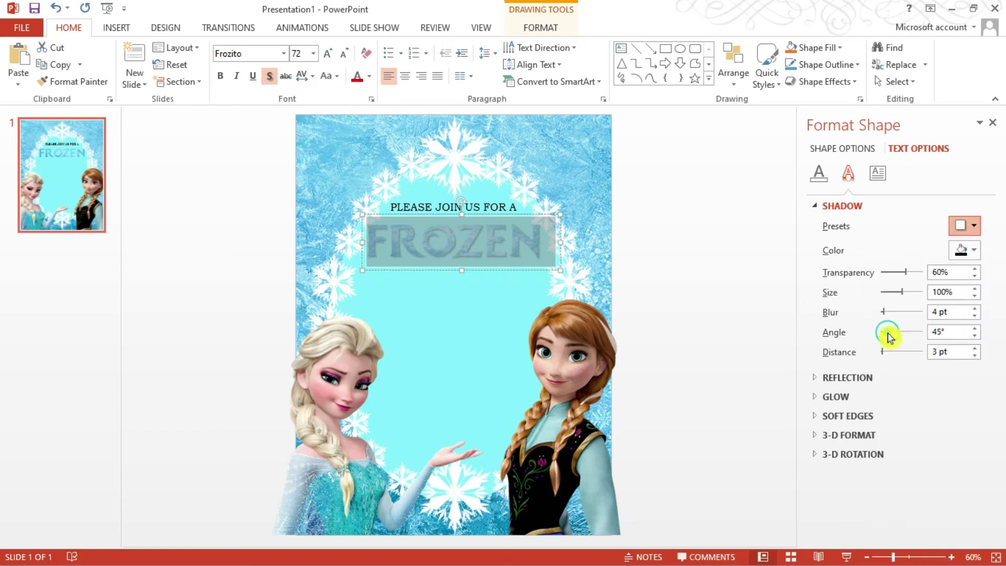
pyautogui.click(747, 231)
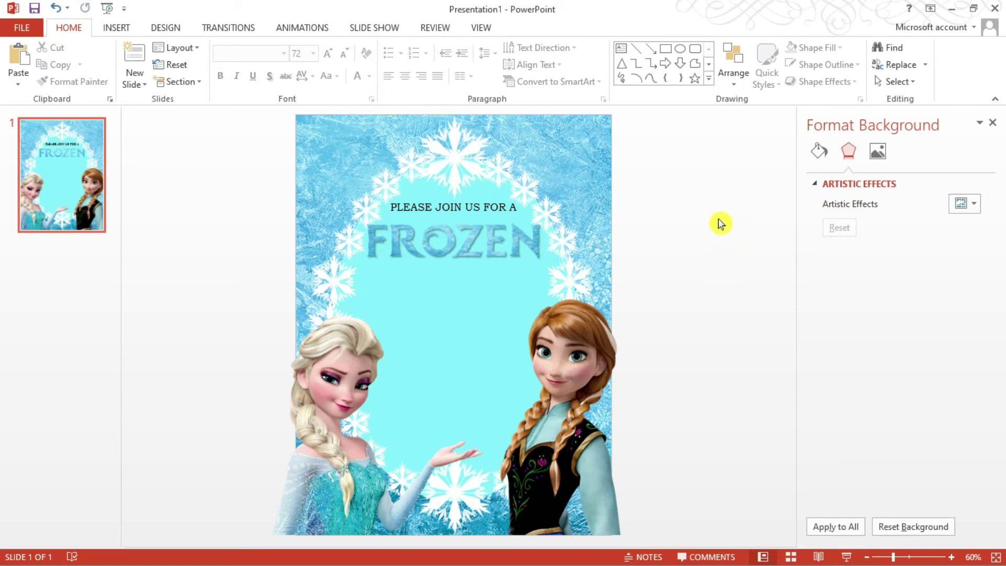
pyautogui.click(992, 123)
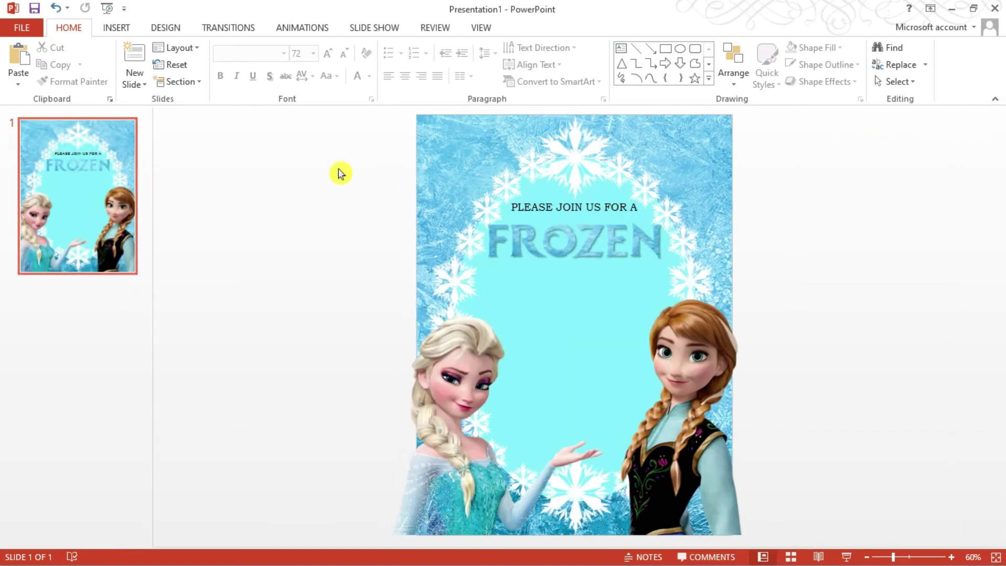
# - Add a text box just below FROZEN reading 'Celebration!'
pyautogui.click(124, 29)
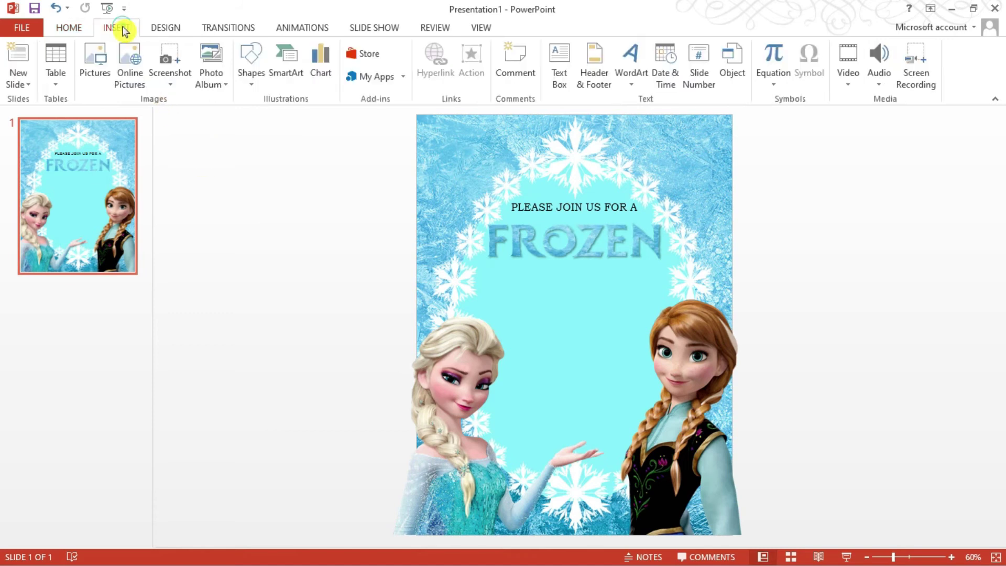
pyautogui.click(561, 60)
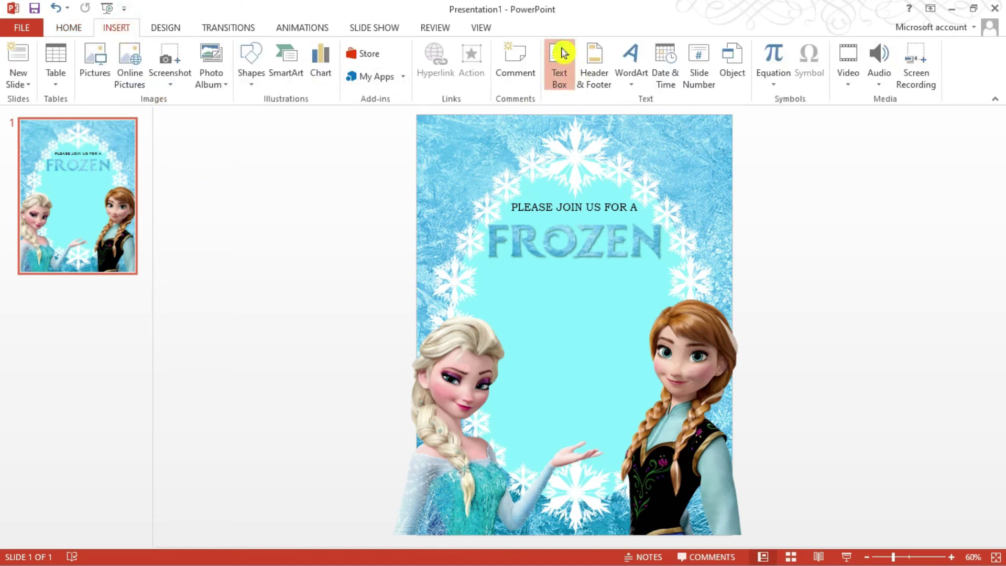
pyautogui.moveTo(491, 269); pyautogui.dragTo(663, 312)
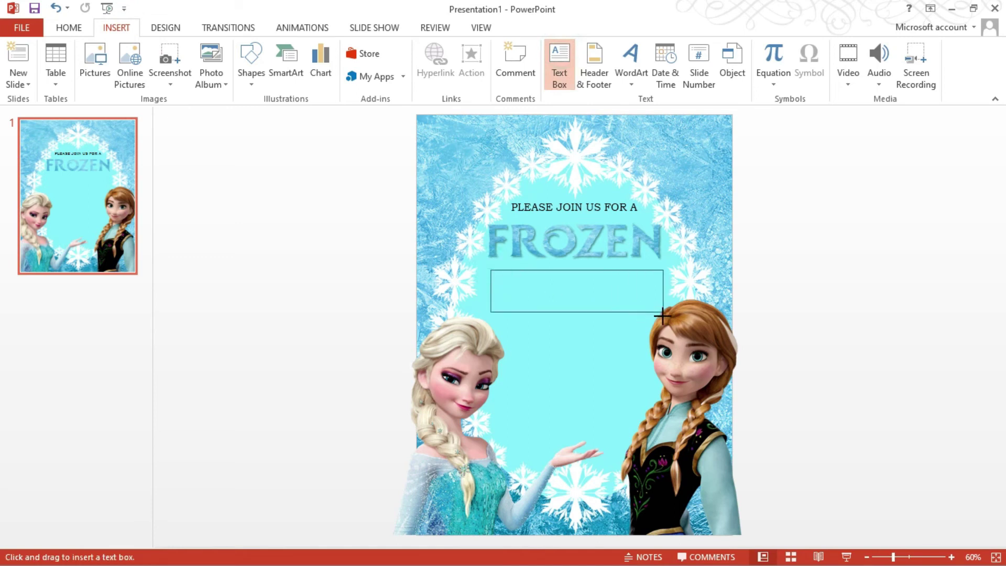
pyautogui.write('Celebration!')
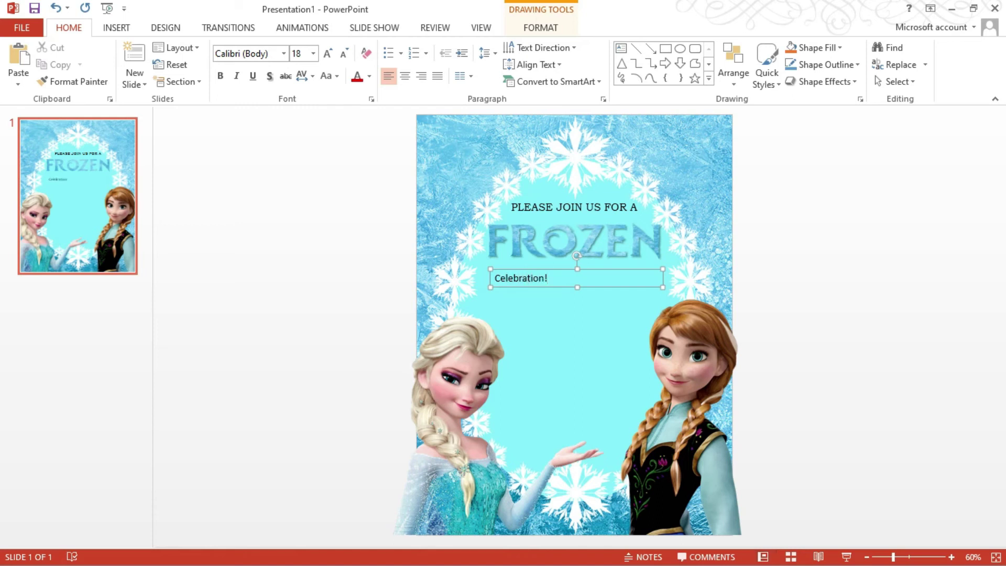
# - Set Celebration! in Breetty at 60 pt and move it under FROZEN
pyautogui.hotkey('ctrl', 'a')
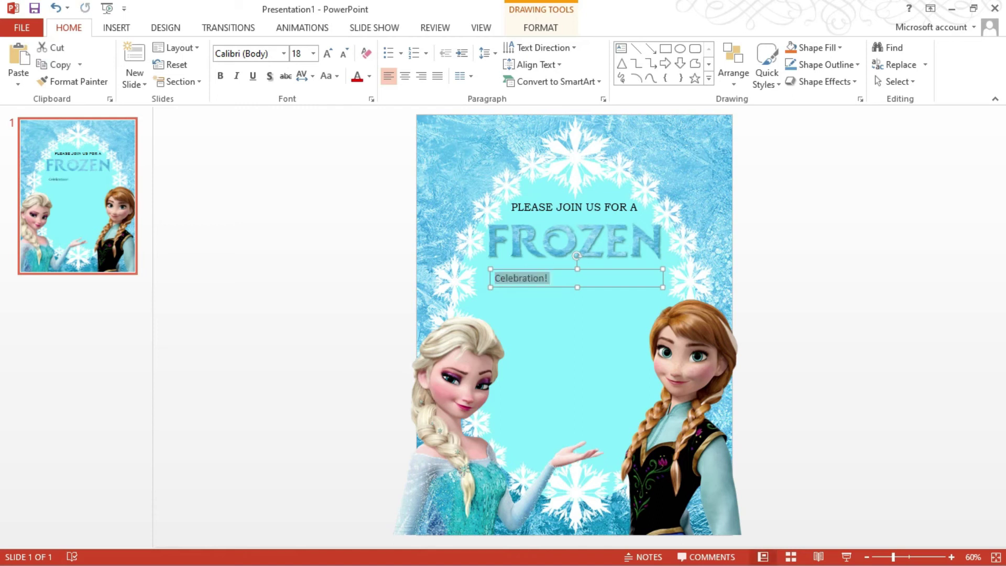
pyautogui.click(283, 53)
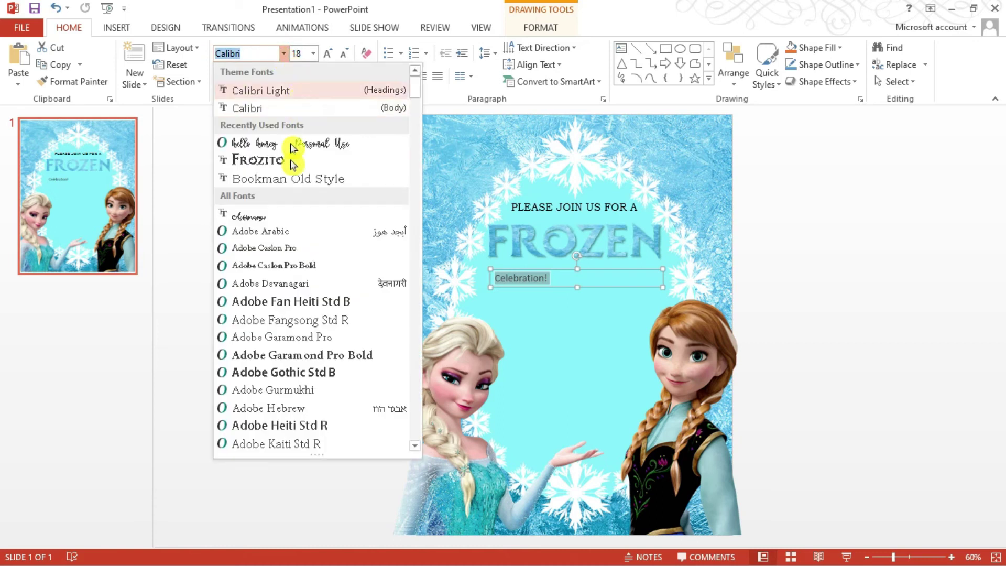
pyautogui.scroll(-10, 363, 266)
pyautogui.scroll(-4, 366, 269)
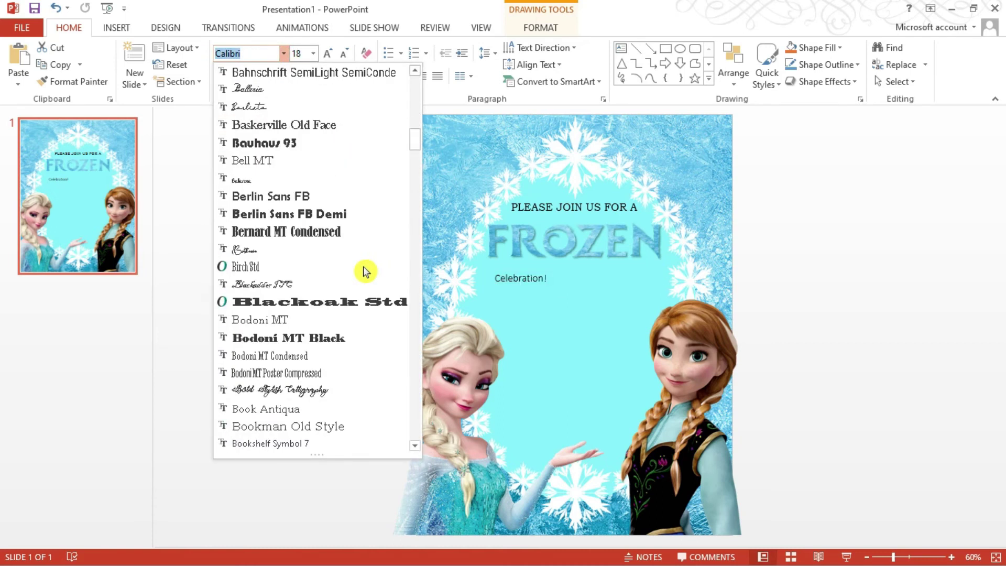
pyautogui.scroll(-3, 365, 269)
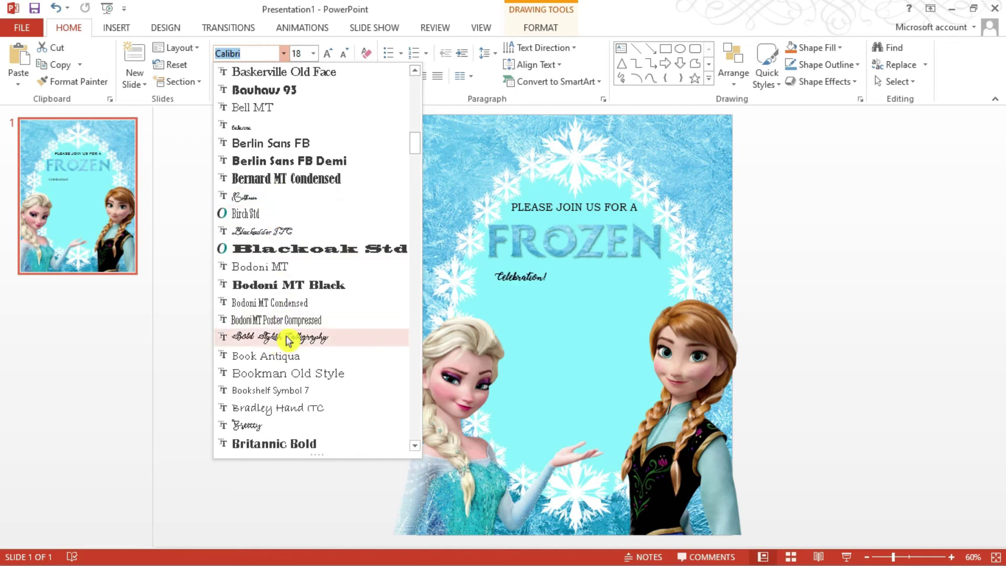
pyautogui.click(273, 427)
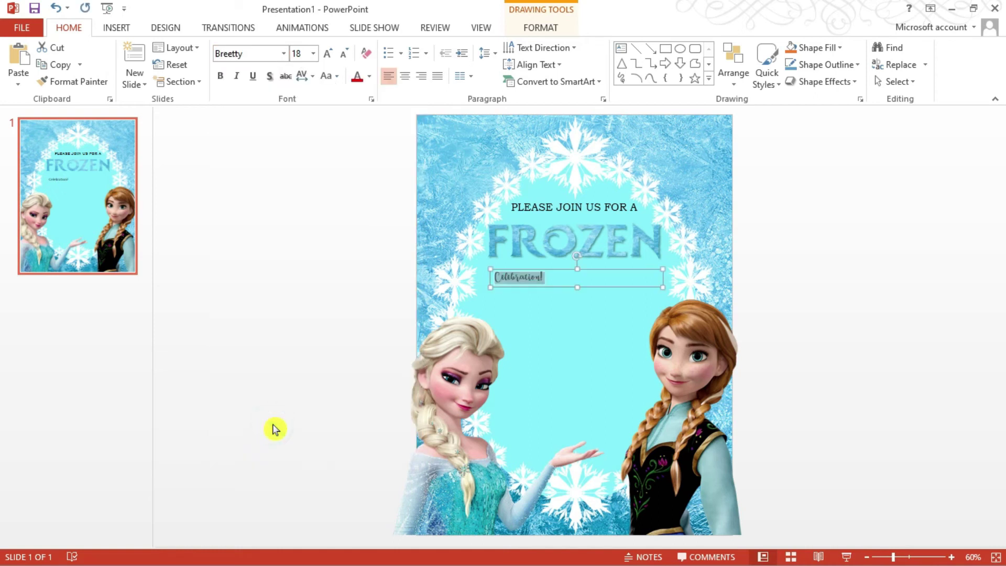
pyautogui.click(328, 55)
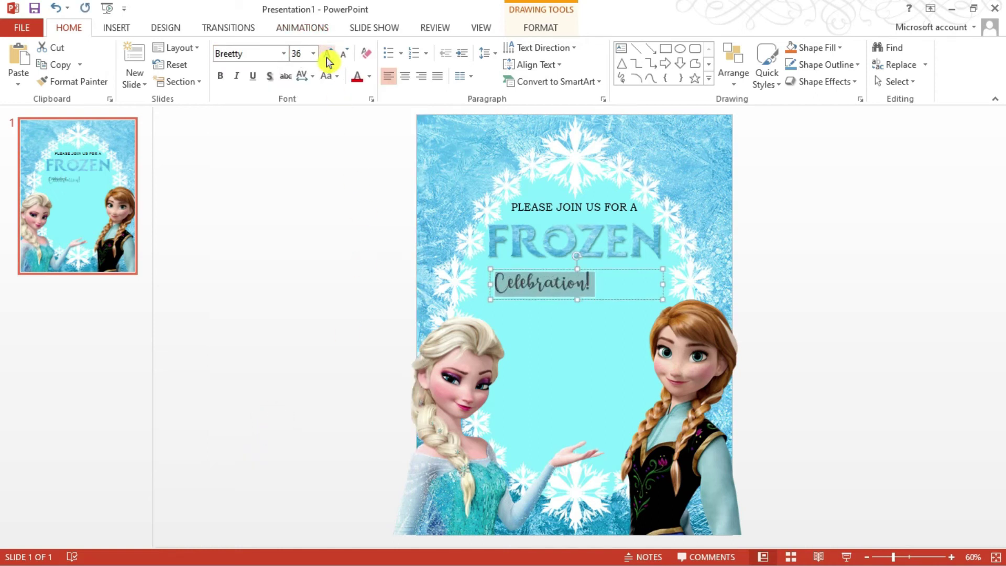
pyautogui.click(327, 55)
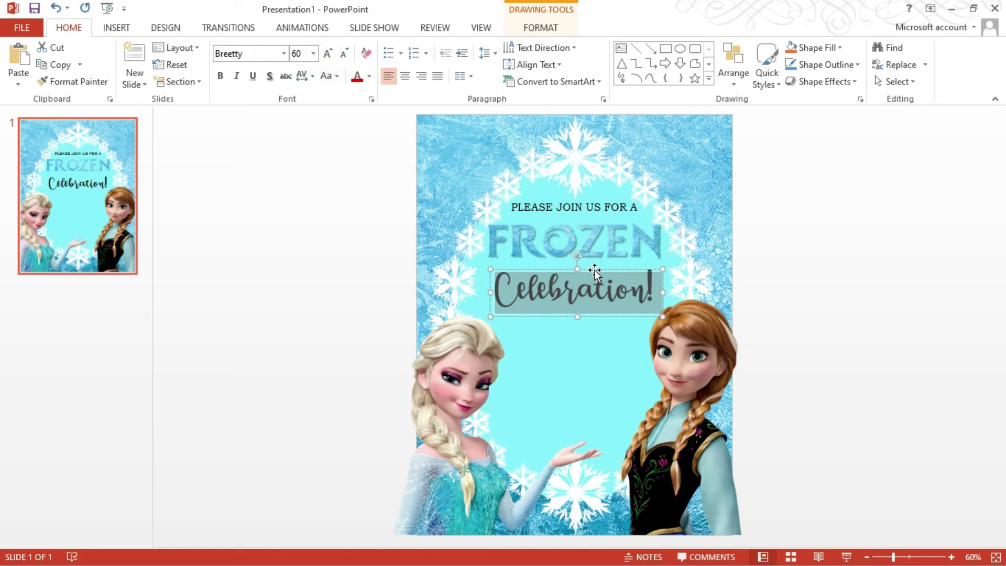
pyautogui.moveTo(595, 271); pyautogui.dragTo(598, 262)
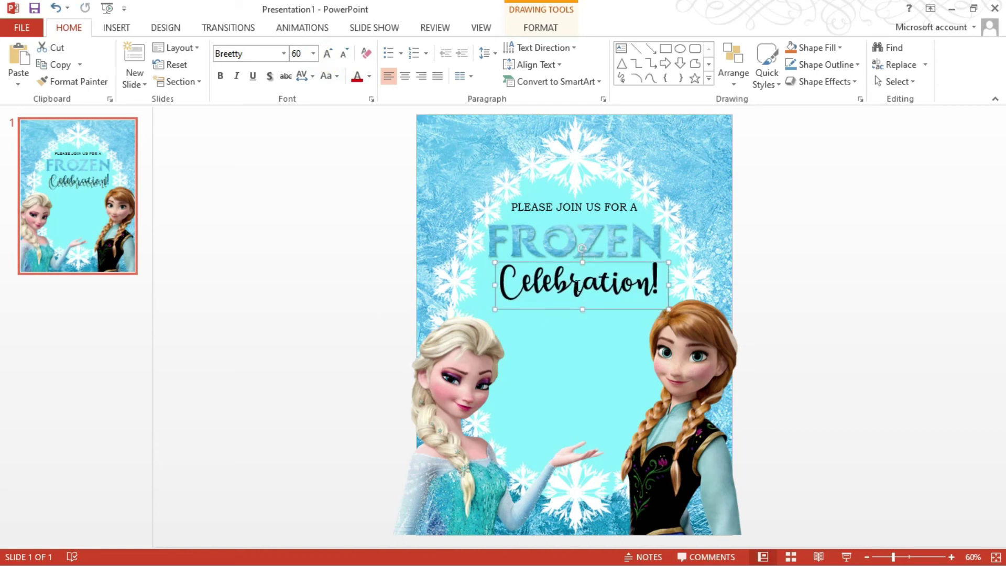
pyautogui.click(571, 283)
pyautogui.tripleClick(577, 283)
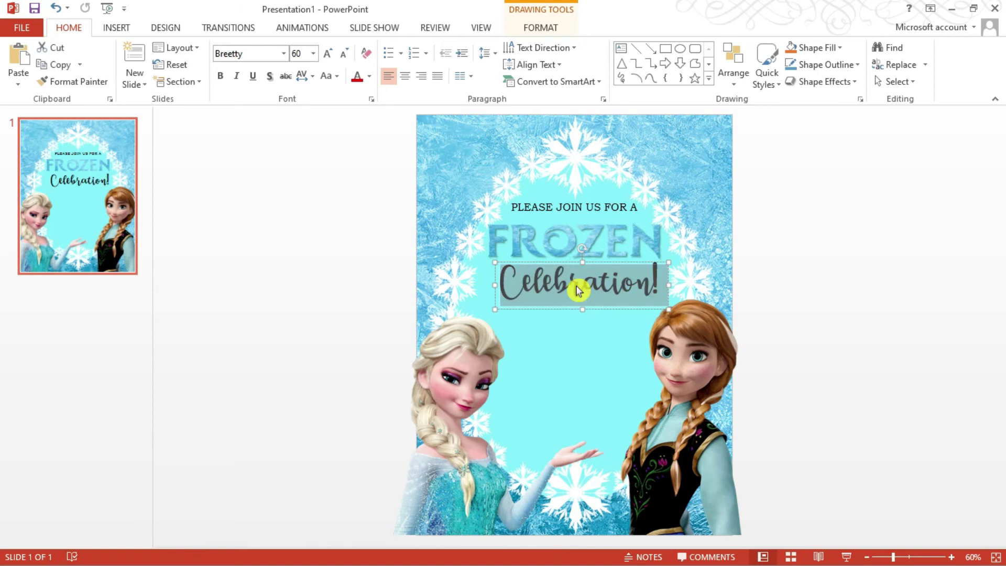
# - Colour the Celebration! text pink
pyautogui.click(541, 30)
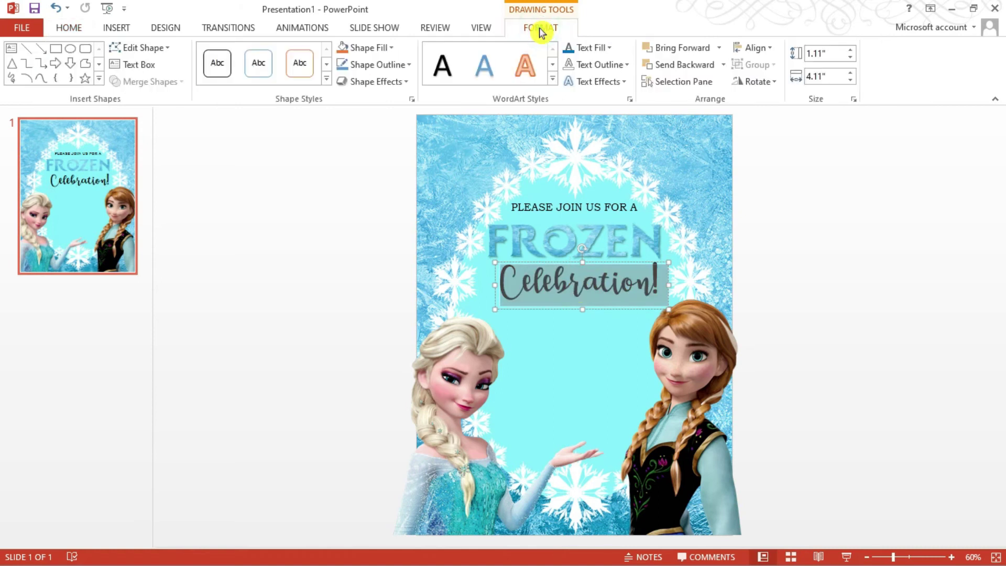
pyautogui.click(610, 48)
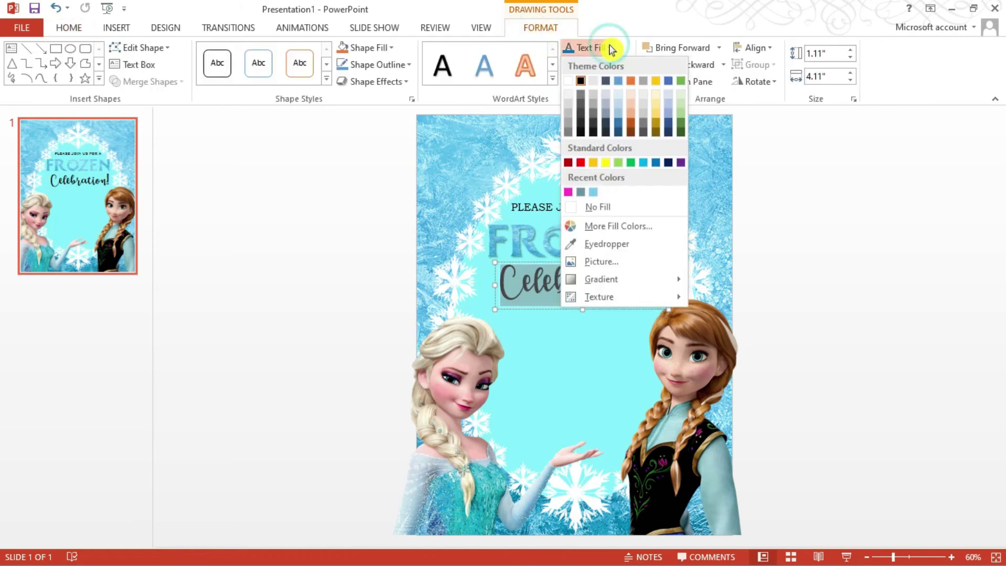
pyautogui.click(567, 192)
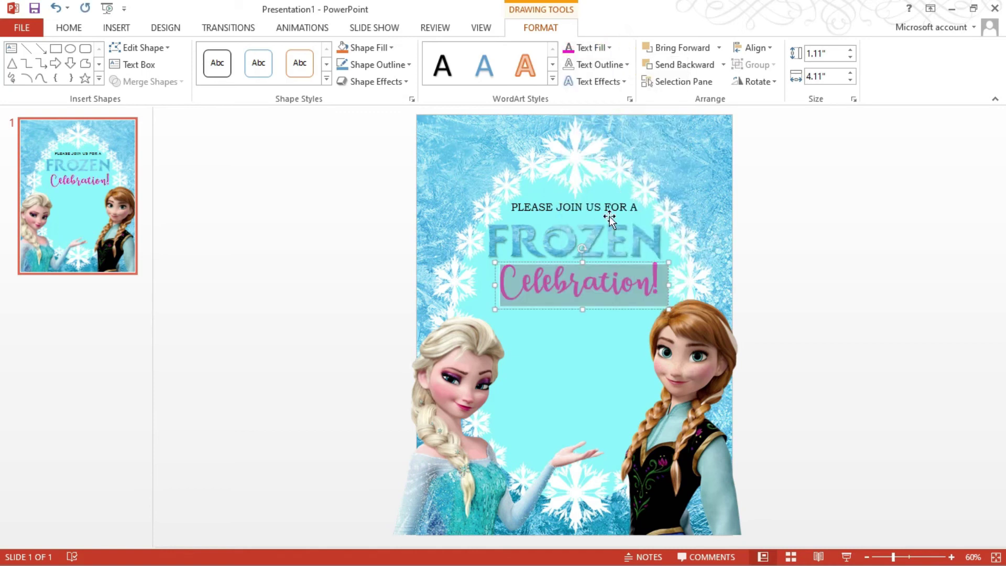
# - Give Celebration! an outer shadow, close the pane, and nudge it up under FROZEN
pyautogui.rightClick(596, 273)
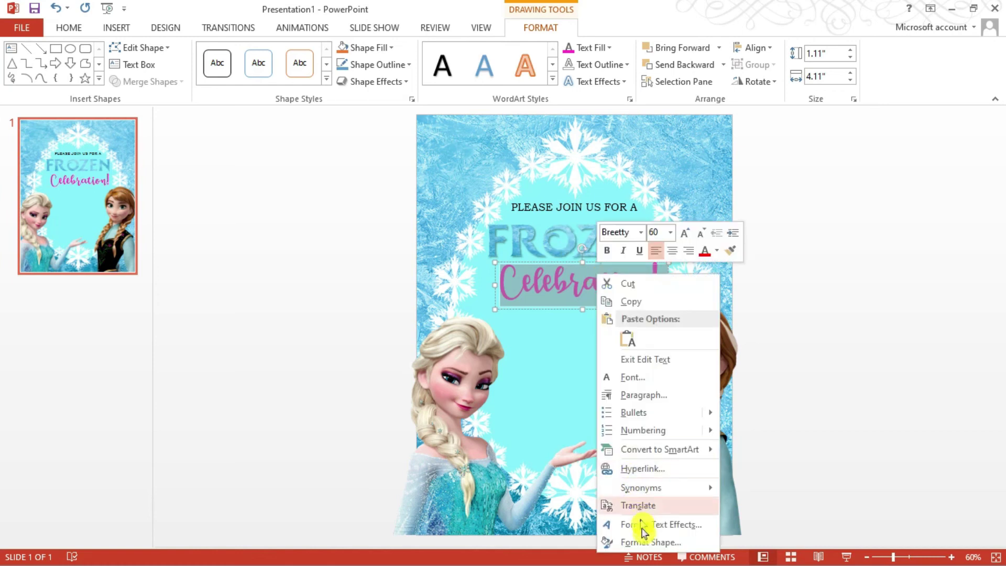
pyautogui.click(697, 526)
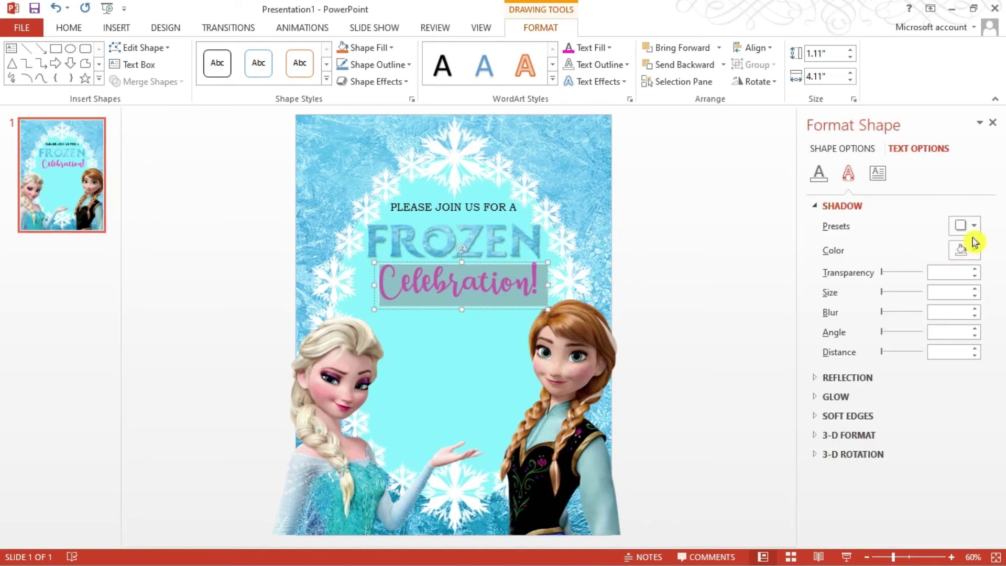
pyautogui.click(974, 227)
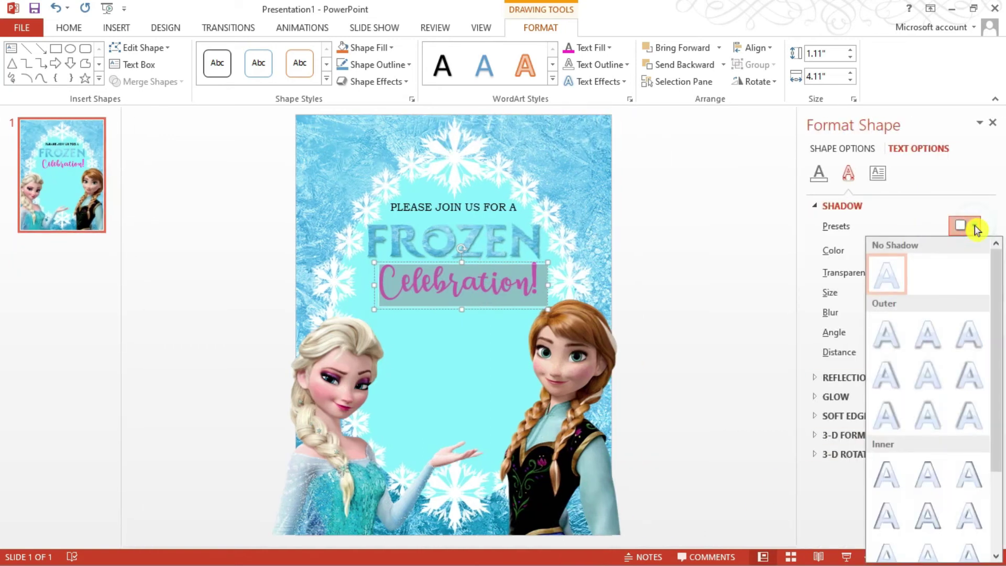
pyautogui.click(893, 333)
pyautogui.click(697, 213)
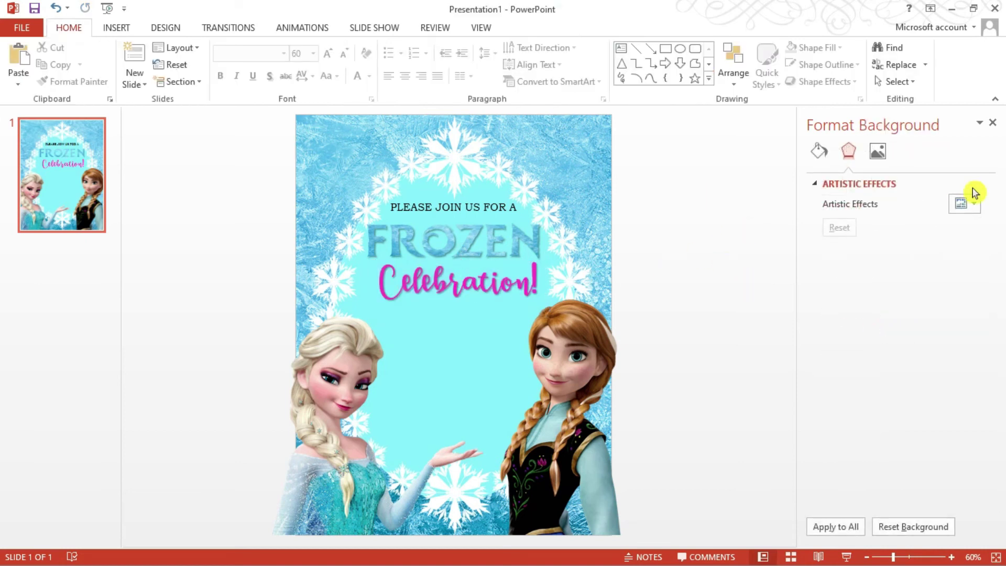
pyautogui.click(993, 122)
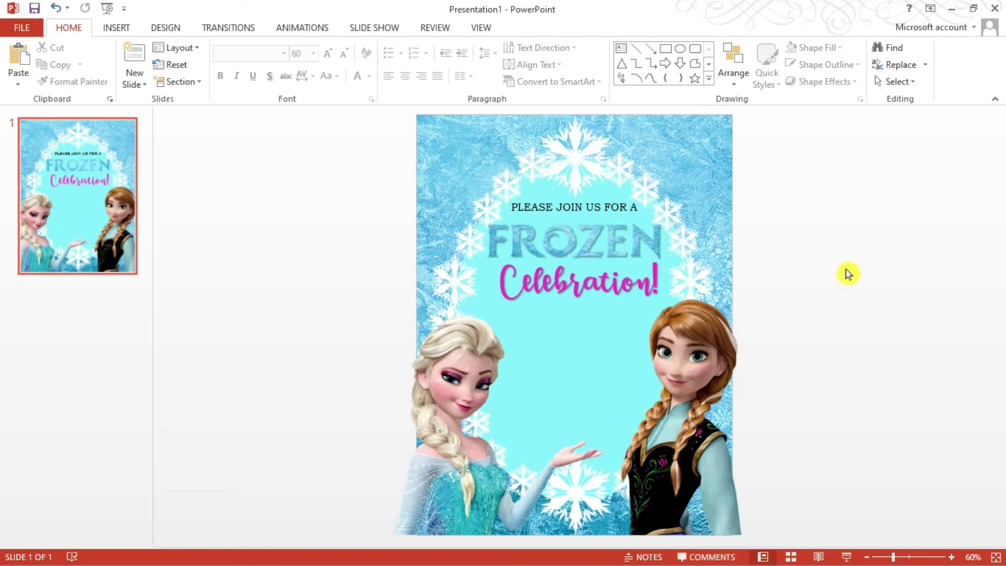
pyautogui.click(554, 285)
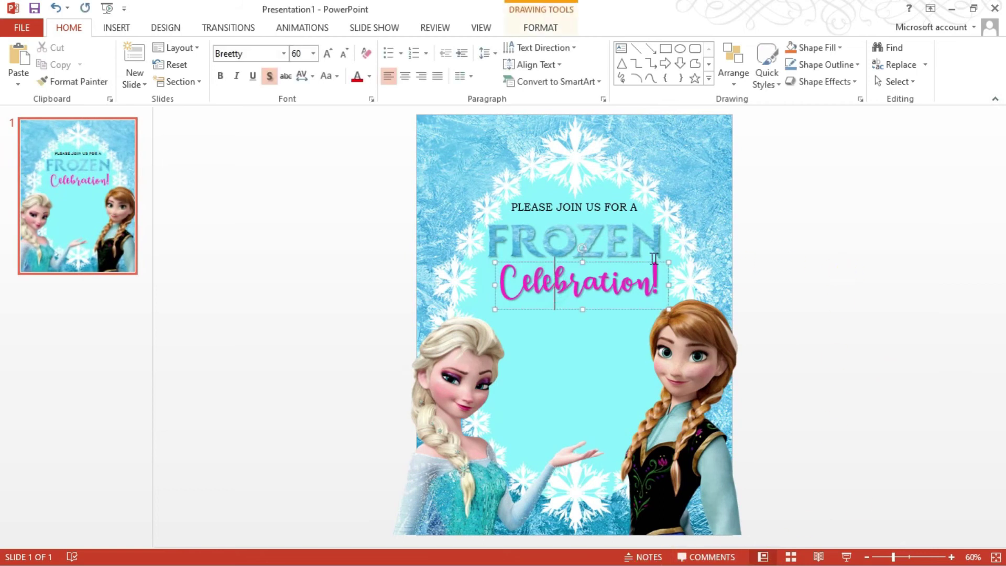
pyautogui.moveTo(643, 263); pyautogui.dragTo(638, 258)
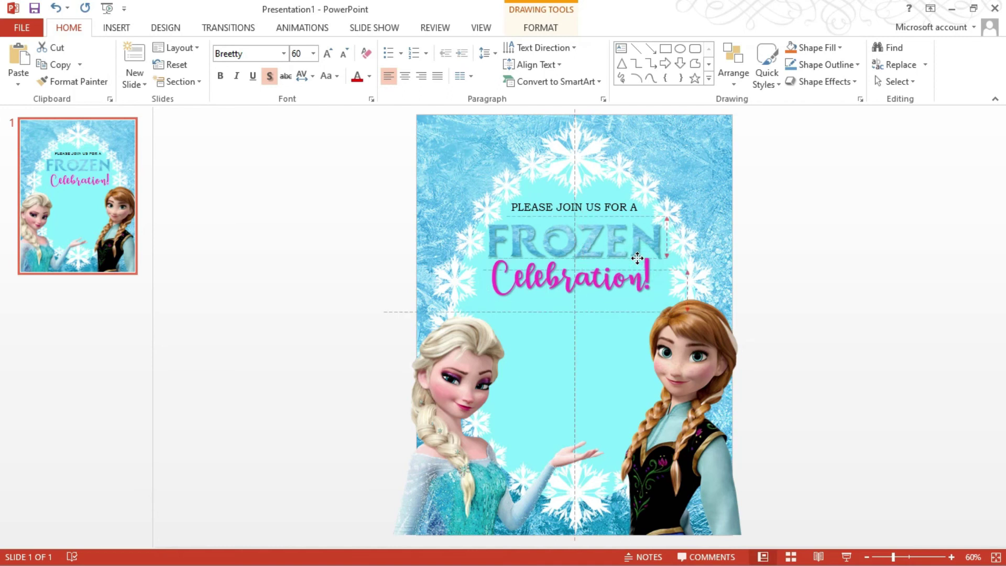
pyautogui.click(839, 268)
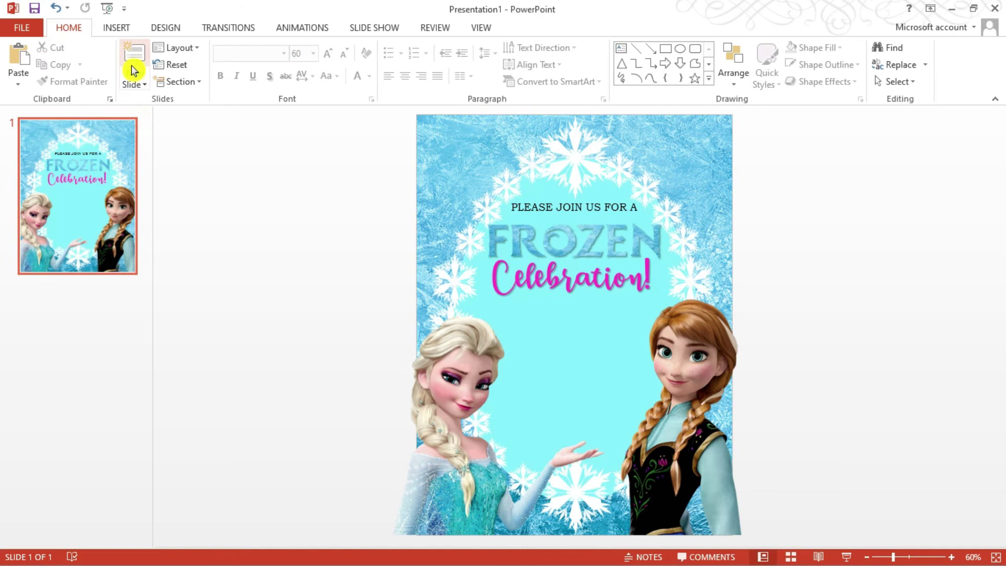
# - Add a 40 pt Breetty text box reading 'as', centred below Celebration!
pyautogui.click(120, 32)
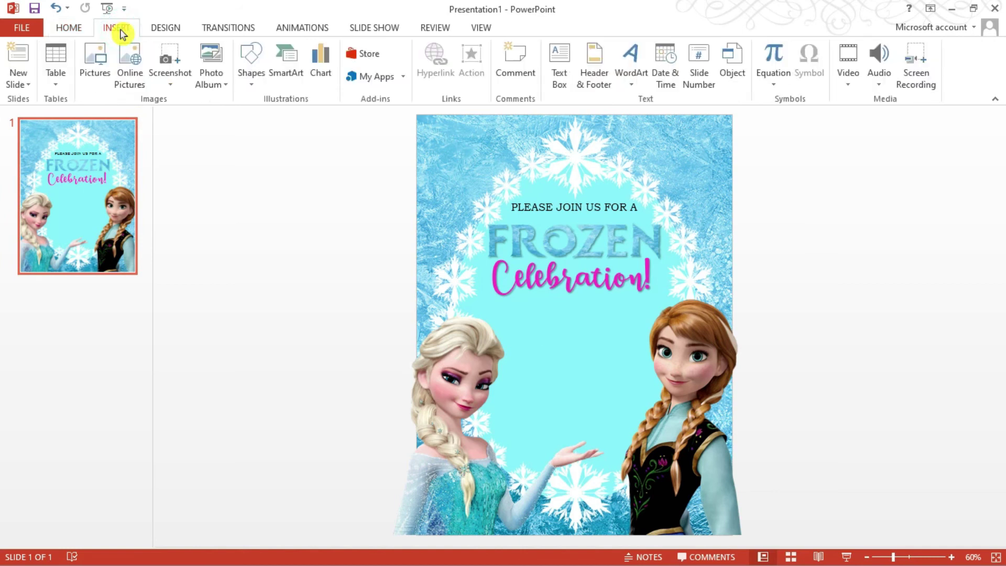
pyautogui.click(558, 59)
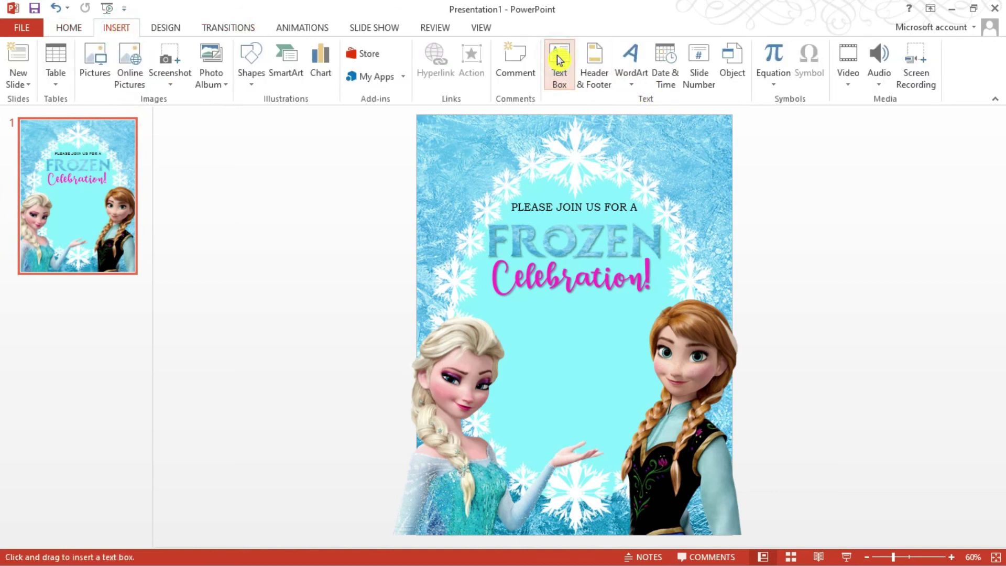
pyautogui.moveTo(501, 300); pyautogui.dragTo(651, 335)
pyautogui.write('as')
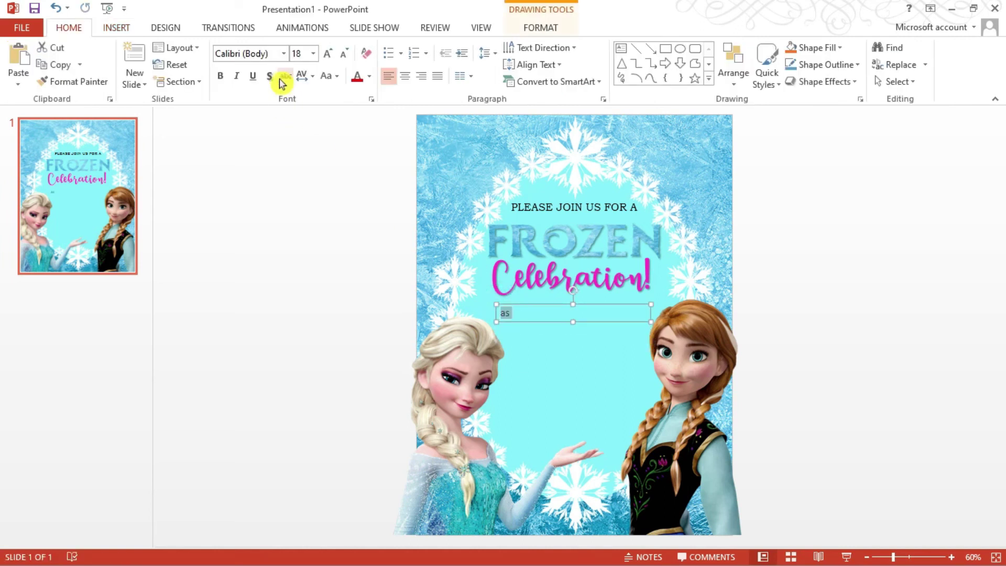
pyautogui.click(283, 55)
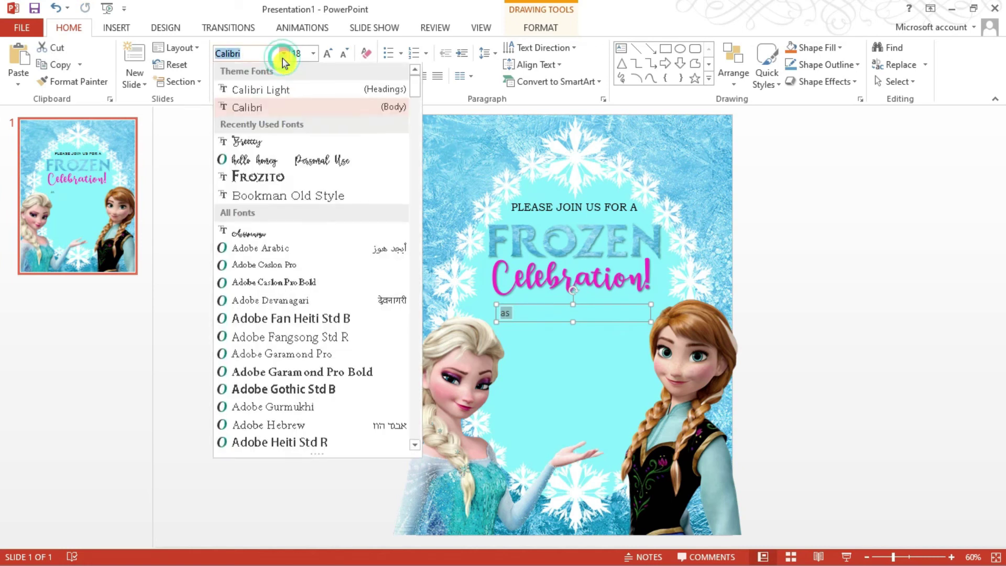
pyautogui.click(275, 143)
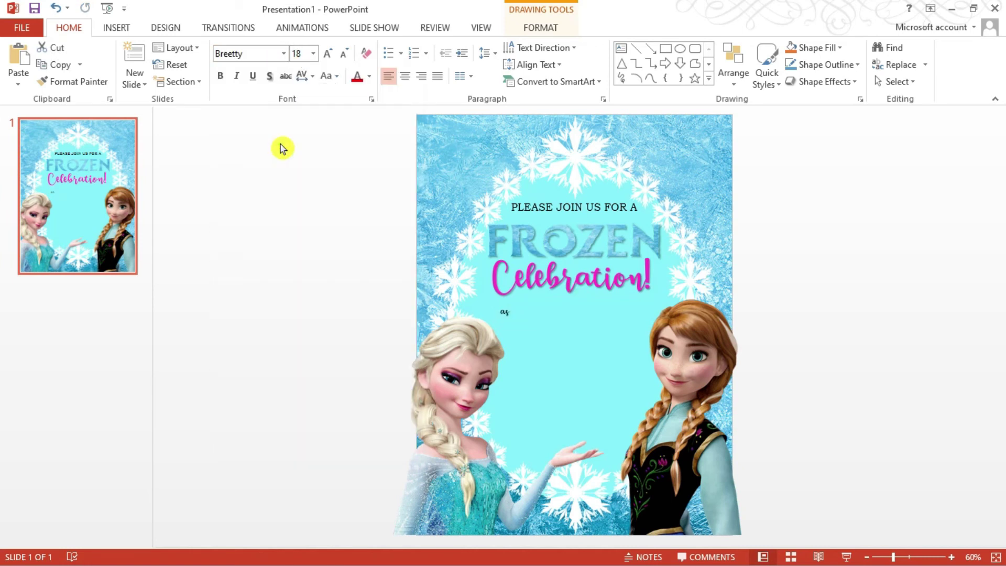
pyautogui.click(328, 53)
pyautogui.click(328, 53)
pyautogui.click(328, 53)
pyautogui.click(328, 53)
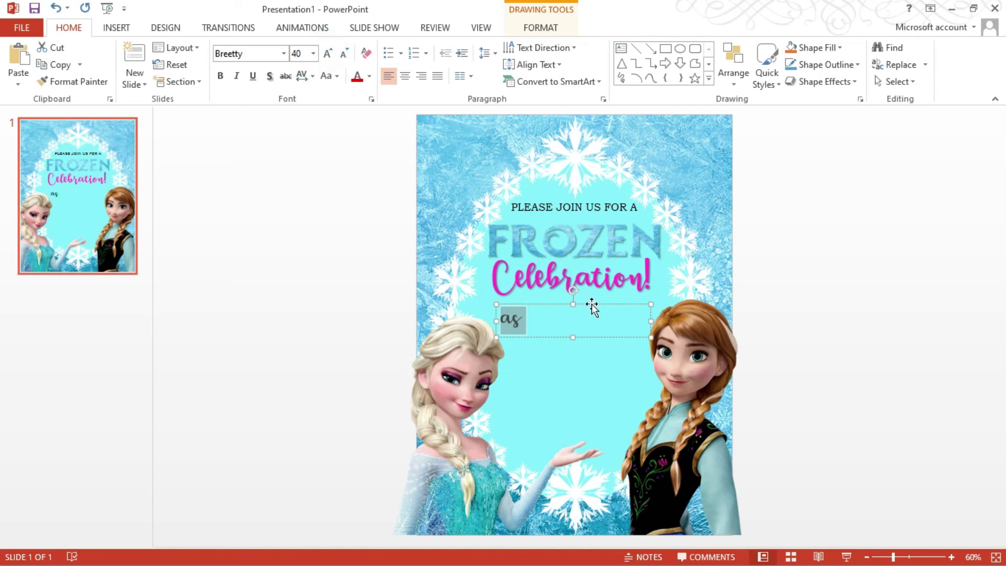
pyautogui.moveTo(592, 308); pyautogui.dragTo(664, 290)
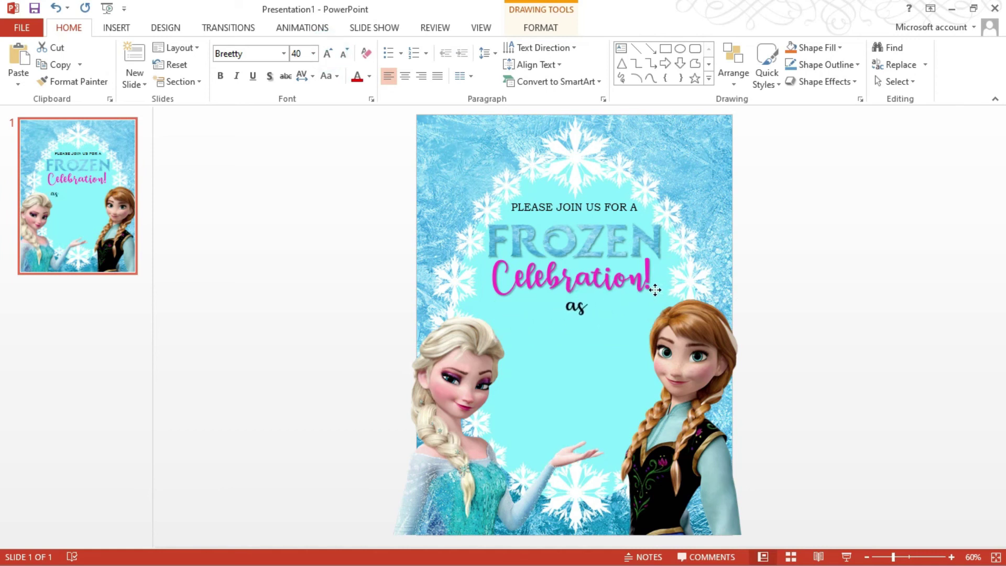
pyautogui.click(826, 267)
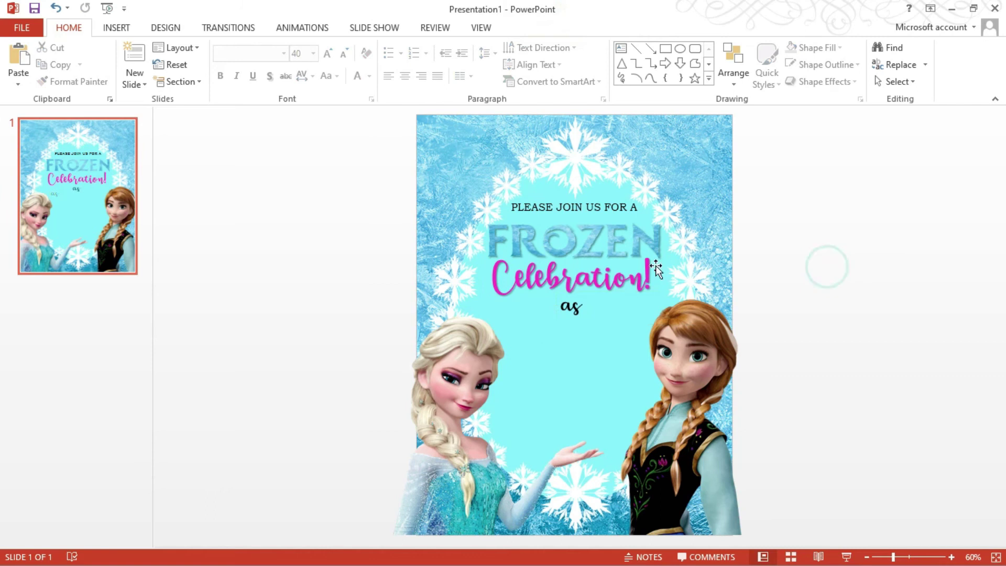
# - Add a text box below 'as' containing the name Sophia
pyautogui.click(119, 28)
pyautogui.click(568, 54)
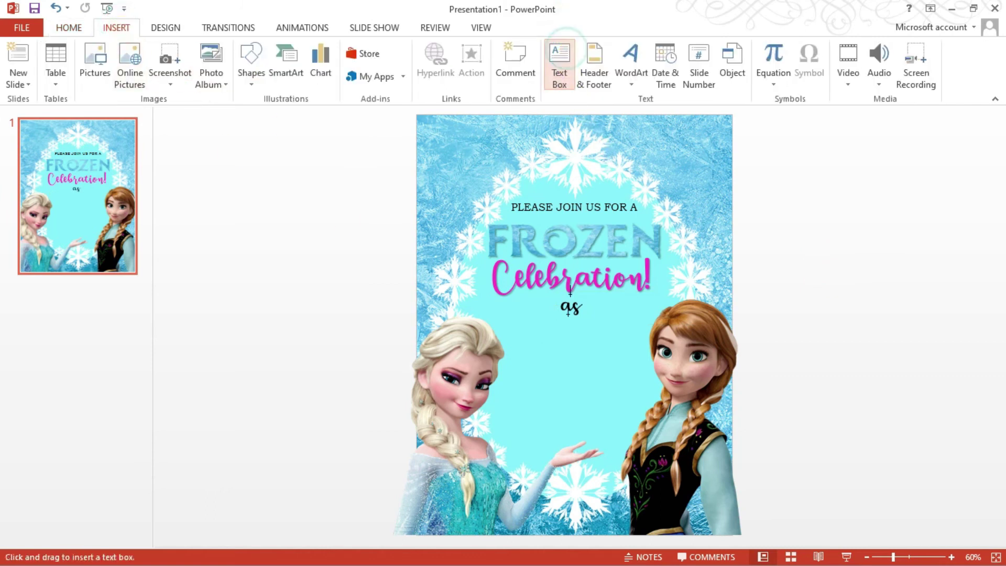
pyautogui.moveTo(497, 312); pyautogui.dragTo(671, 328)
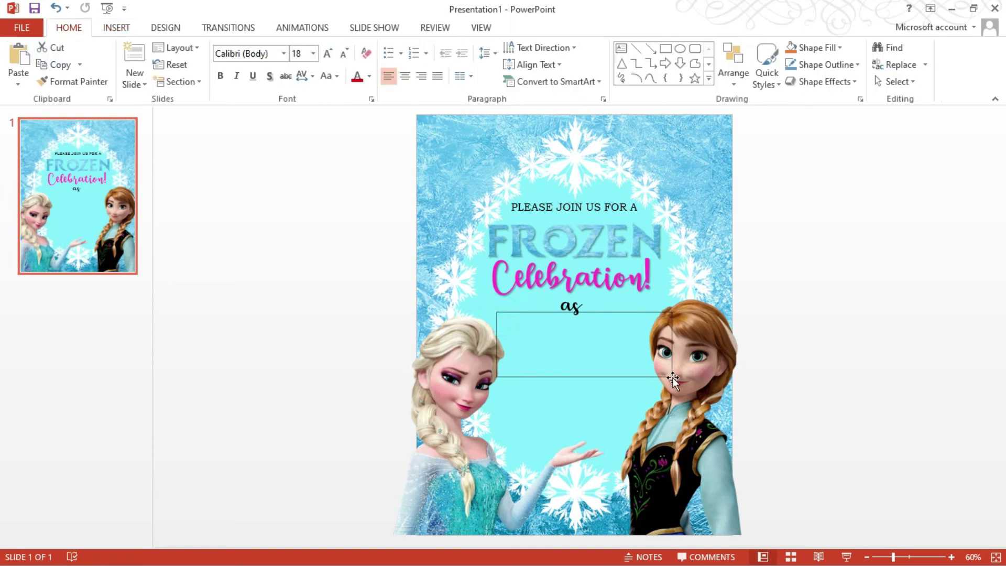
pyautogui.write('Sophia')
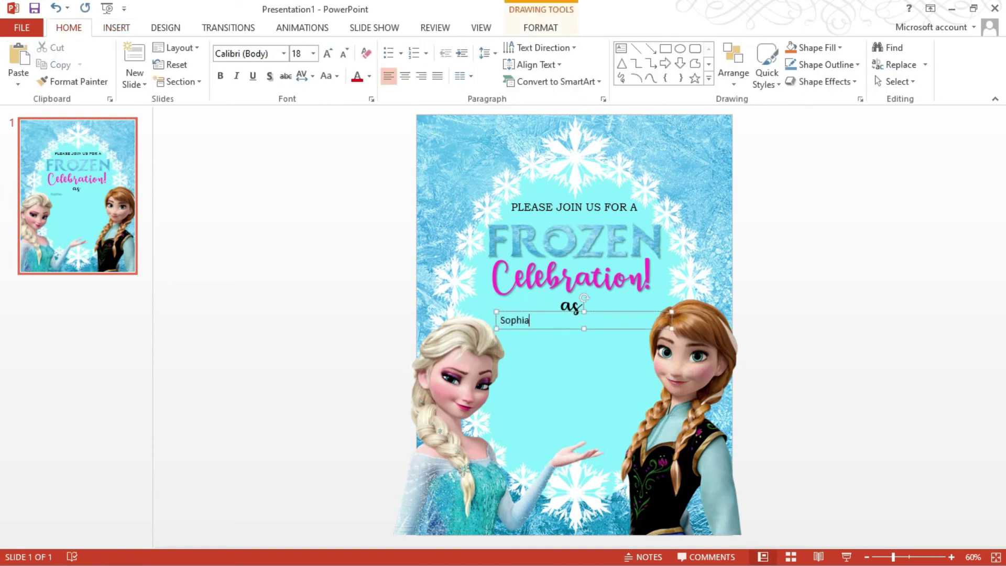
pyautogui.hotkey('ctrl', 'a')
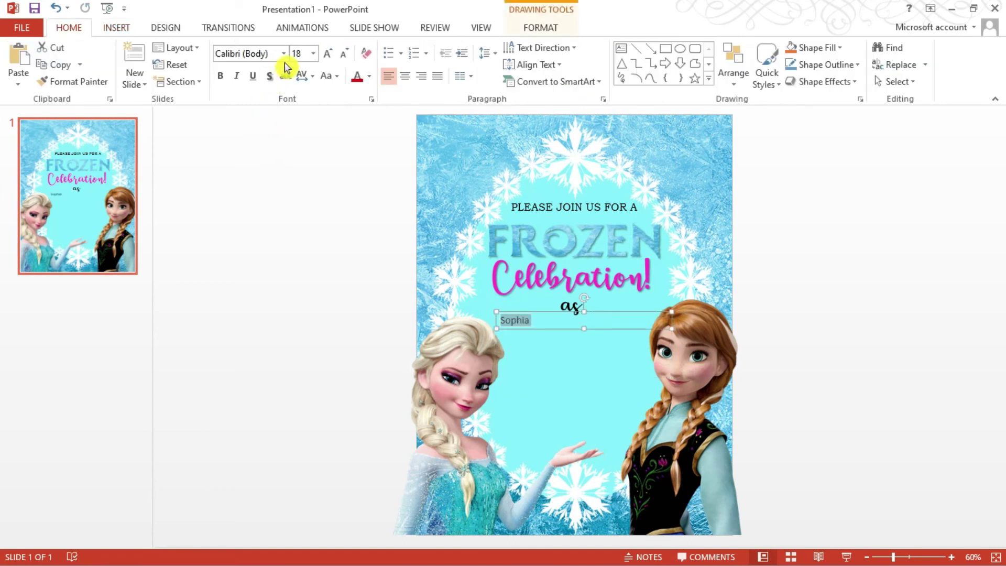
# - Set the Sophia text to the Marshella script font and enlarge it
pyautogui.click(283, 54)
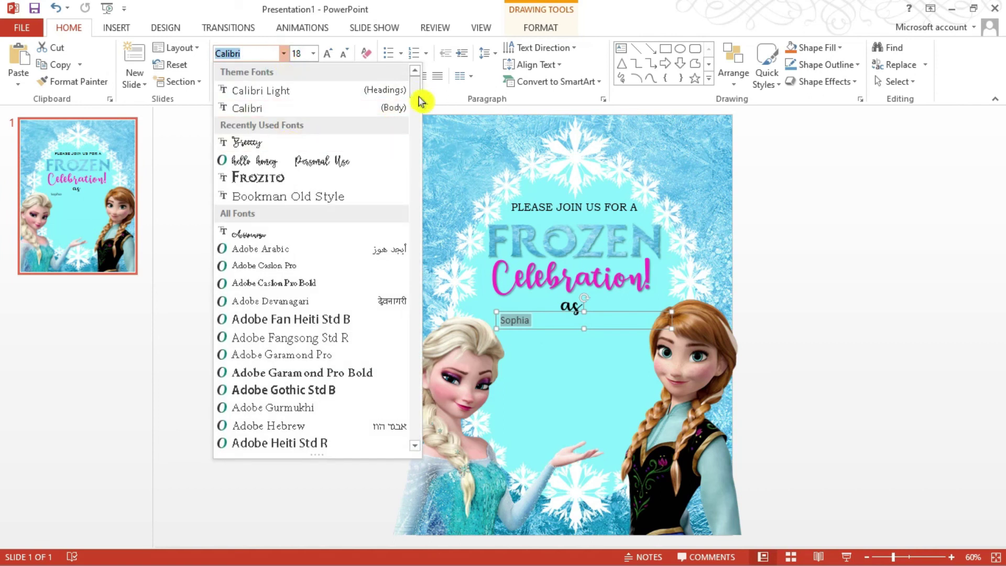
pyautogui.moveTo(414, 85); pyautogui.dragTo(418, 331)
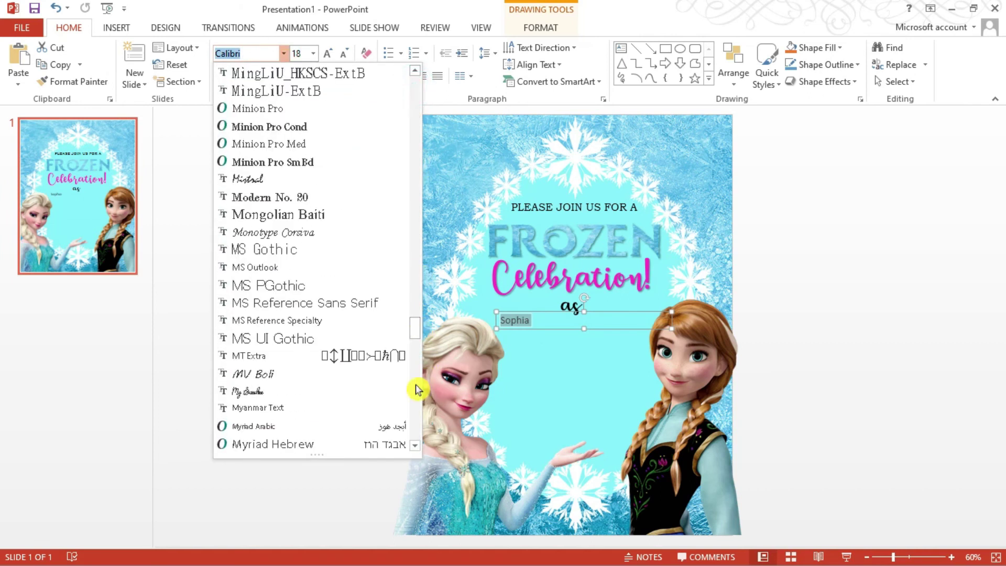
pyautogui.scroll(-5, 354, 382)
pyautogui.scroll(-2, 355, 381)
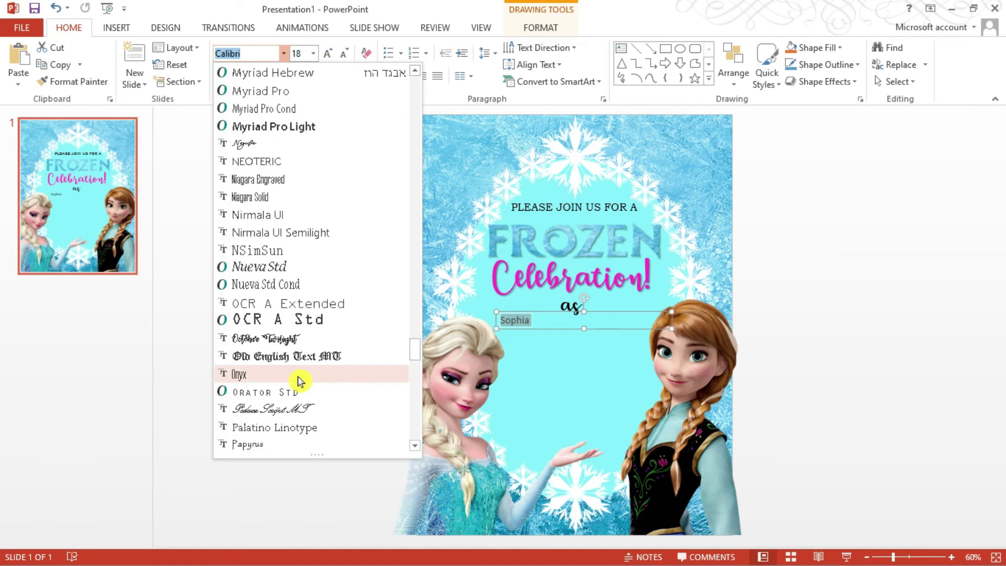
pyautogui.click(292, 339)
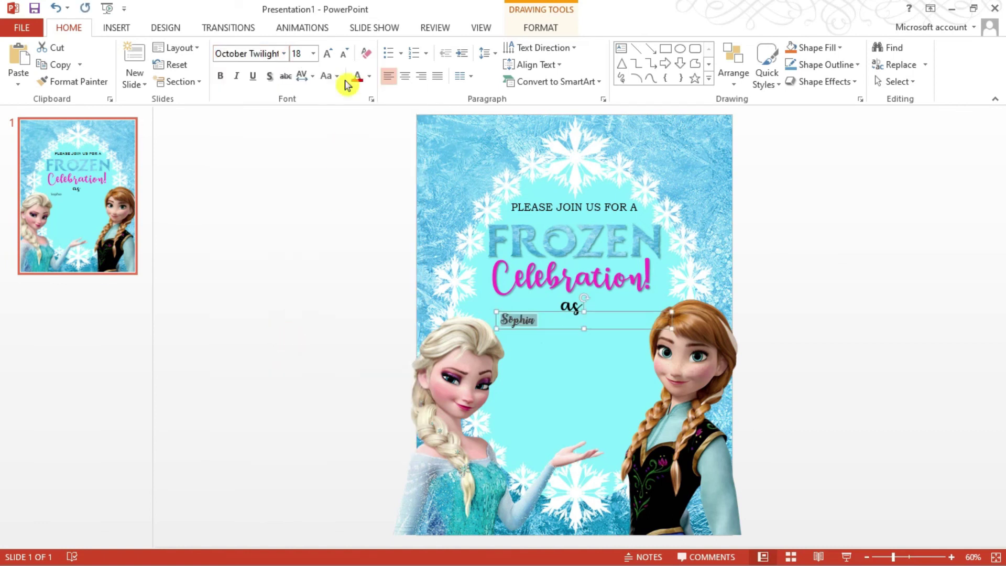
pyautogui.click(329, 57)
pyautogui.click(329, 57)
pyautogui.click(329, 57)
pyautogui.click(329, 57)
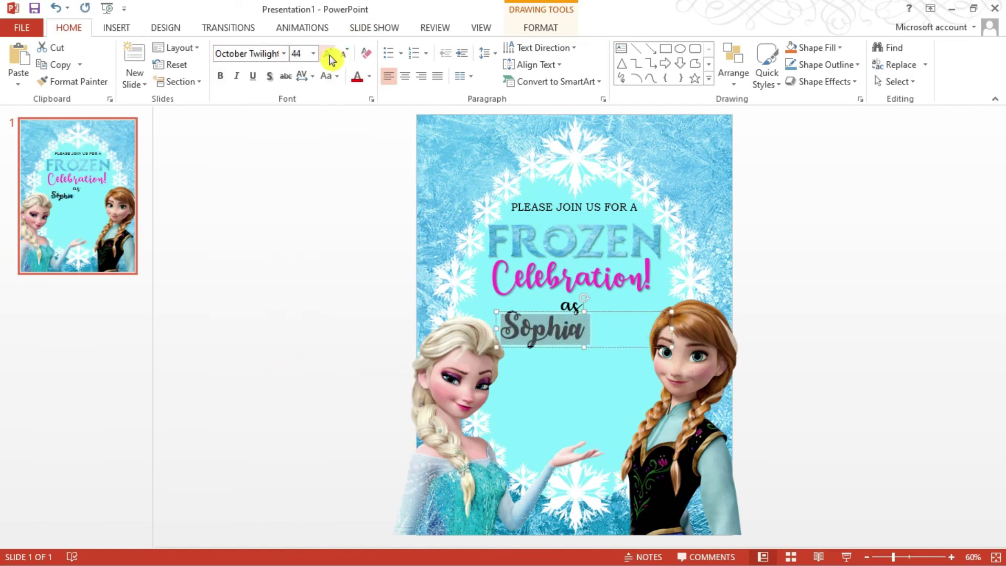
pyautogui.click(329, 57)
pyautogui.click(329, 56)
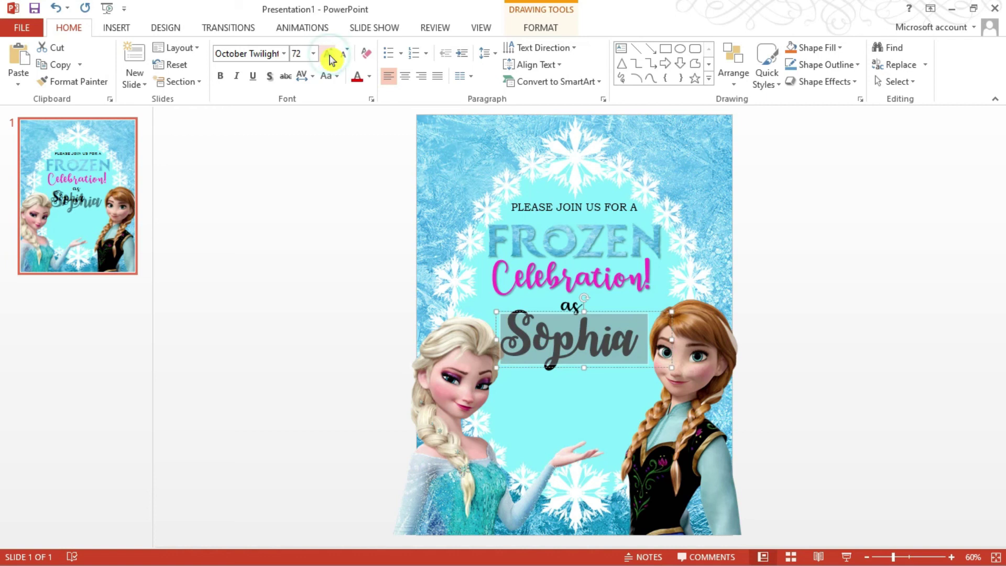
pyautogui.click(284, 53)
pyautogui.moveTo(415, 90); pyautogui.dragTo(418, 299)
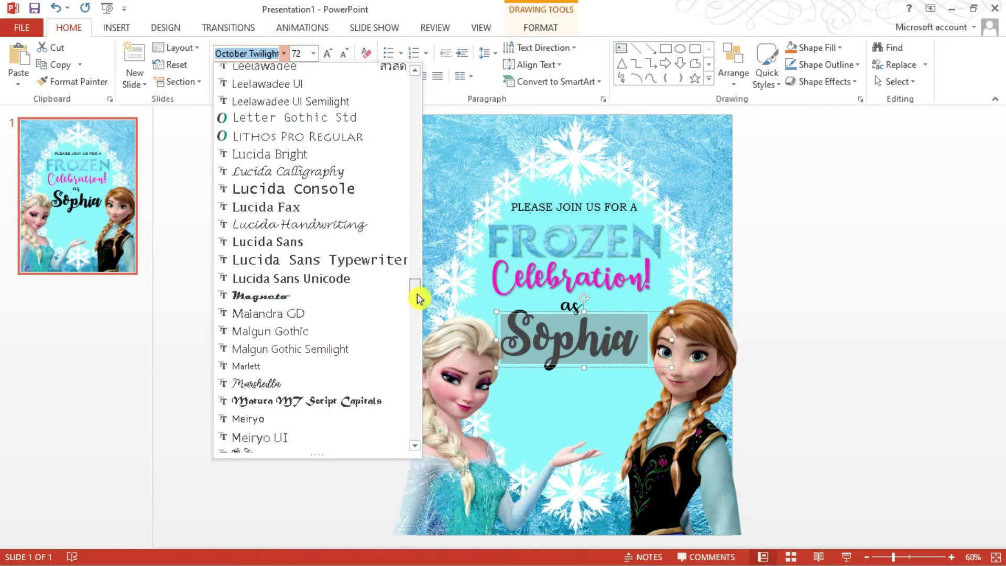
pyautogui.click(262, 384)
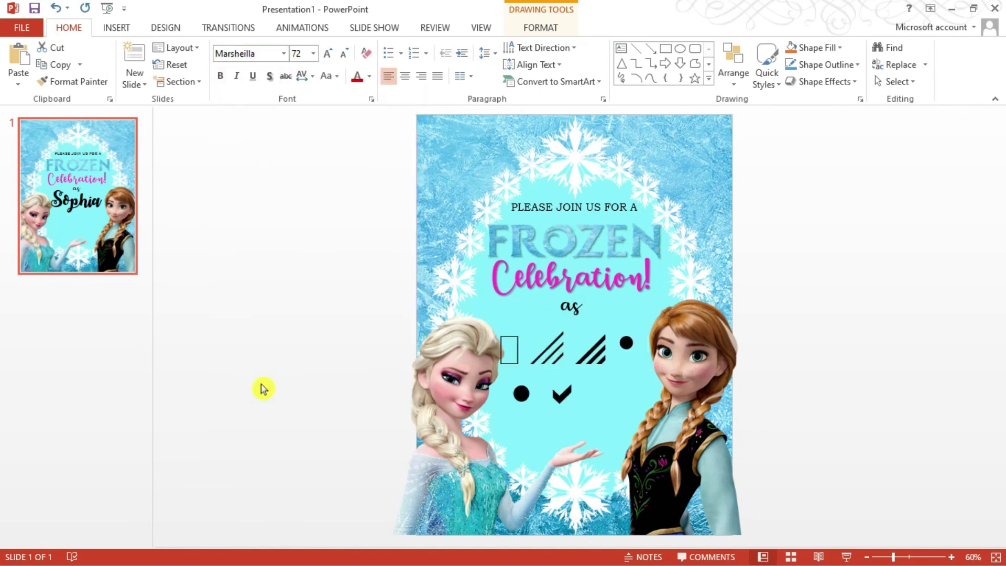
# - Enlarge Sophia to 96 pt and centre it beneath 'as'
pyautogui.click(891, 309)
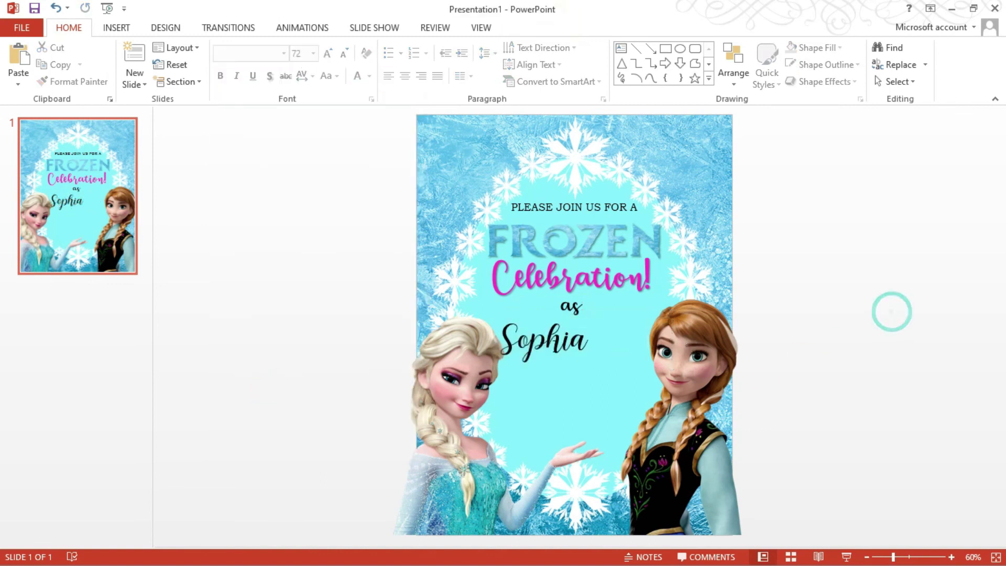
pyautogui.click(547, 343)
pyautogui.moveTo(610, 309); pyautogui.dragTo(644, 302)
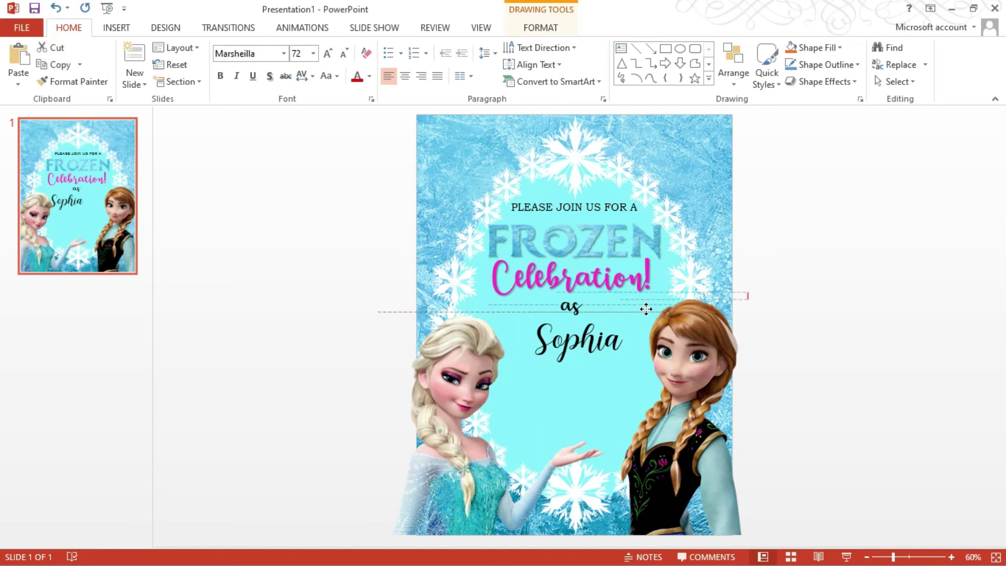
pyautogui.doubleClick(583, 338)
pyautogui.click(327, 53)
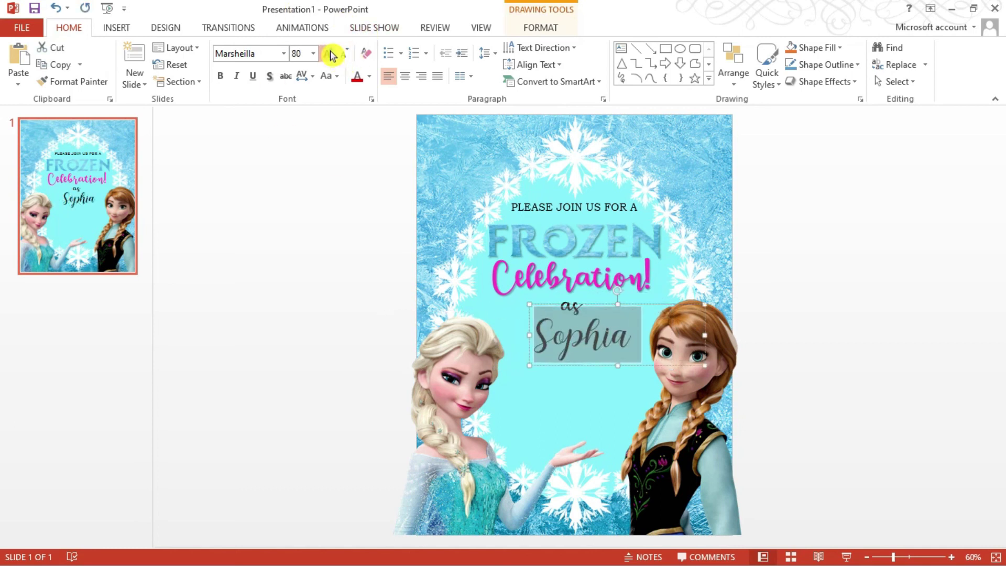
pyautogui.click(811, 214)
pyautogui.moveTo(657, 317); pyautogui.dragTo(620, 301)
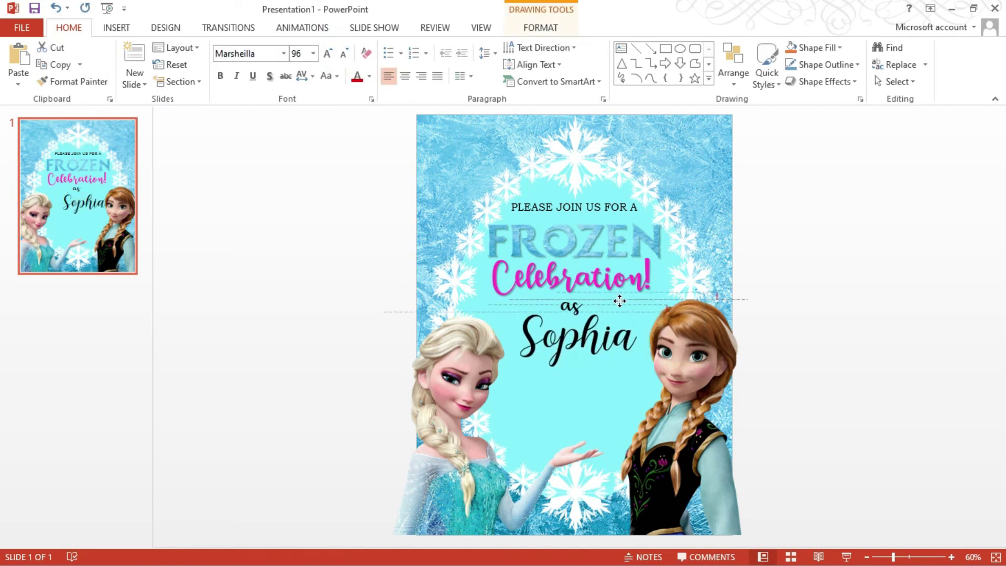
pyautogui.click(914, 270)
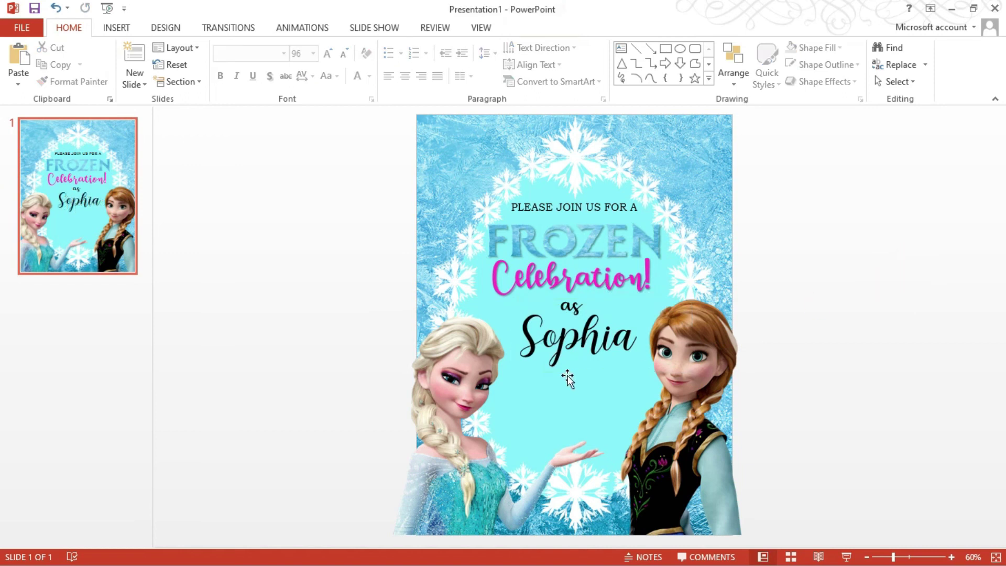
pyautogui.click(532, 333)
pyautogui.doubleClick(532, 333)
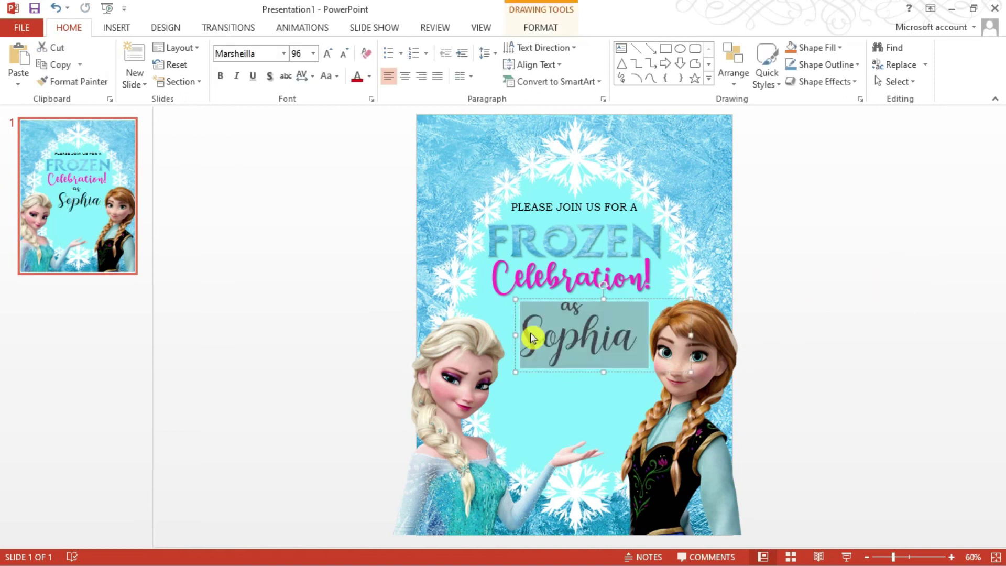
# - Change the Sophia text fill from black to the recent blue colour
pyautogui.click(558, 28)
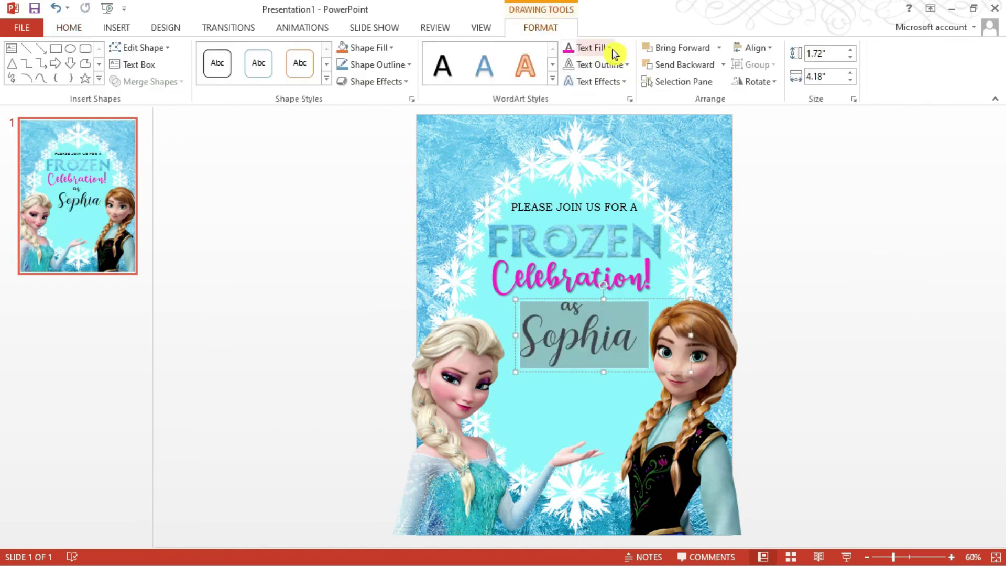
pyautogui.click(609, 47)
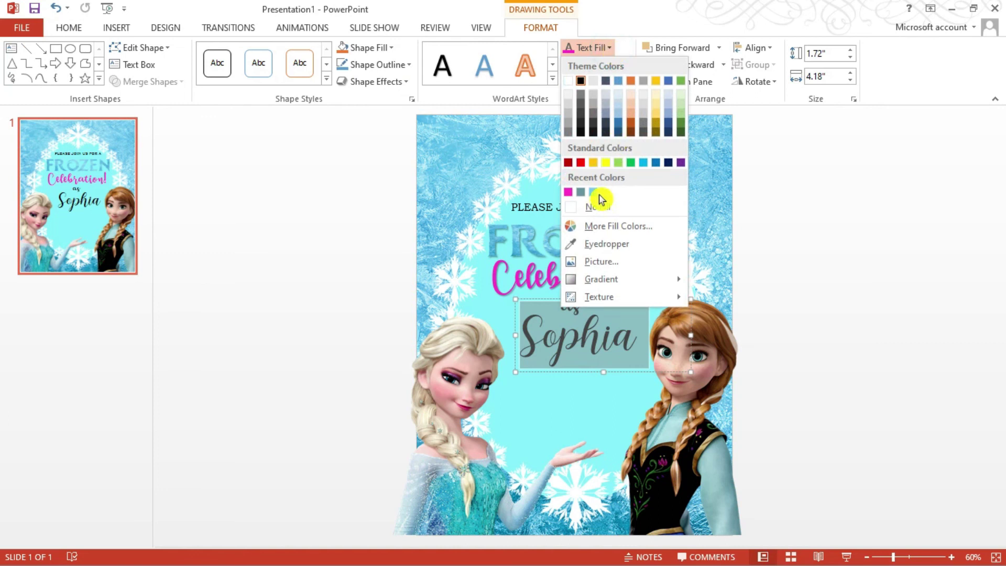
pyautogui.click(656, 163)
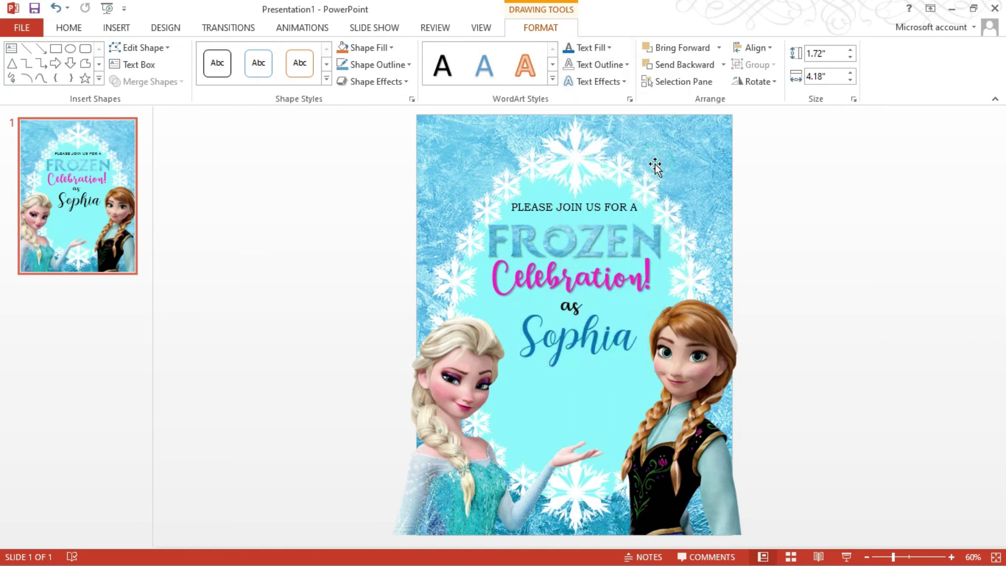
pyautogui.click(849, 287)
pyautogui.click(590, 341)
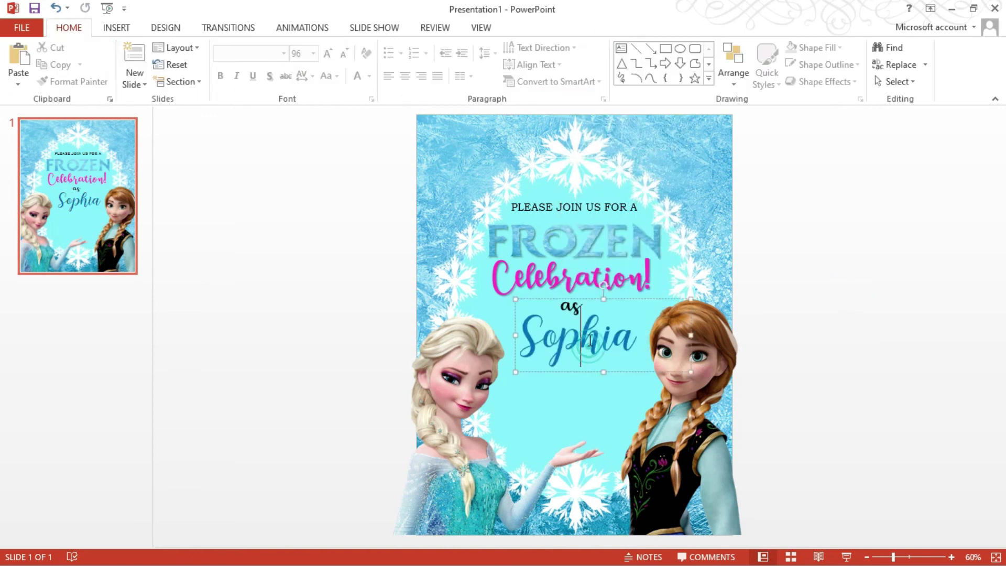
pyautogui.click(627, 294)
pyautogui.click(887, 285)
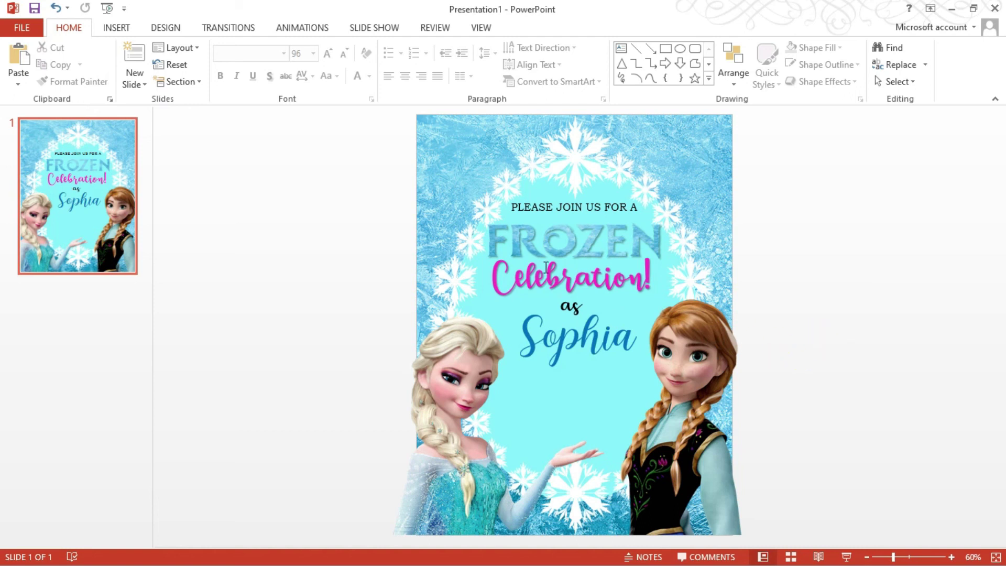
pyautogui.click(118, 28)
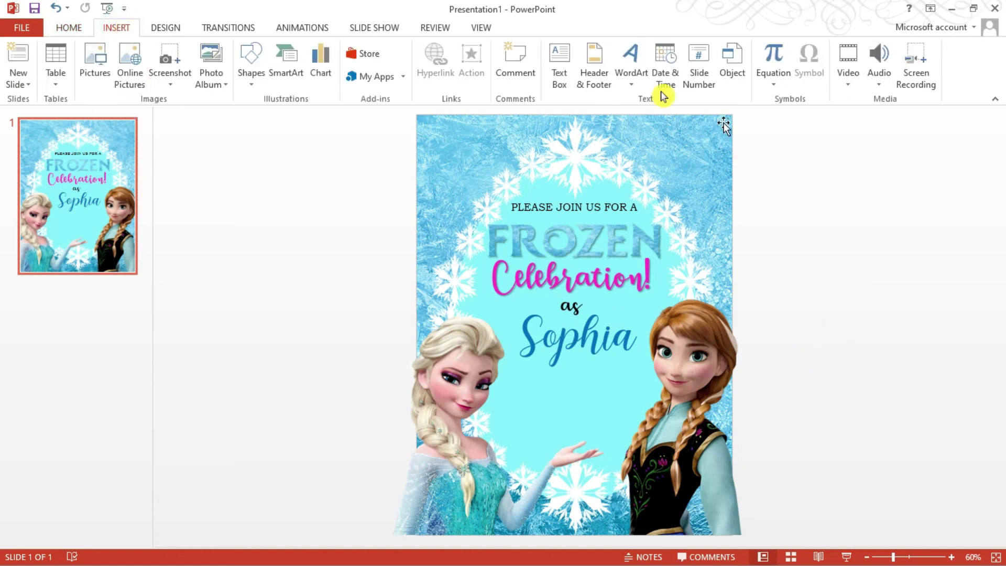
pyautogui.click(563, 50)
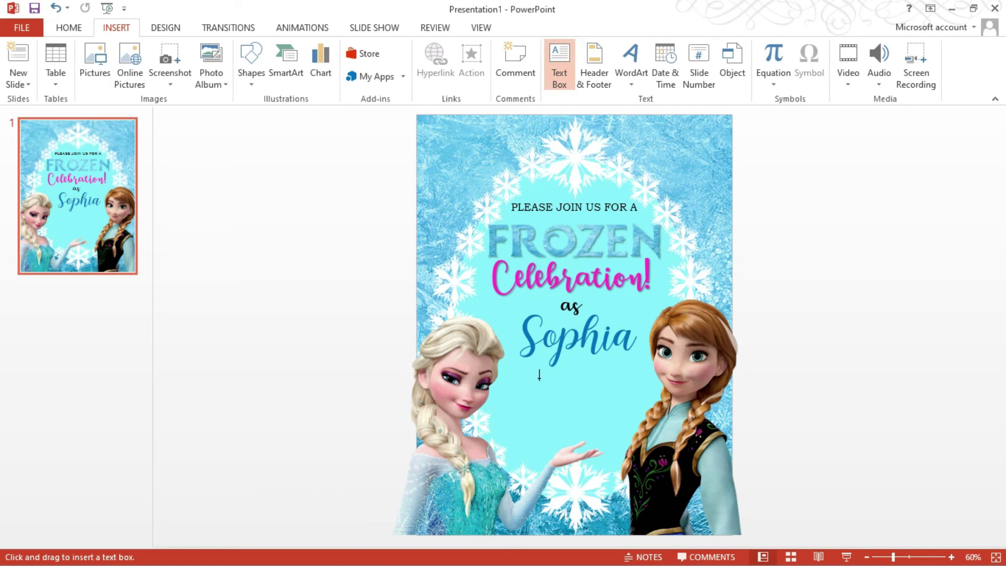
pyautogui.moveTo(515, 371); pyautogui.dragTo(663, 411)
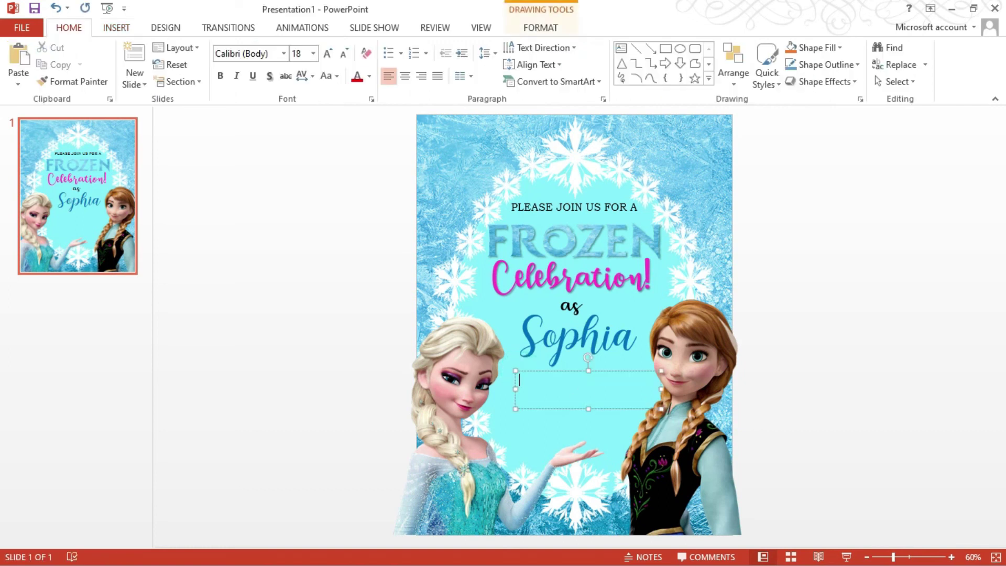
pyautogui.write('turn')
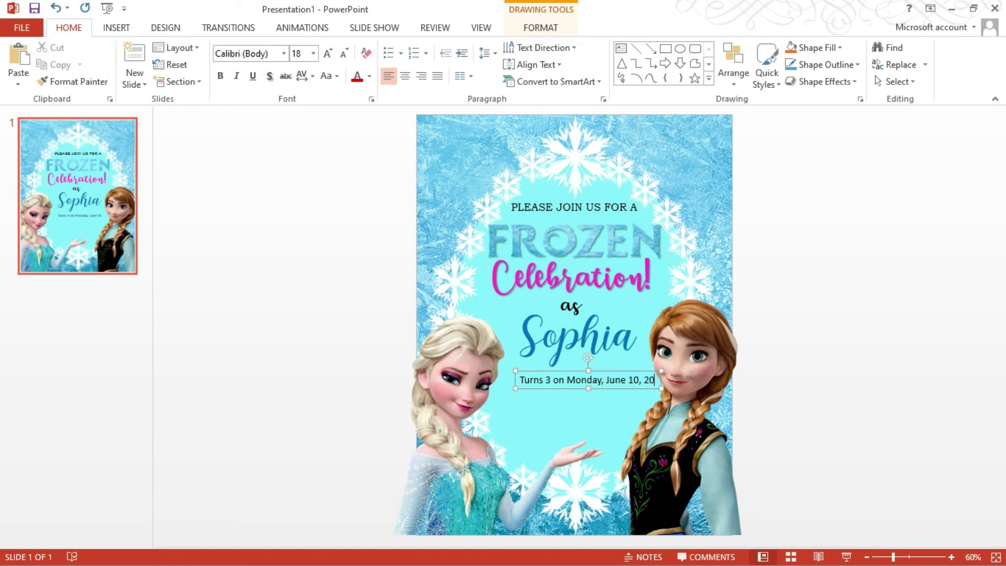
pyautogui.write('21')
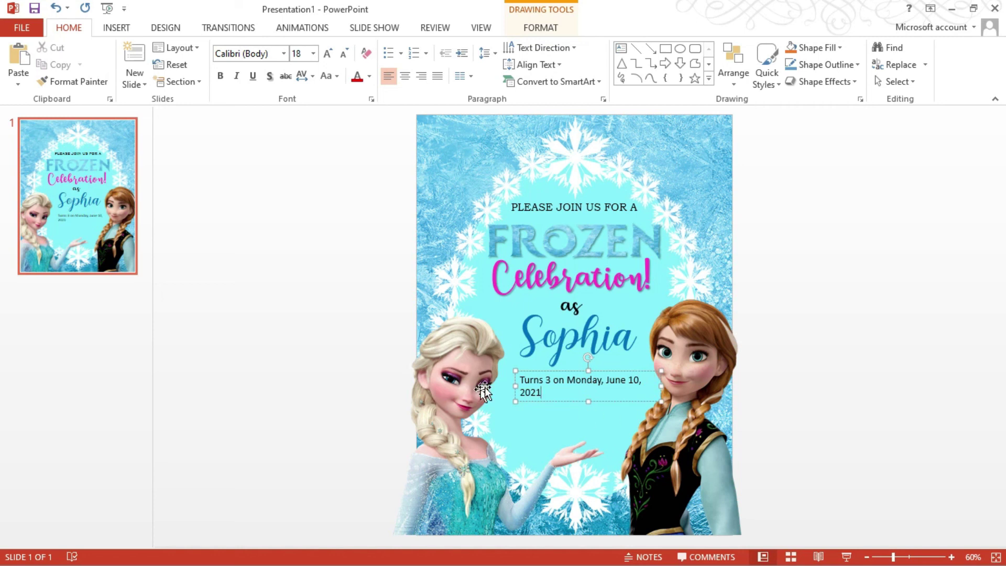
# - Widen the date box to one line and move it up closer to Sophia
pyautogui.moveTo(516, 386); pyautogui.dragTo(495, 387)
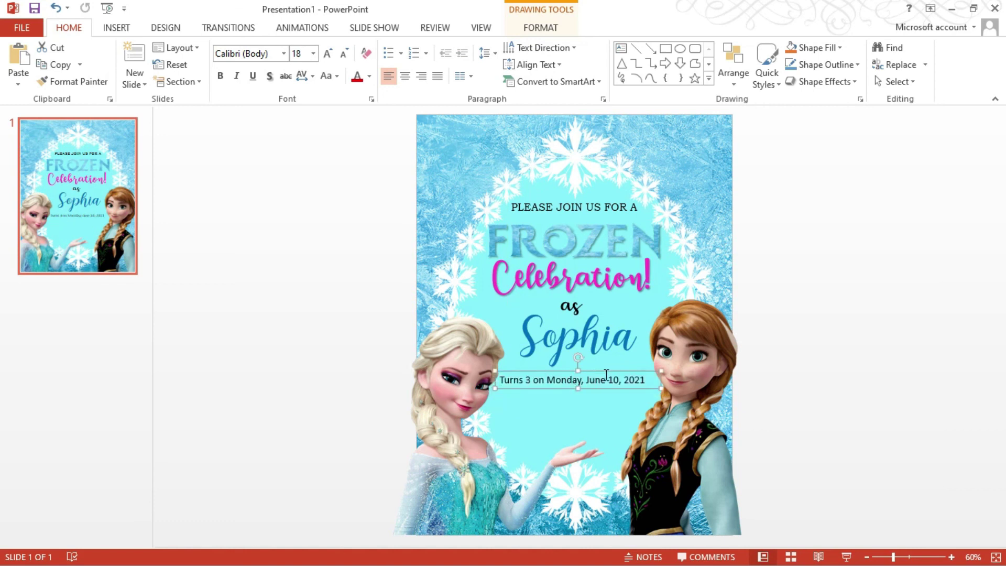
pyautogui.moveTo(606, 373); pyautogui.dragTo(609, 364)
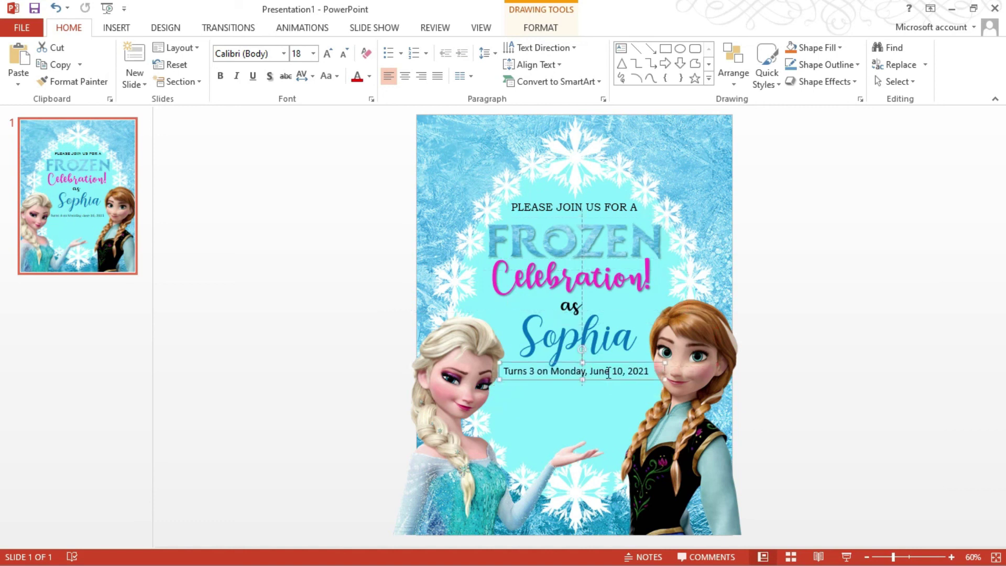
pyautogui.click(607, 373)
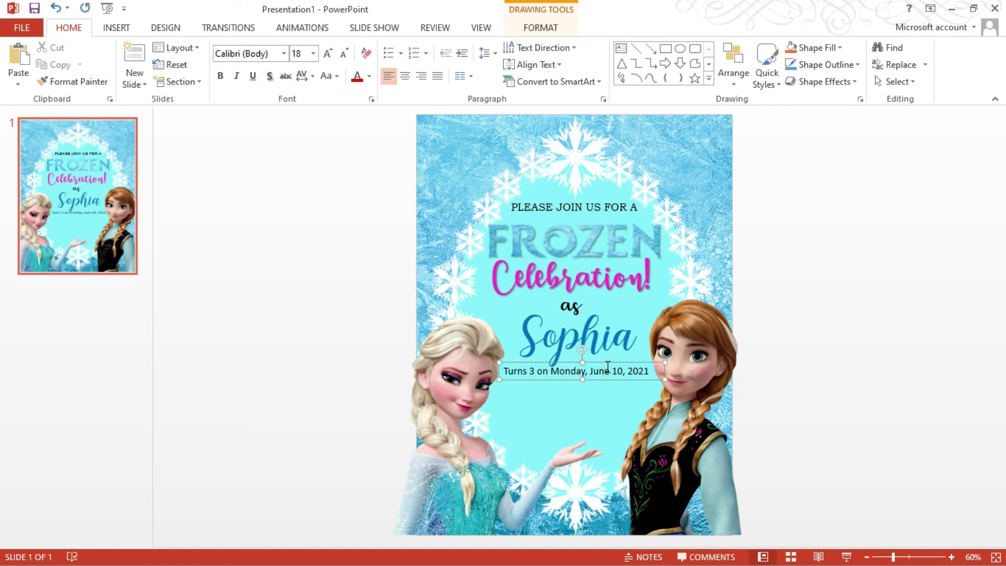
# - Set the date text to Bookman Old Style and centre it
pyautogui.tripleClick(608, 365)
pyautogui.click(290, 56)
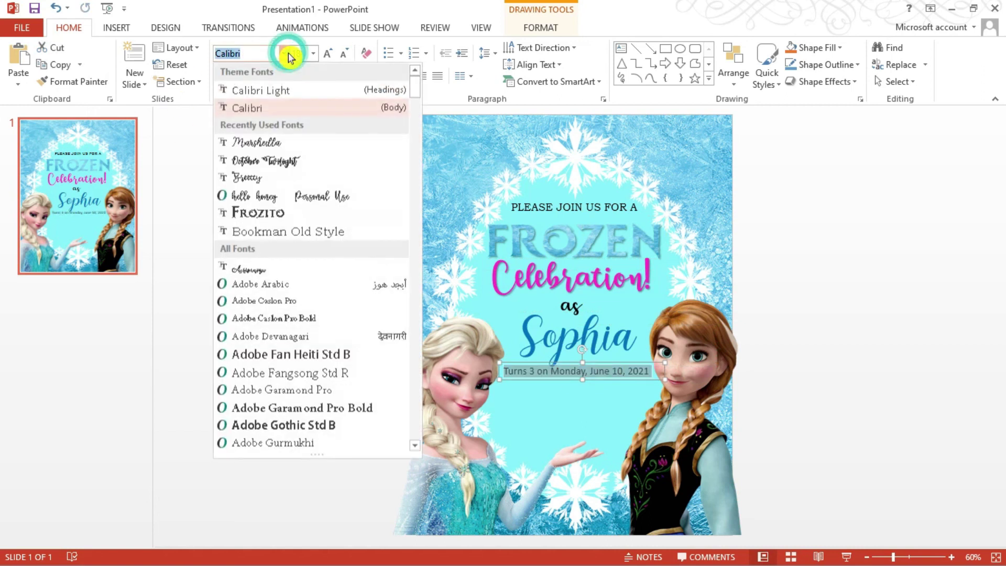
pyautogui.click(292, 233)
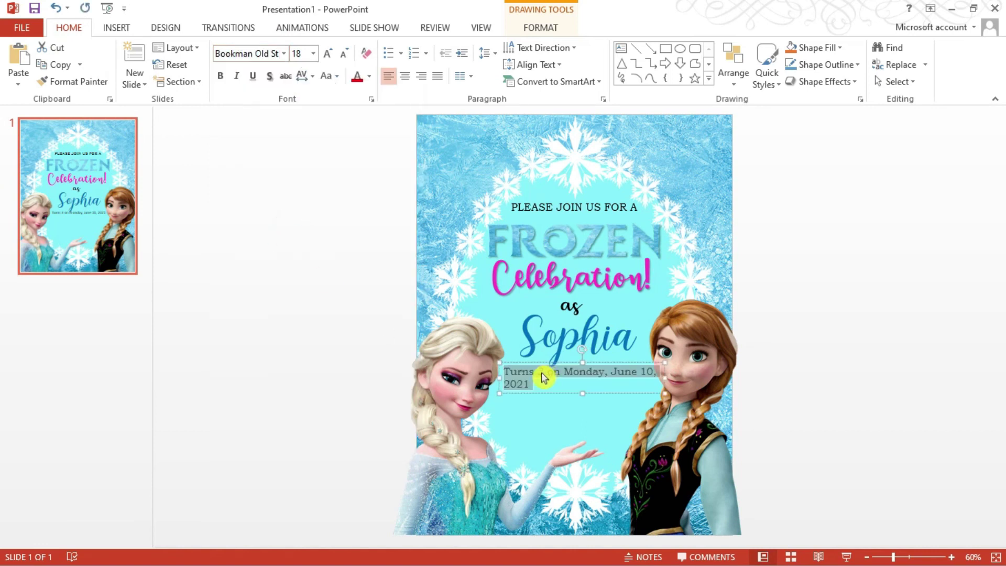
pyautogui.click(408, 79)
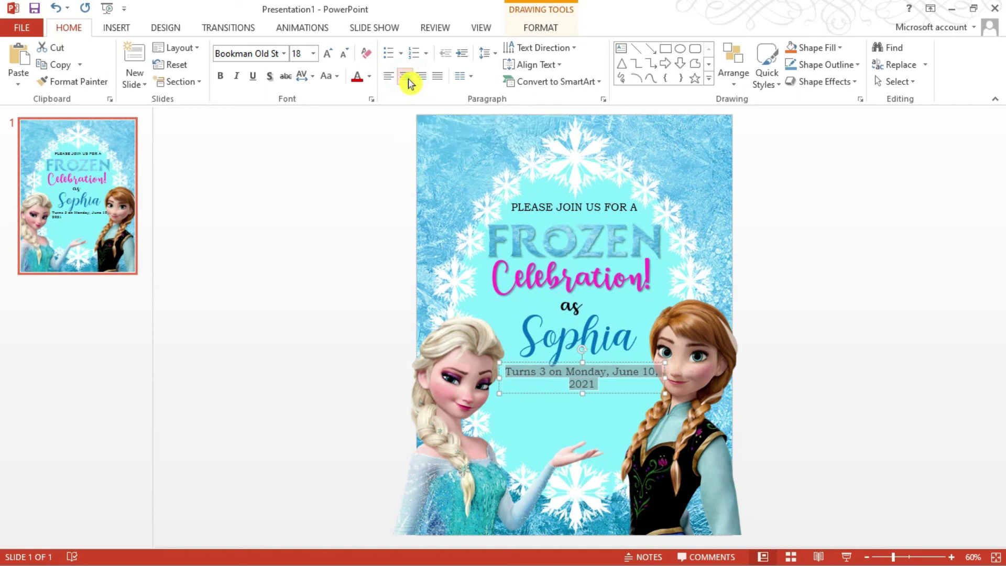
# - Break the line after 'Monday,' and append '@ Bethel Guest House, Dumaguete City'
pyautogui.click(609, 371)
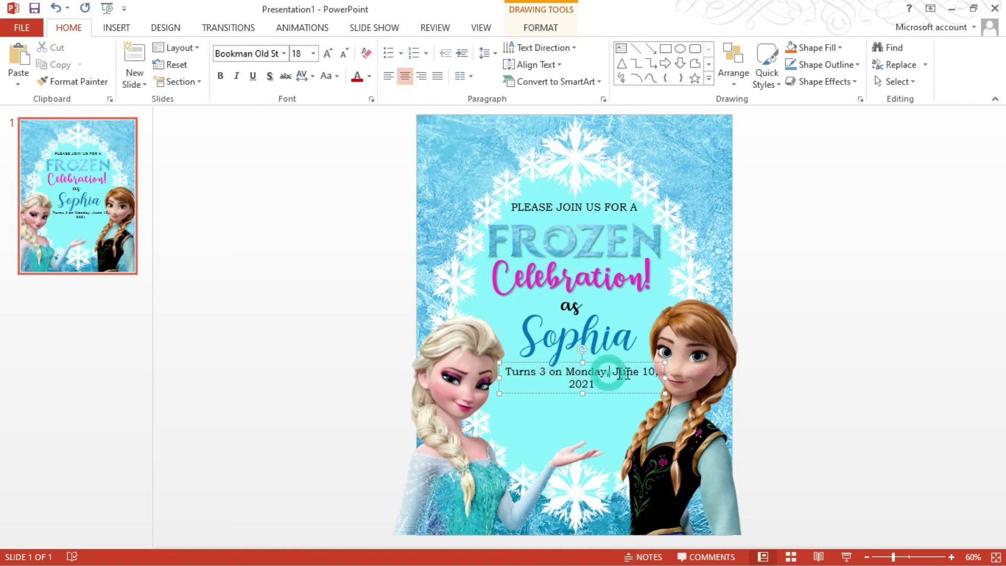
pyautogui.press('Return')
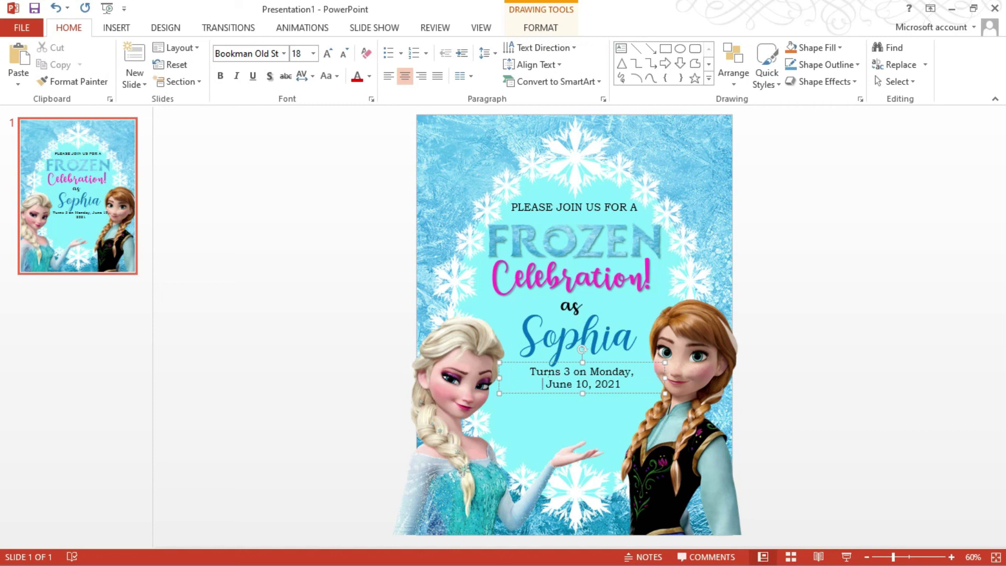
pyautogui.click(608, 382)
pyautogui.click(622, 383)
pyautogui.write('@ Bet')
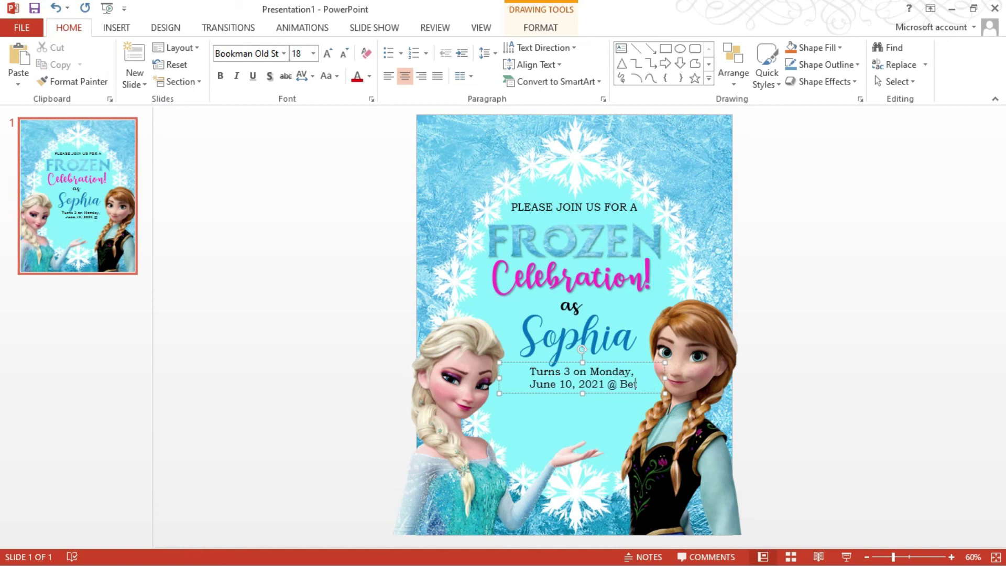
pyautogui.write('hel Guest Ho')
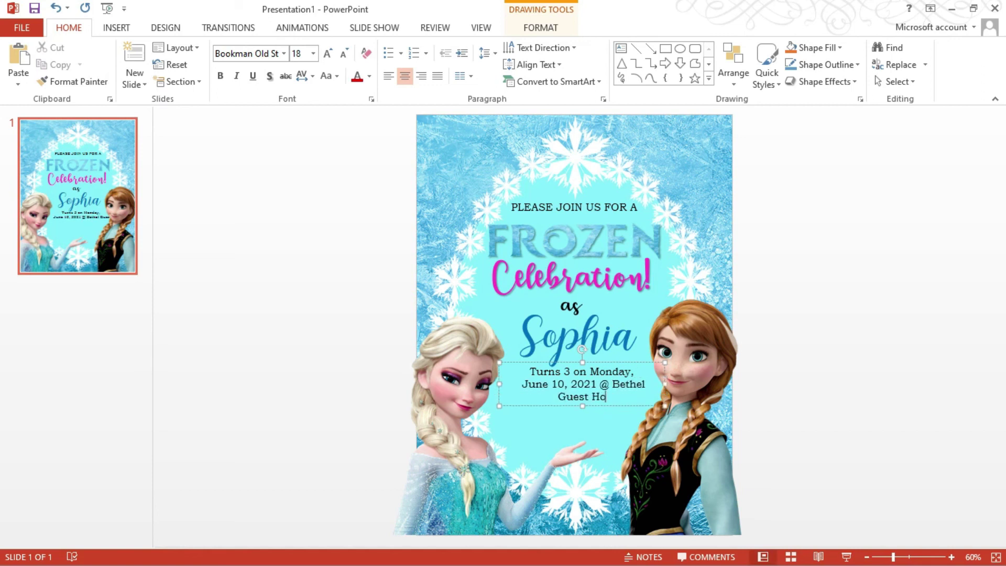
pyautogui.write('use, Du')
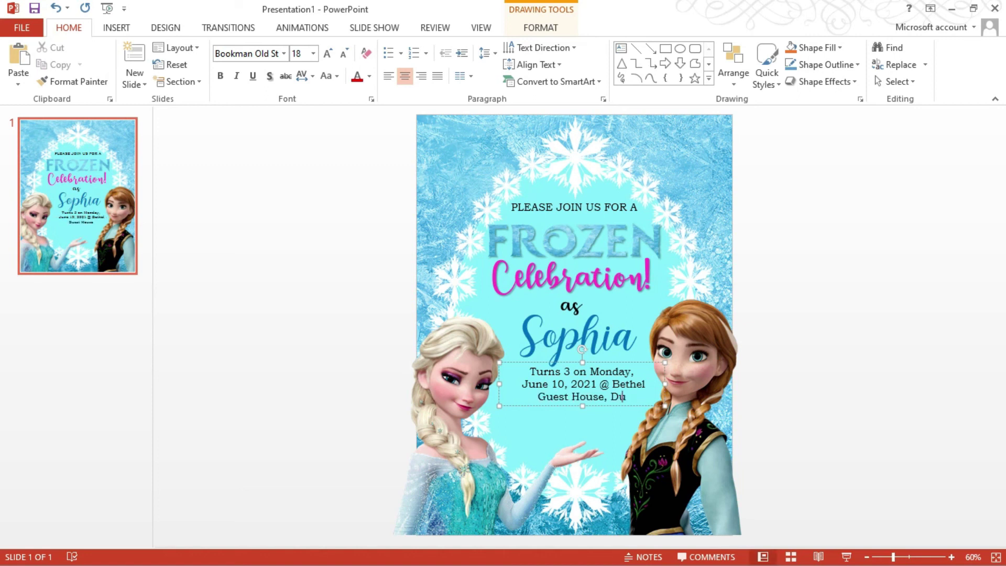
pyautogui.write('maguete CIty')
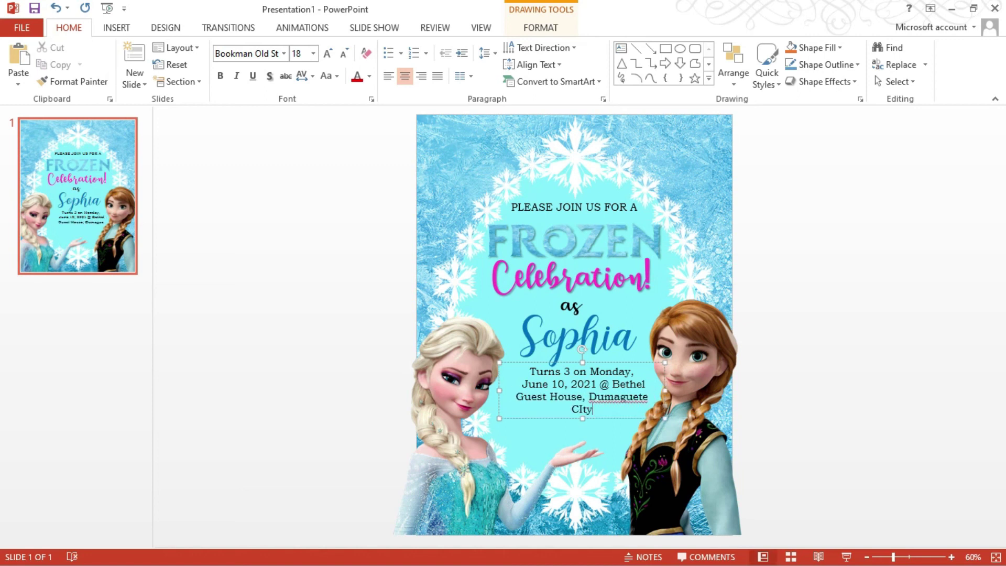
pyautogui.press('BackSpace')
pyautogui.press('BackSpace')
pyautogui.press('BackSpace')
pyautogui.write('ity')
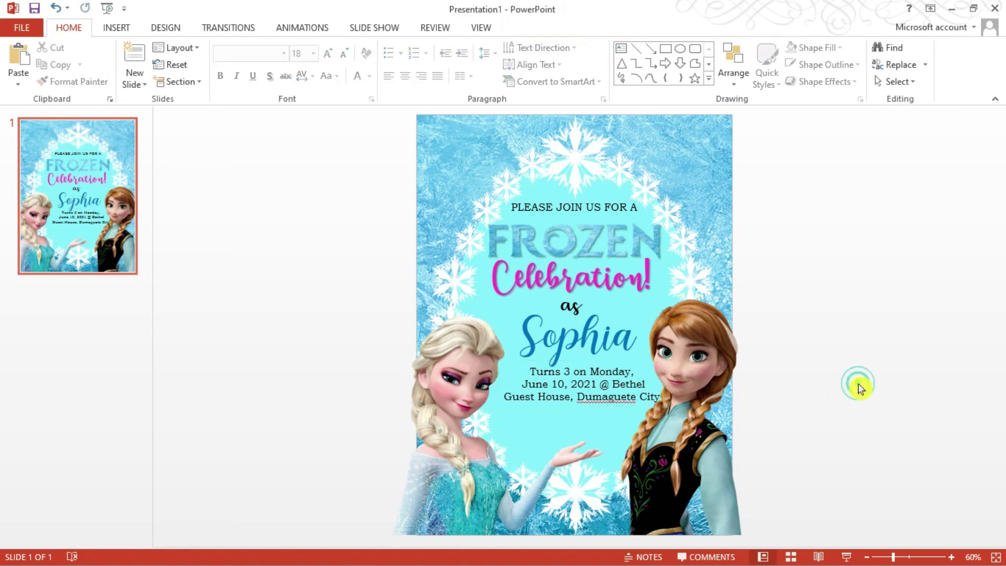
# - Nudge the date and venue box slightly left and down, and colour its text pink
pyautogui.click(591, 384)
pyautogui.moveTo(632, 363); pyautogui.dragTo(625, 367)
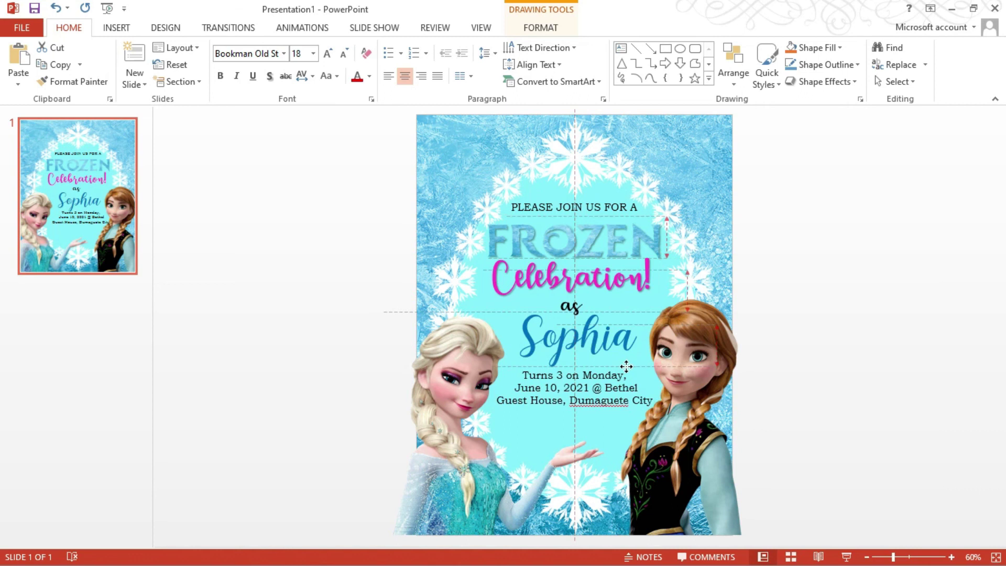
pyautogui.tripleClick(624, 394)
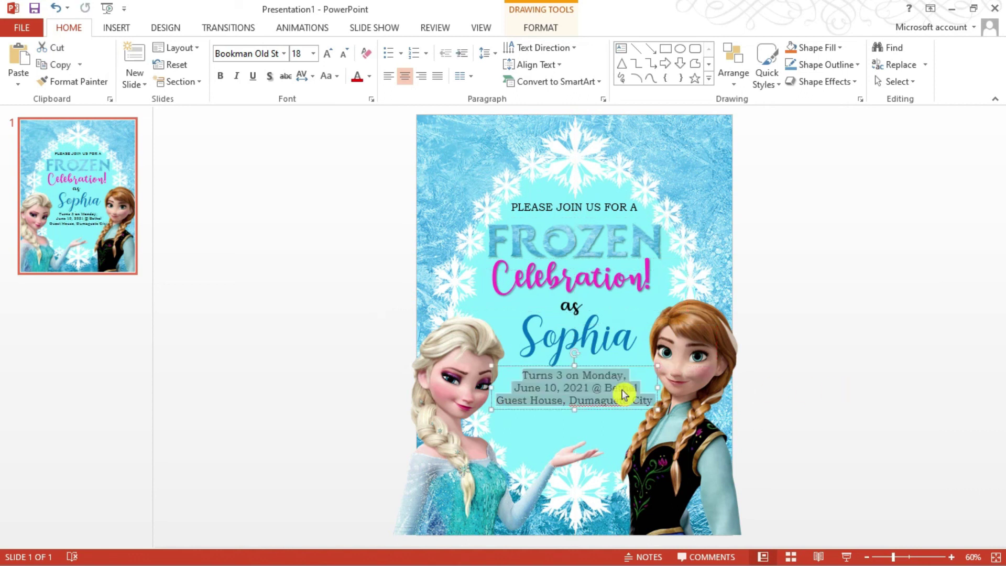
pyautogui.click(545, 29)
pyautogui.click(606, 48)
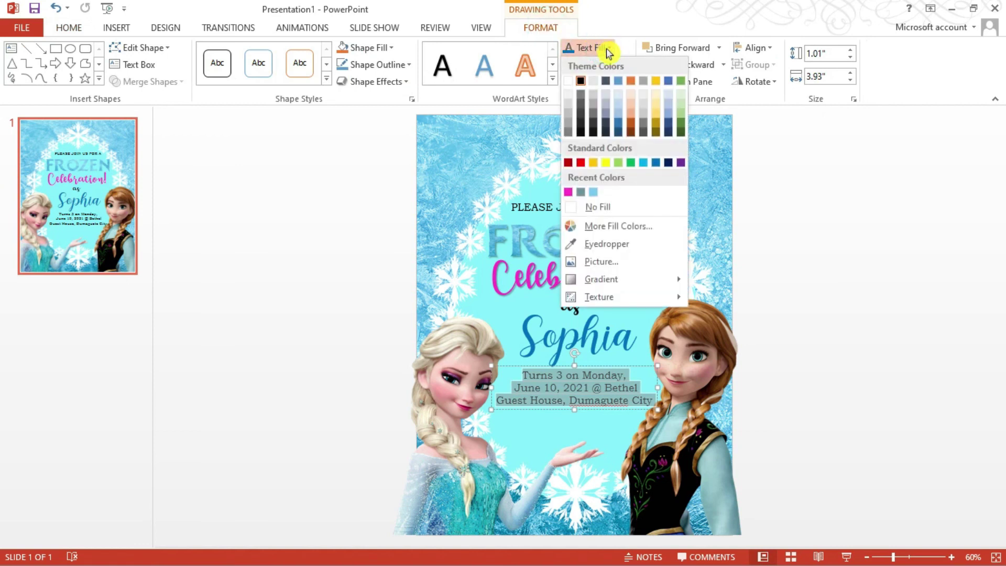
pyautogui.click(571, 192)
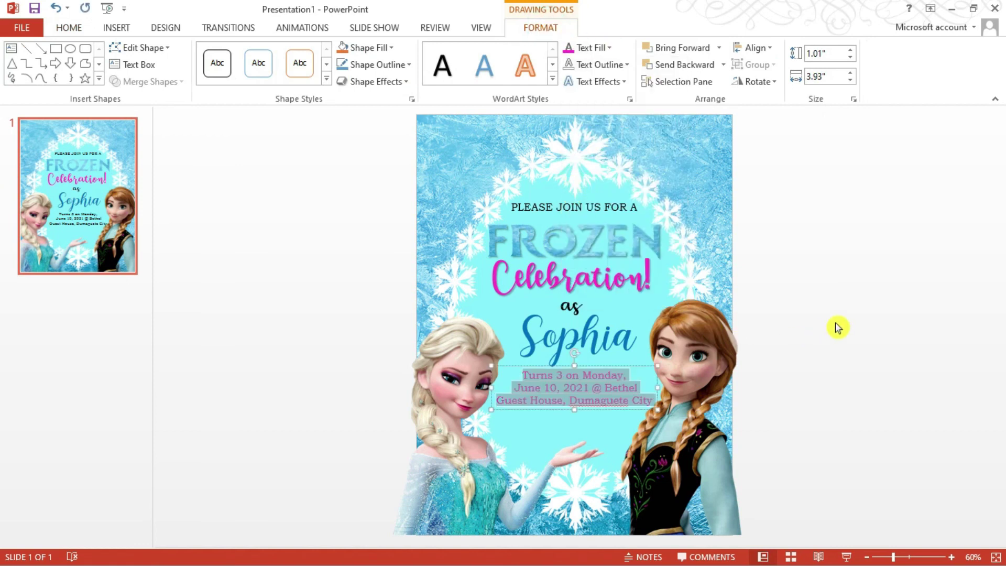
# - Give the date and venue text an outer drop shadow via Format Shape
pyautogui.rightClick(598, 388)
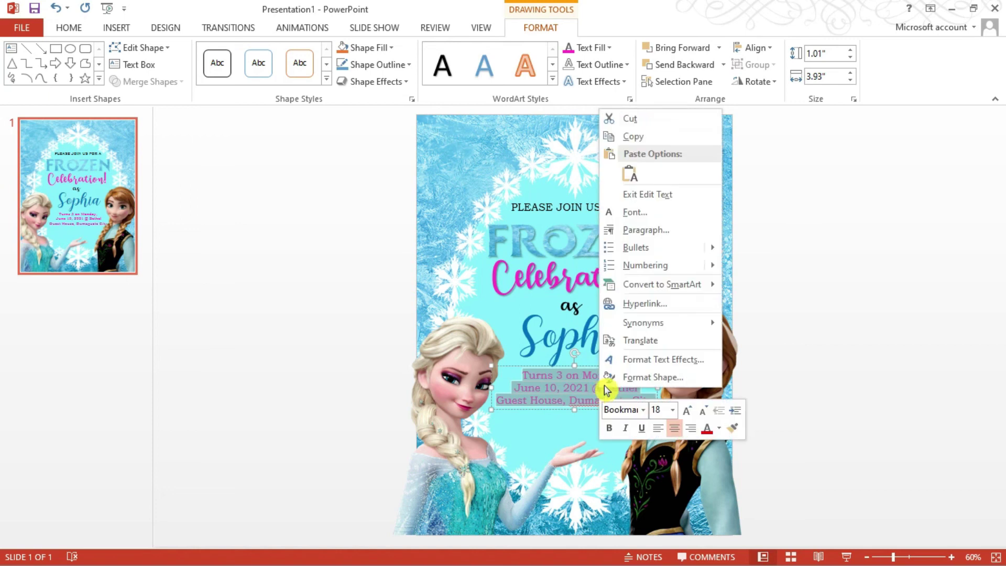
pyautogui.click(677, 366)
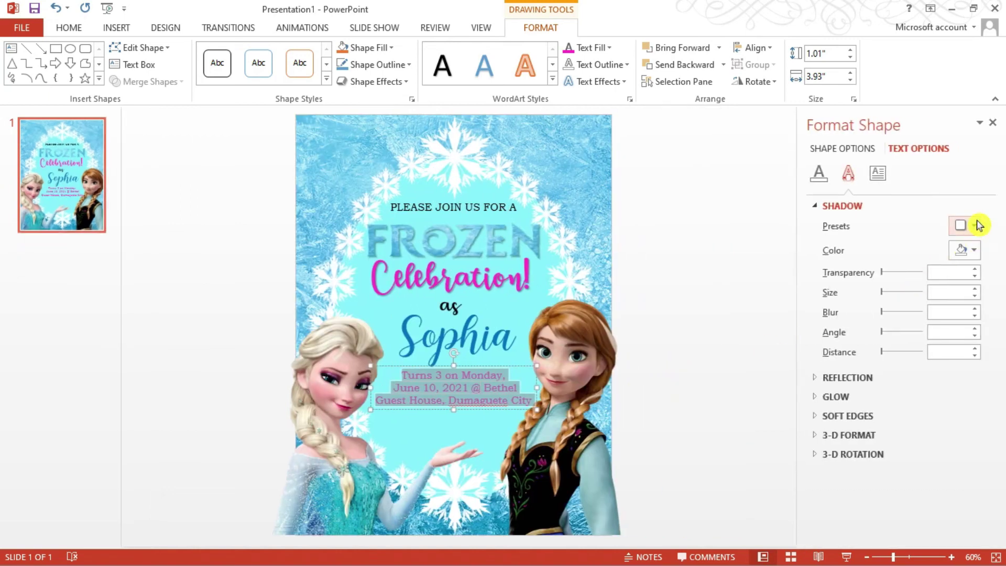
pyautogui.click(974, 226)
pyautogui.click(889, 350)
pyautogui.click(714, 276)
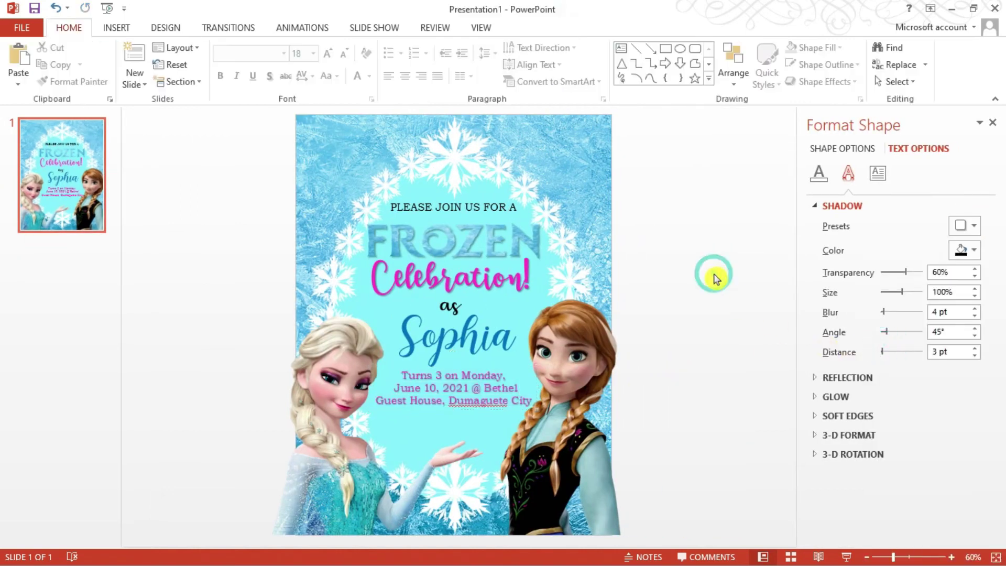
# - Apply the same outer drop shadow to the Sophia name
pyautogui.click(488, 334)
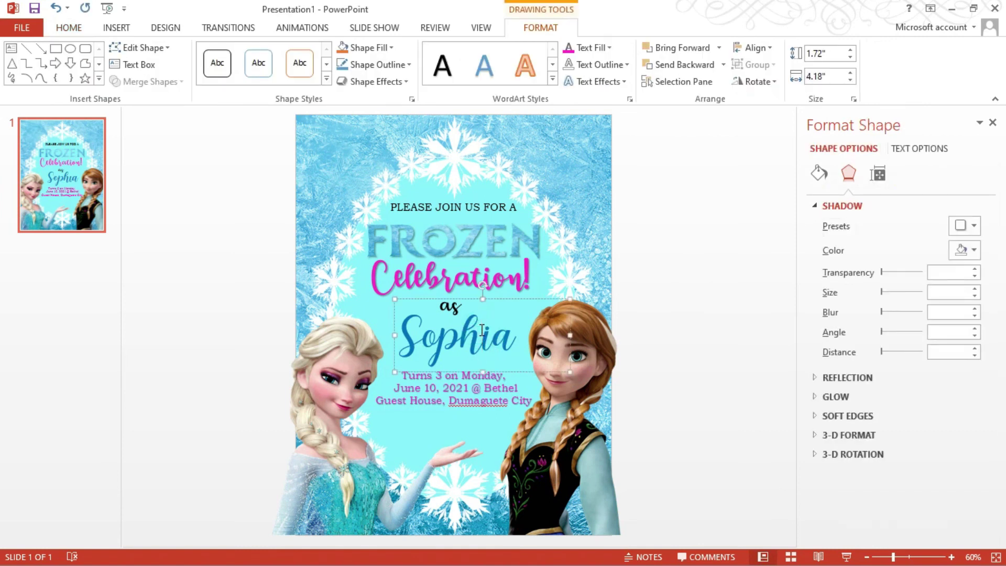
pyautogui.doubleClick(482, 329)
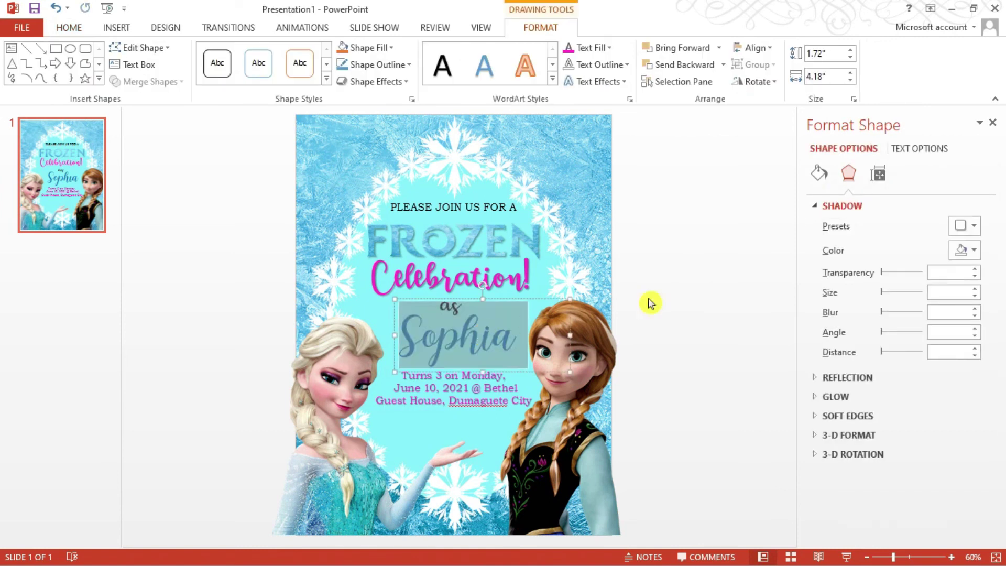
pyautogui.click(974, 226)
pyautogui.click(885, 330)
pyautogui.click(697, 283)
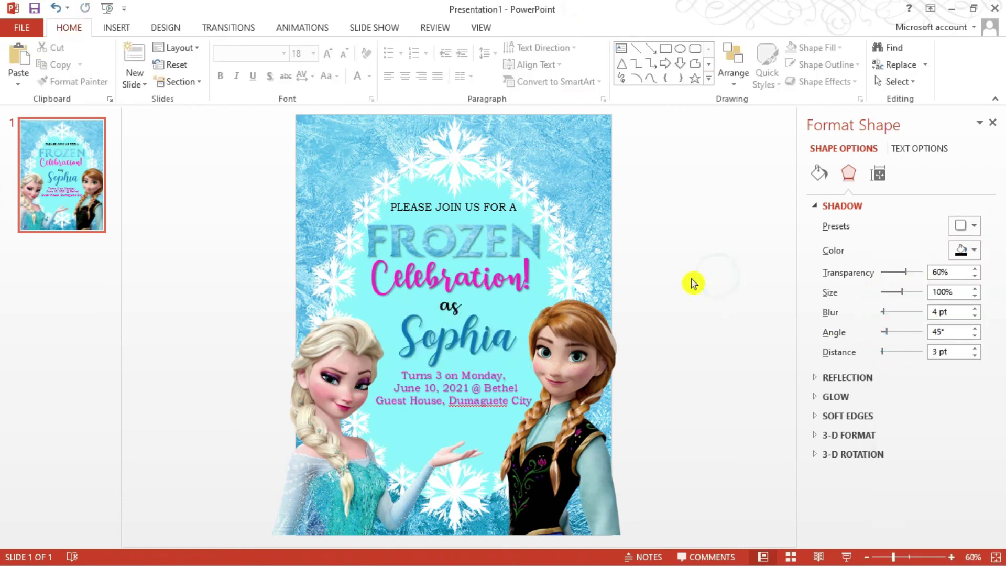